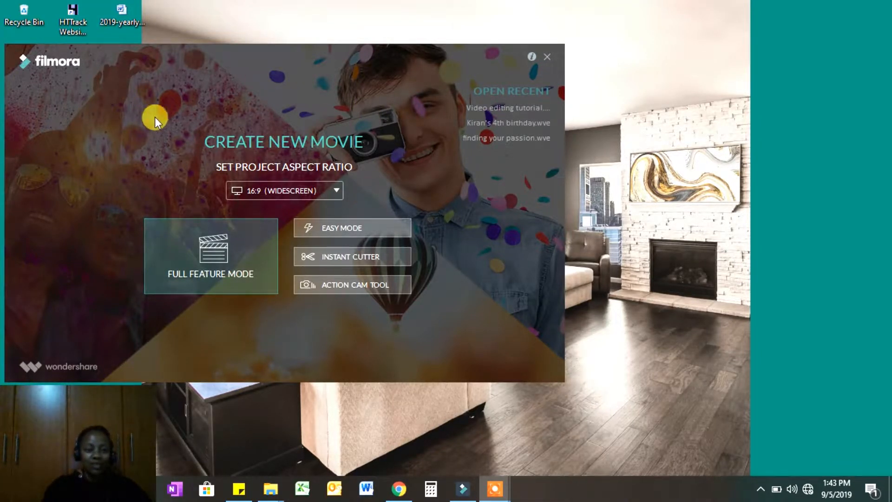
# Set the project aspect ratio to 16:9 (Widescreen) and start a new movie in Full Feature Mode.
pyautogui.click(325, 190)
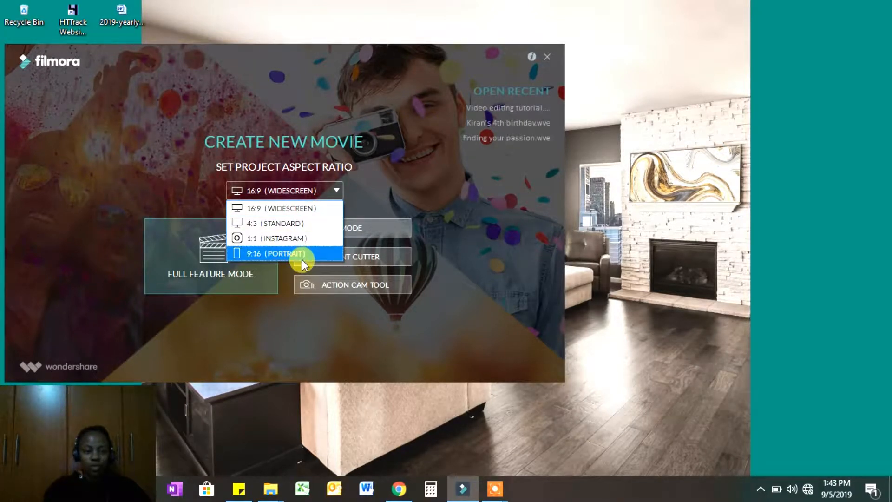
pyautogui.click(311, 211)
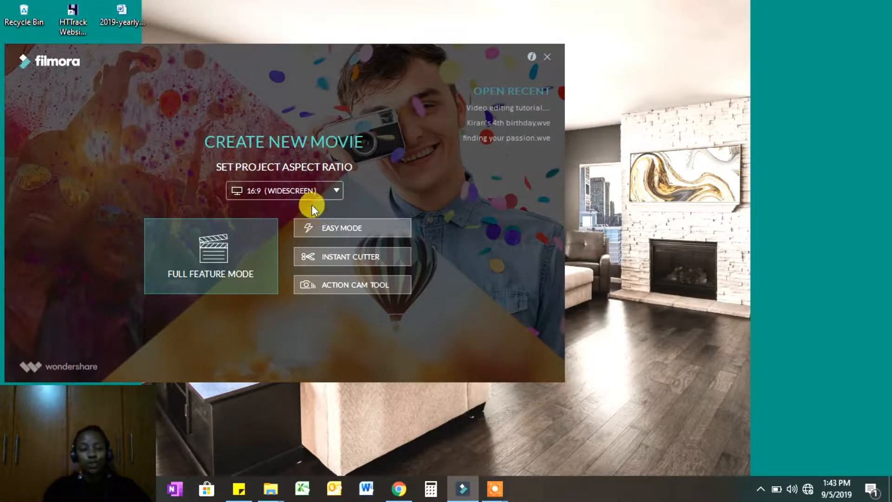
pyautogui.click(307, 189)
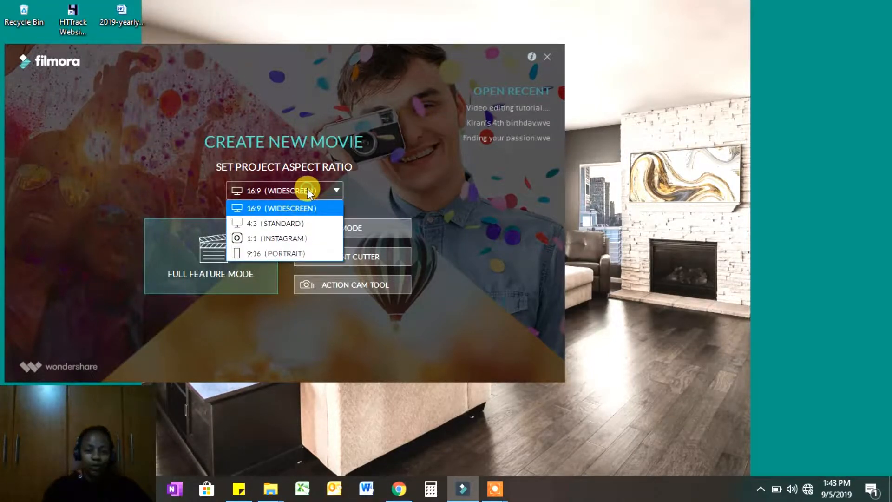
pyautogui.click(256, 210)
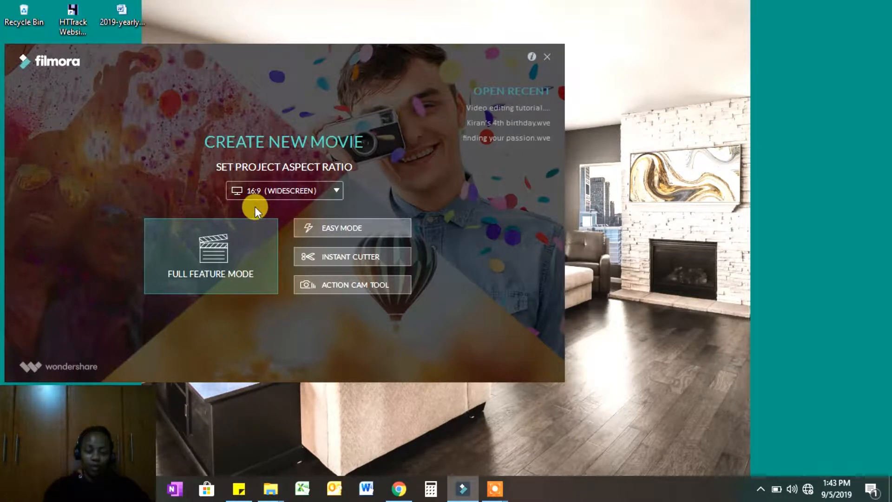
pyautogui.click(305, 192)
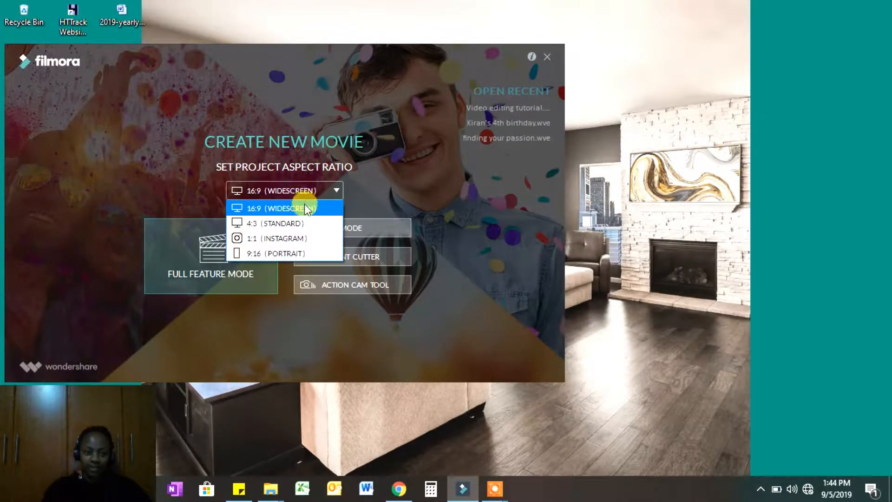
pyautogui.click(304, 208)
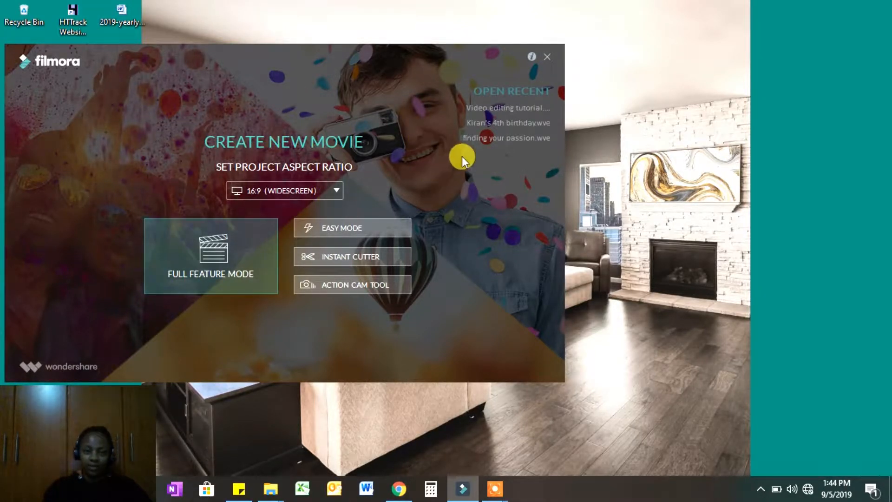
pyautogui.click(202, 247)
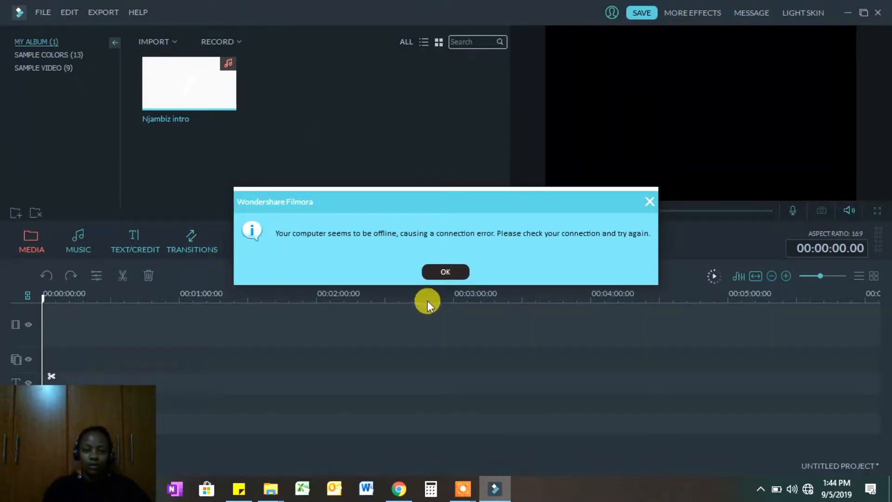
pyautogui.click(444, 275)
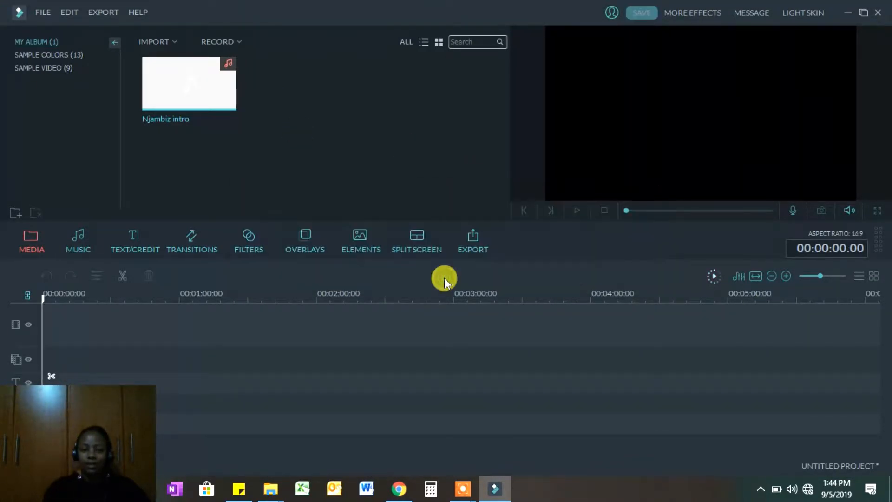
# Remove the intro audio clip from the media album and import VID_20190830_151349 and VID_20190830_151541 from the Youtube folder.
pyautogui.click(212, 99)
pyautogui.press('Delete')
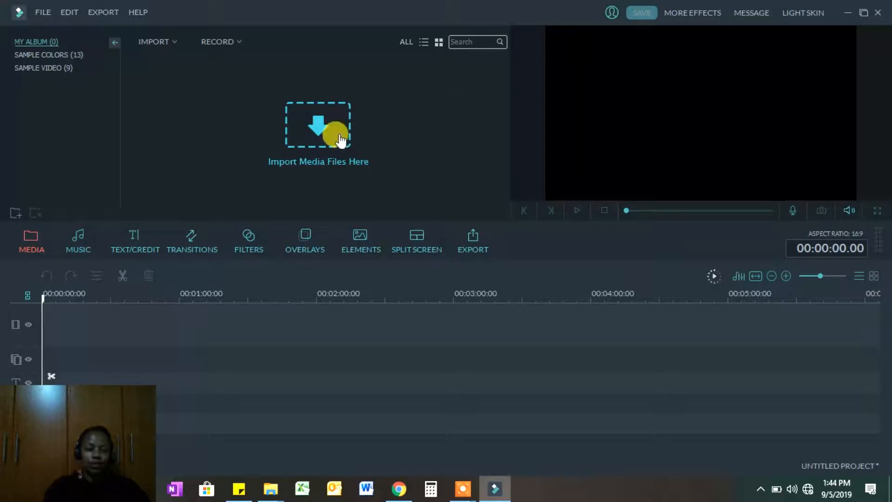
pyautogui.click(315, 132)
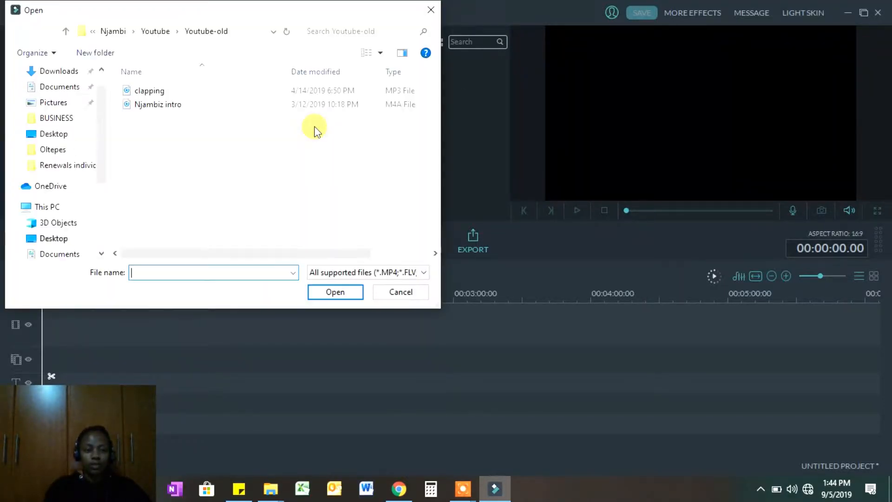
pyautogui.click(155, 31)
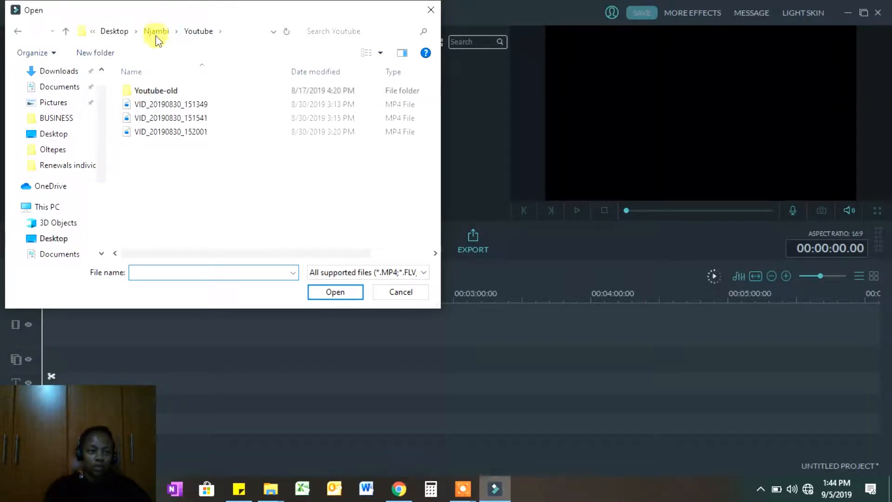
pyautogui.click(209, 109)
pyautogui.keyDown('shift'); pyautogui.click(209, 112); pyautogui.keyUp('shift')
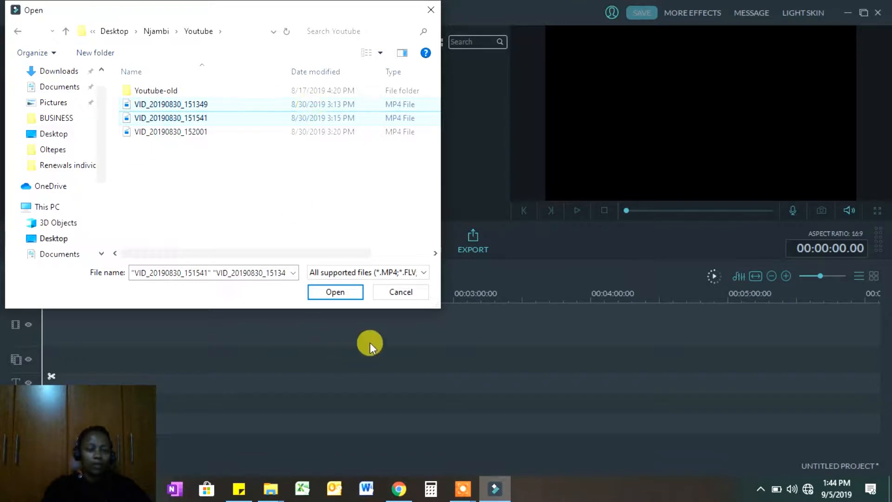
pyautogui.click(342, 291)
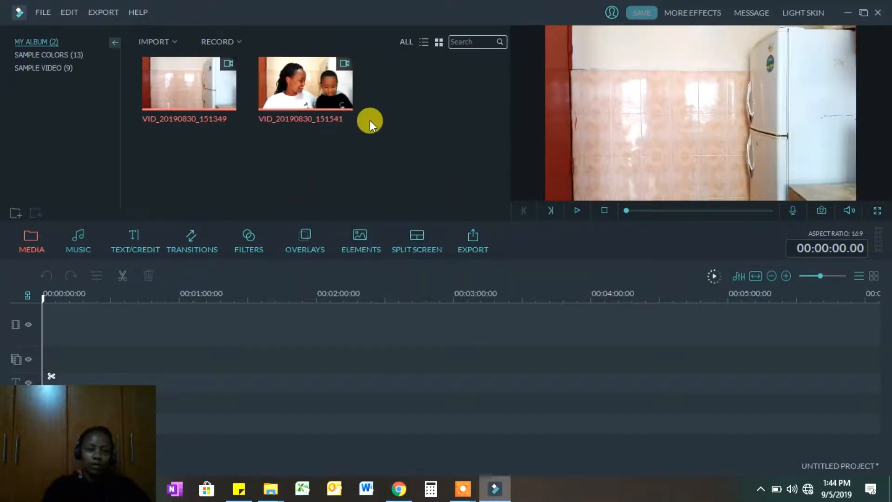
pyautogui.click(428, 142)
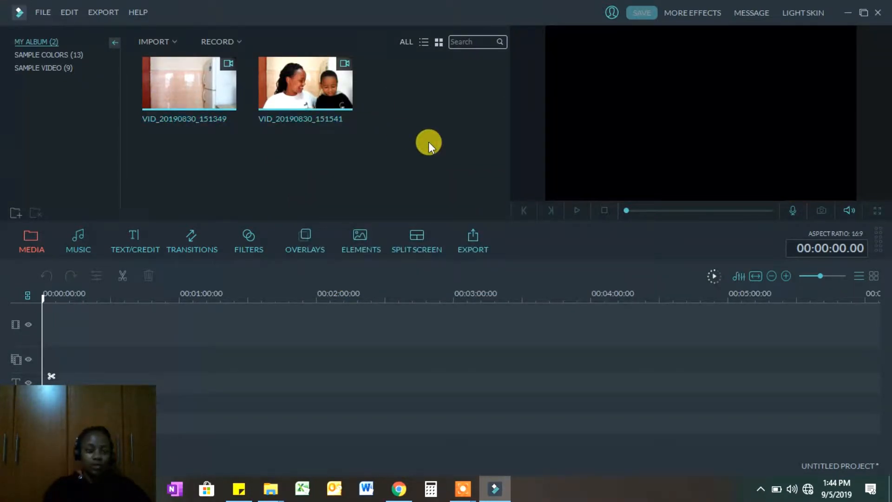
# Place the clip VID_20190830_151349 at the start of the video track.
pyautogui.click(167, 41)
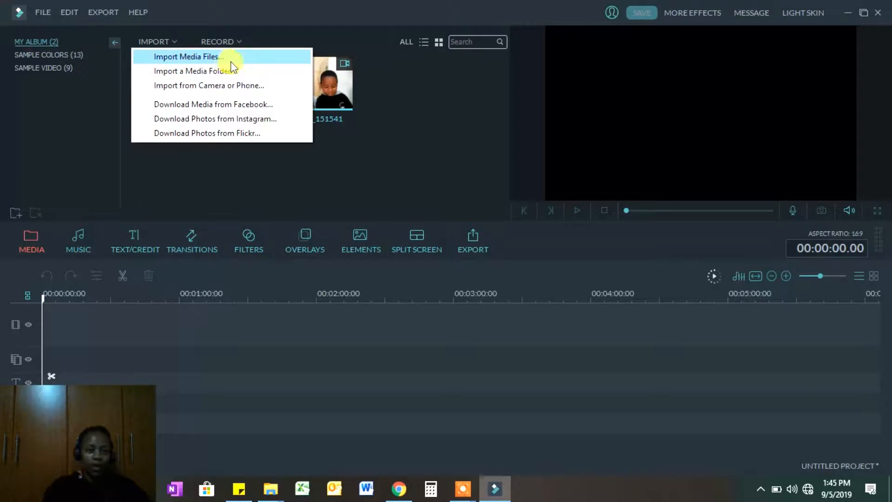
pyautogui.click(420, 151)
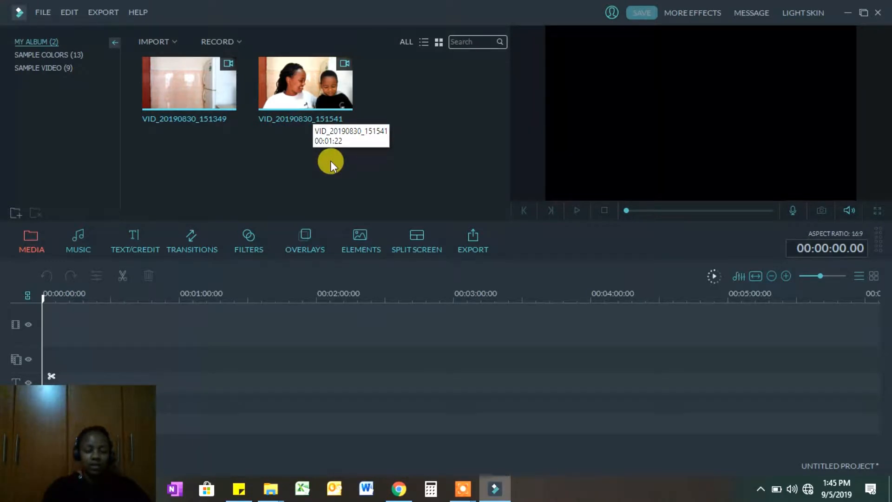
pyautogui.click(190, 84)
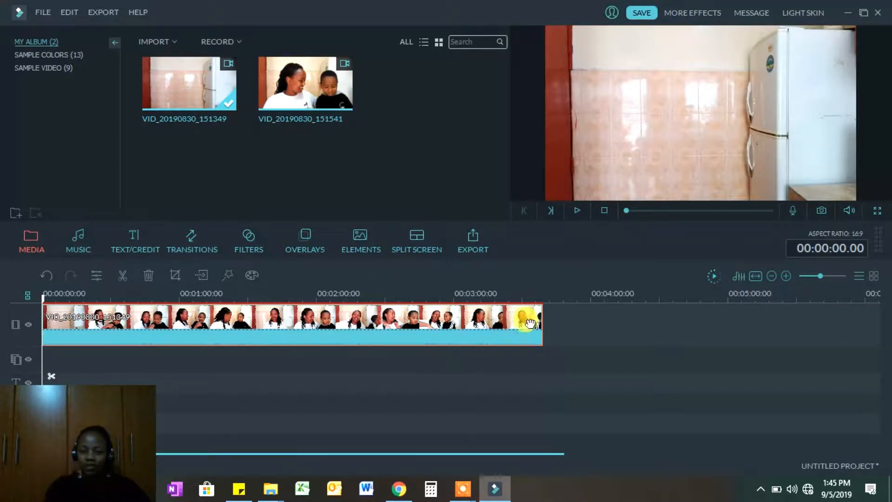
# Examine the placed clip on the timeline at several zoom levels, from fitted to far out.
pyautogui.click(756, 276)
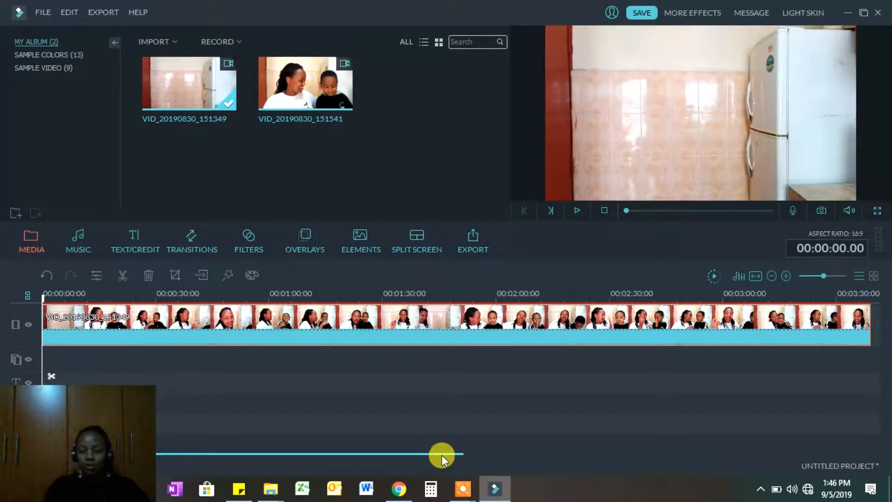
pyautogui.moveTo(442, 455); pyautogui.dragTo(394, 411)
pyautogui.click(772, 277)
pyautogui.click(771, 277)
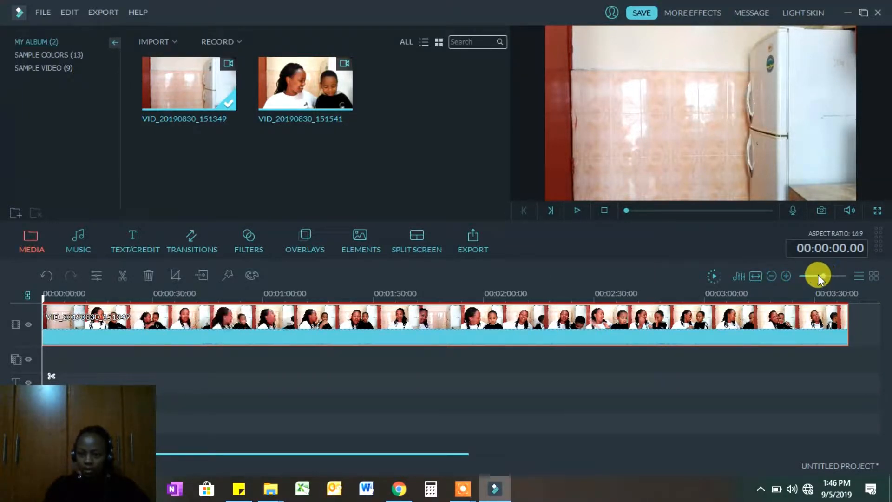
pyautogui.click(813, 274)
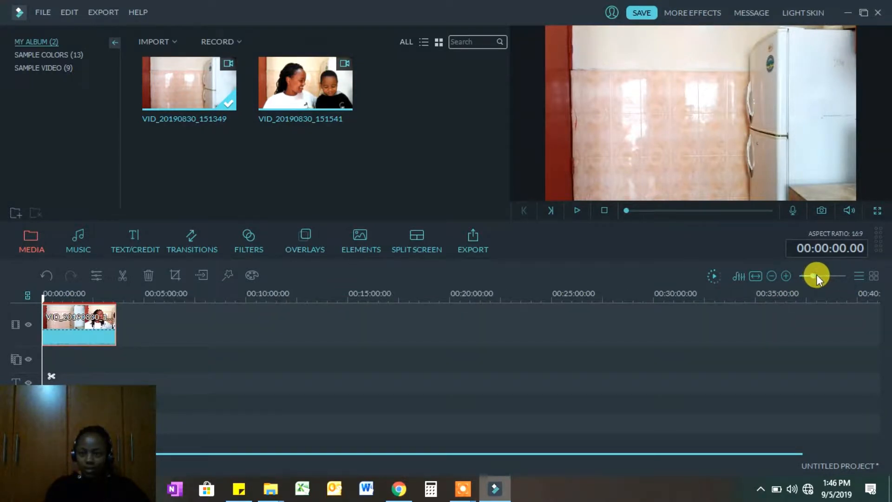
pyautogui.click(817, 274)
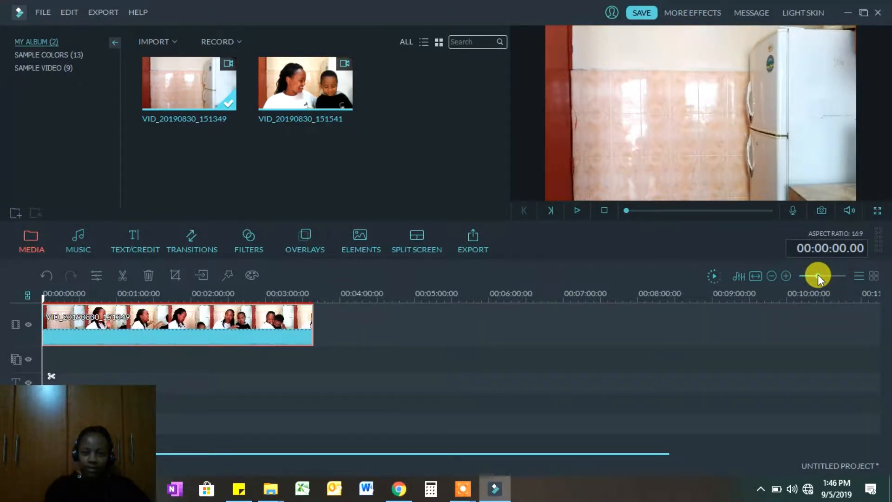
pyautogui.click(821, 275)
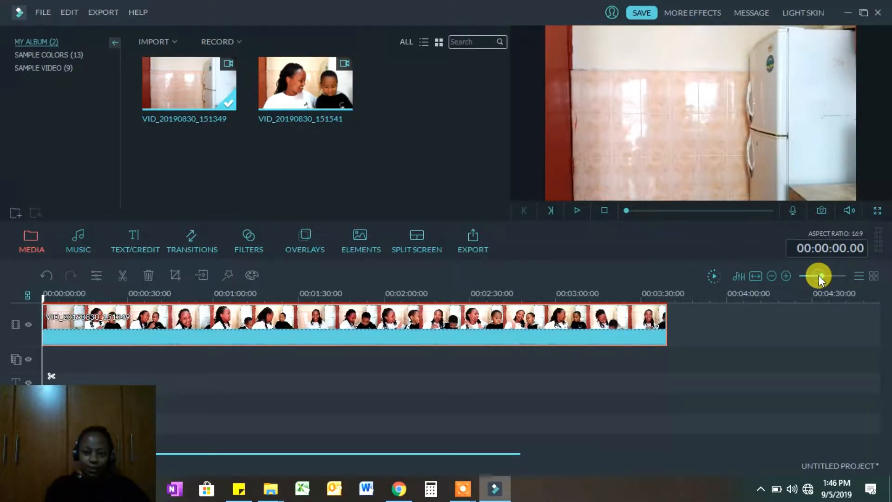
pyautogui.click(813, 275)
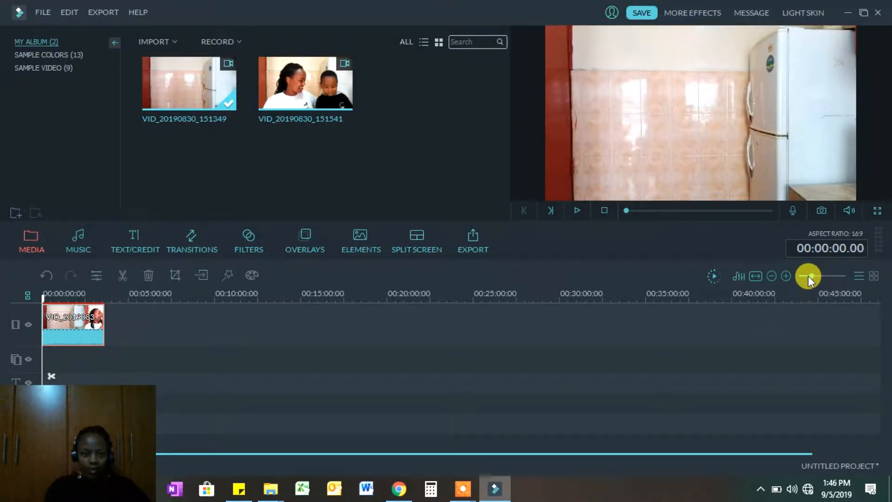
pyautogui.click(788, 276)
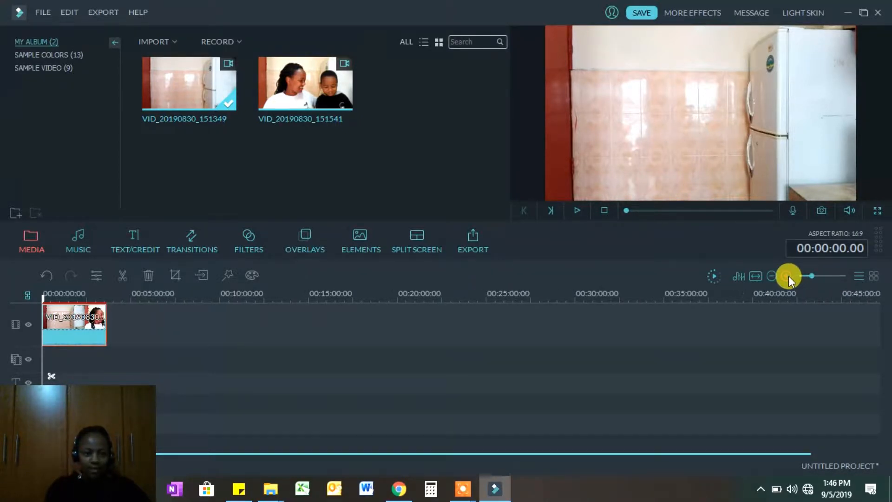
pyautogui.click(817, 275)
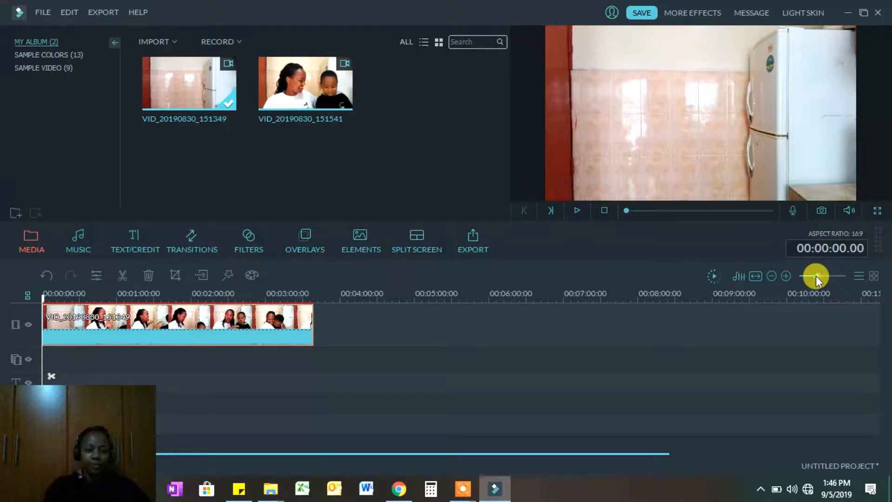
# Raise the audio volume of the timeline clip to 200 in its clip settings.
pyautogui.doubleClick(292, 324)
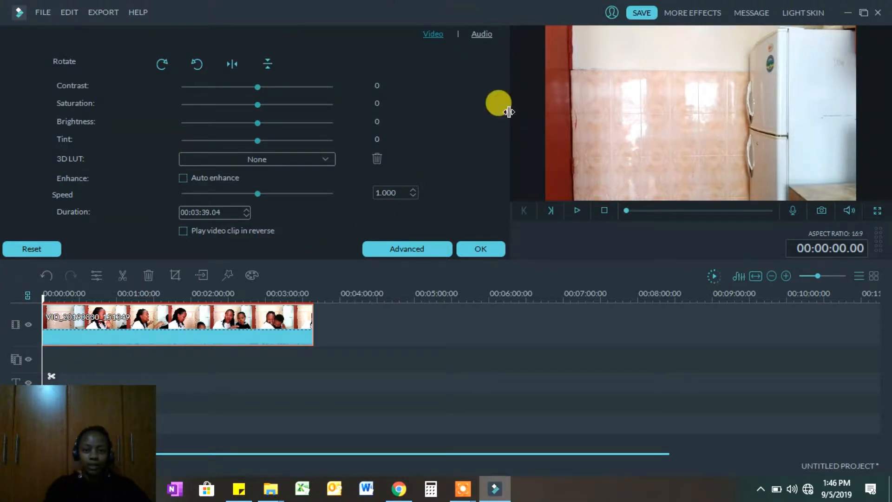
pyautogui.click(479, 33)
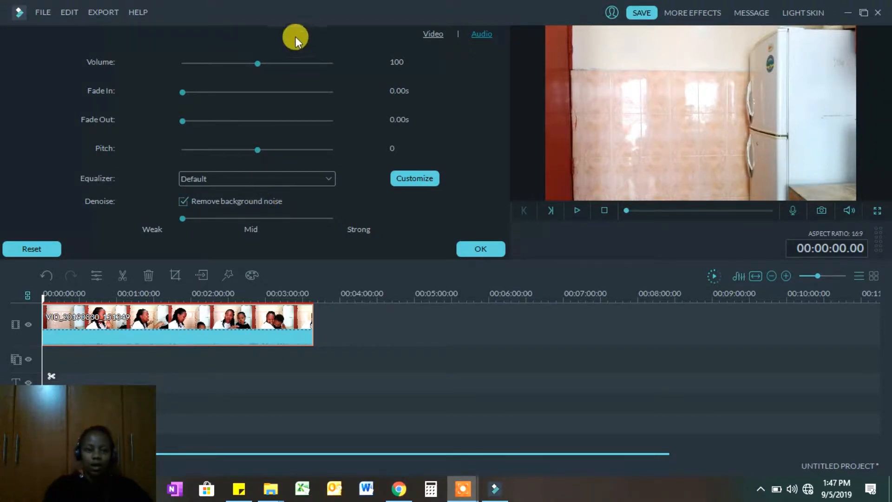
pyautogui.moveTo(258, 64); pyautogui.dragTo(341, 68)
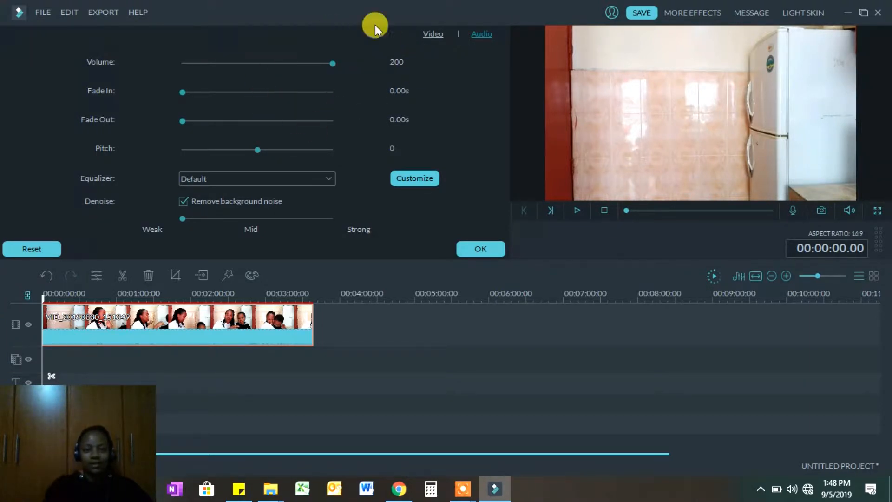
# Set the Video track level to 4.4 dB and the Master level to 0.2 dB in the Audio Mixer.
pyautogui.click(742, 277)
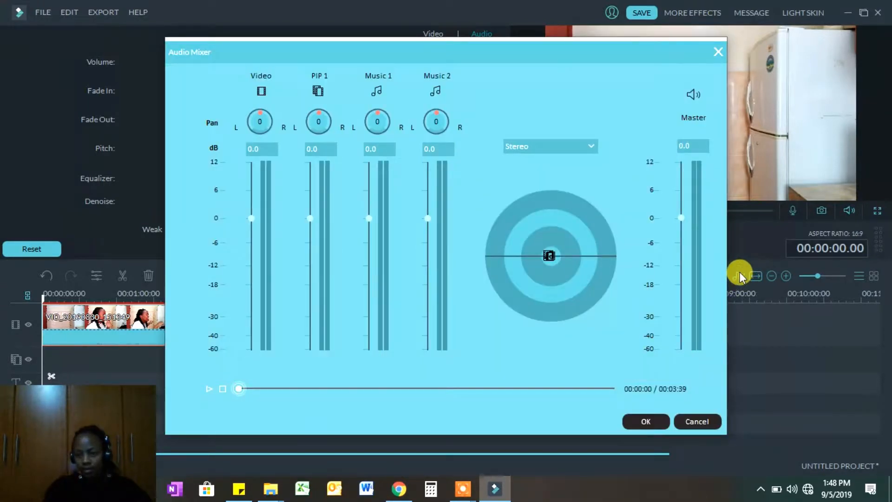
pyautogui.click(250, 189)
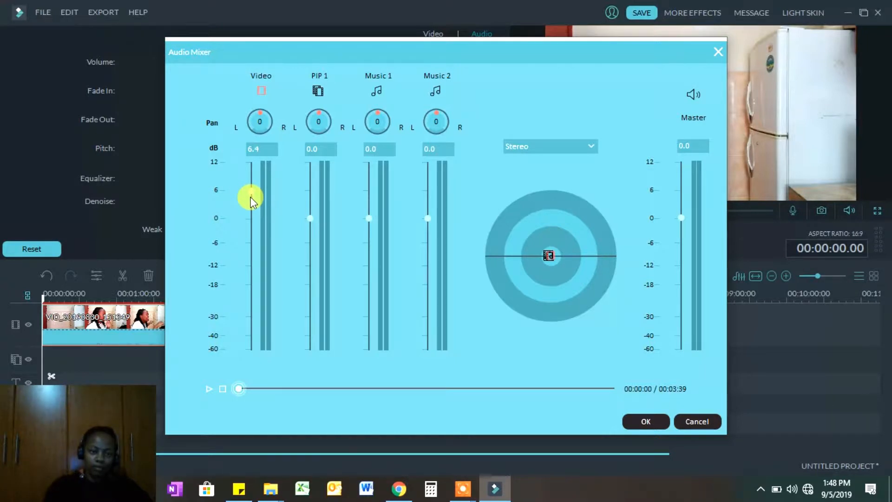
pyautogui.moveTo(251, 197); pyautogui.dragTo(251, 201)
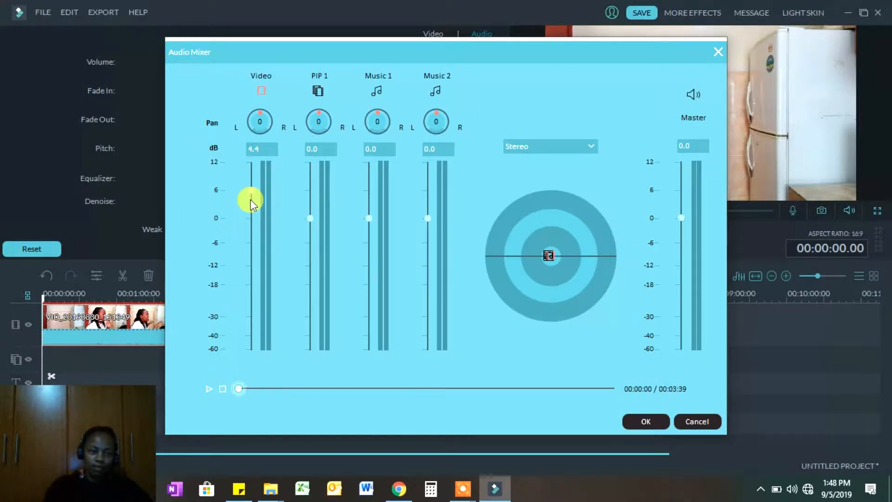
pyautogui.click(681, 200)
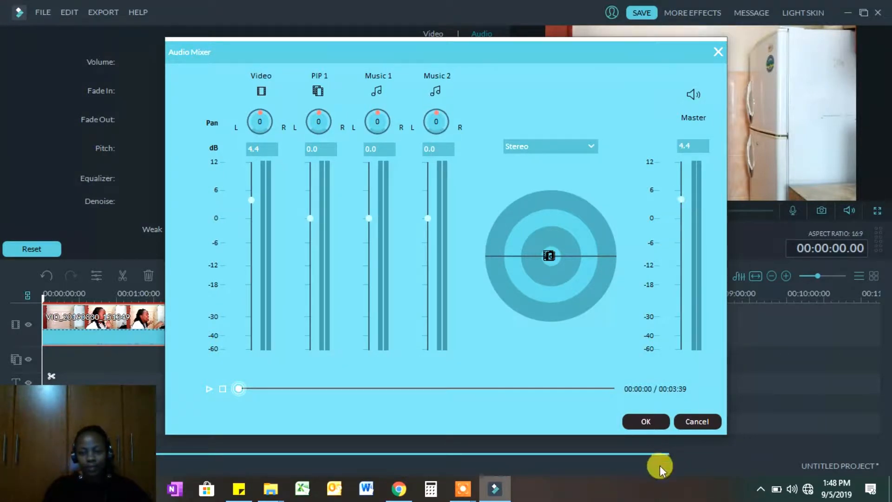
pyautogui.click(681, 218)
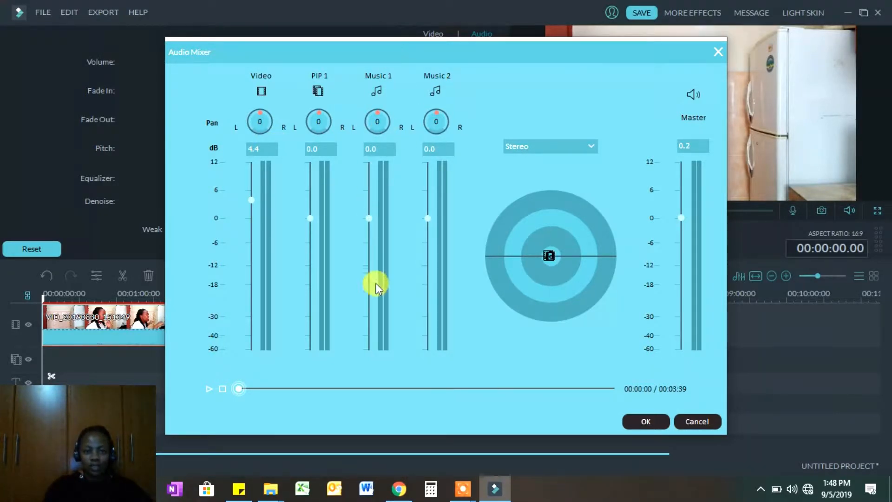
pyautogui.click(661, 422)
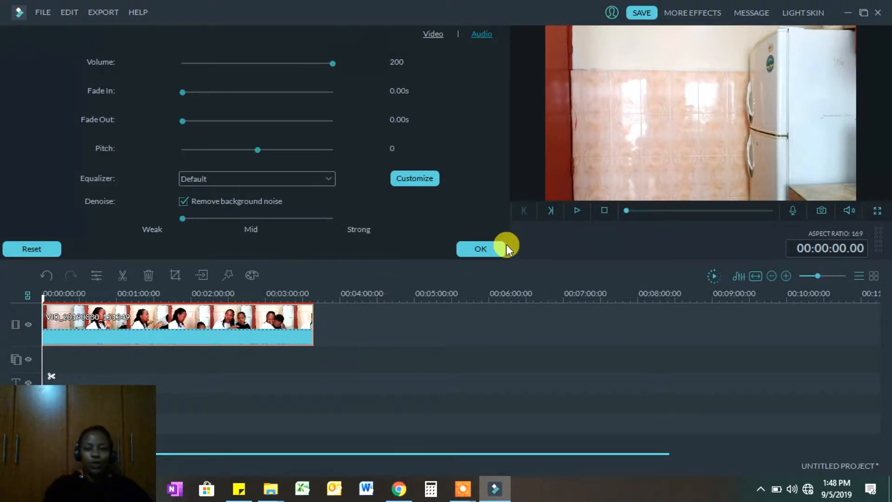
# Bring up the Save As dialog for the project and cancel it without saving.
pyautogui.click(645, 14)
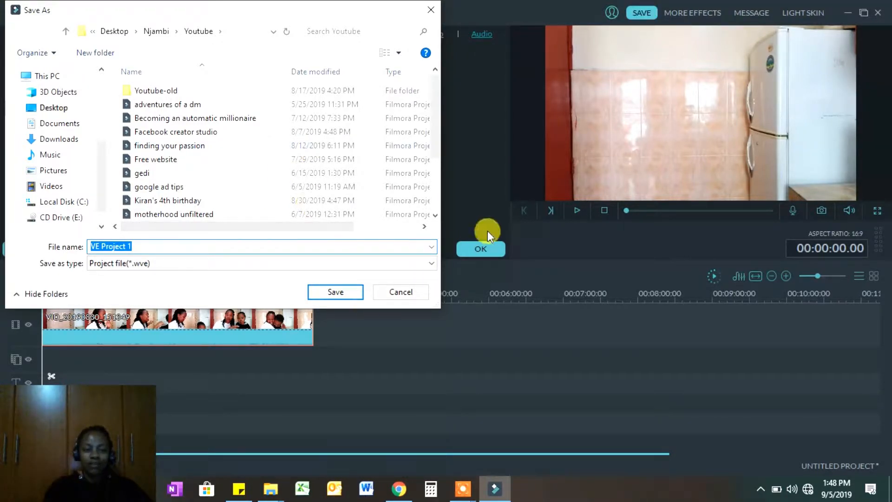
pyautogui.click(409, 291)
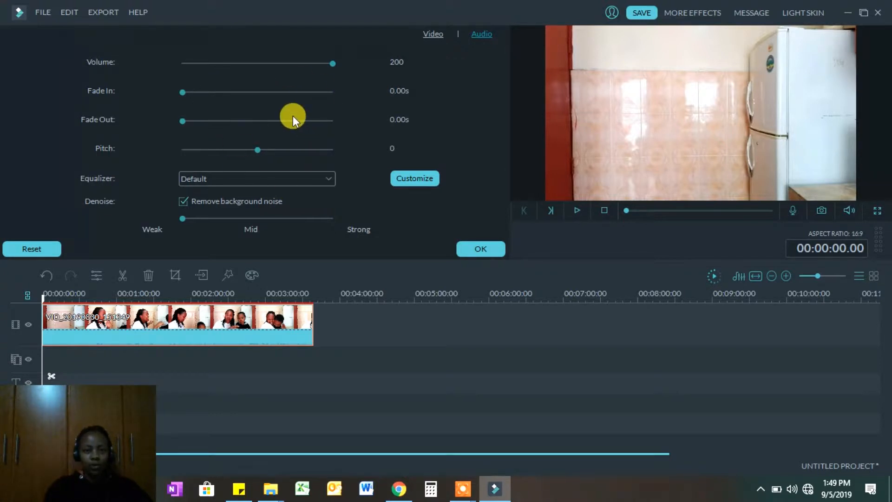
# Set the timeline clip's brightness to 37, saturation to 53 and contrast to 44 in its video settings.
pyautogui.click(440, 40)
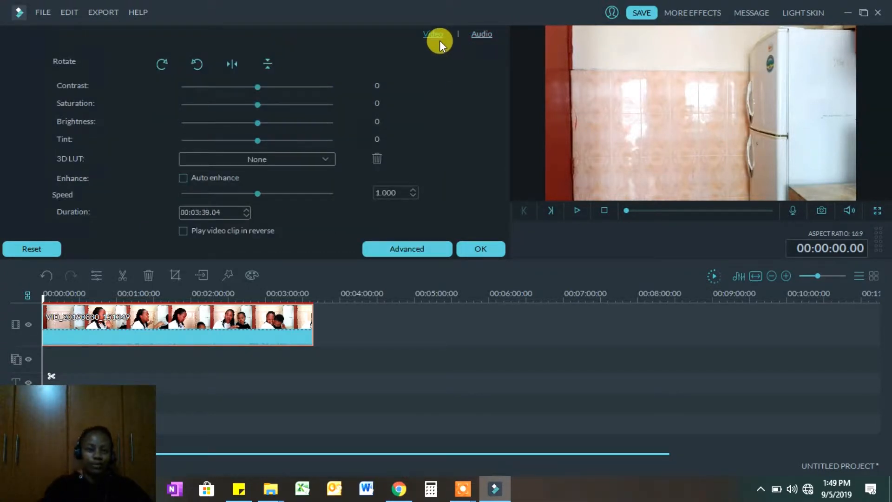
pyautogui.click(272, 122)
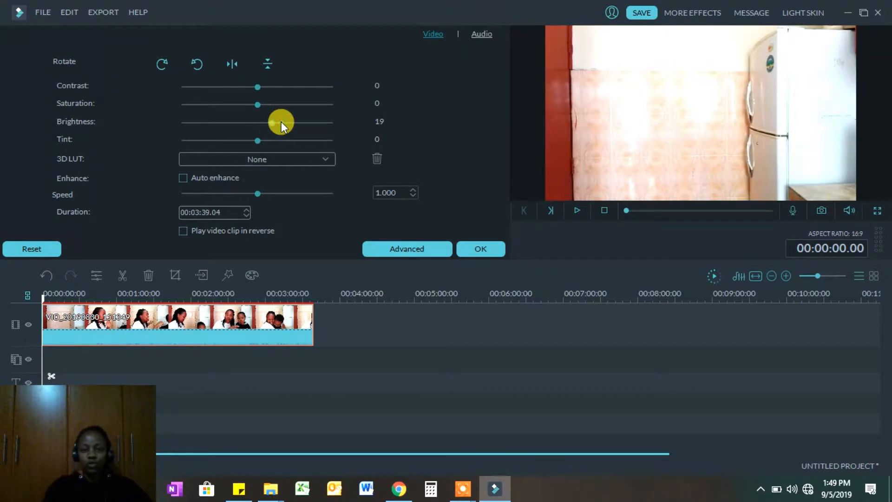
pyautogui.moveTo(280, 122); pyautogui.dragTo(285, 121)
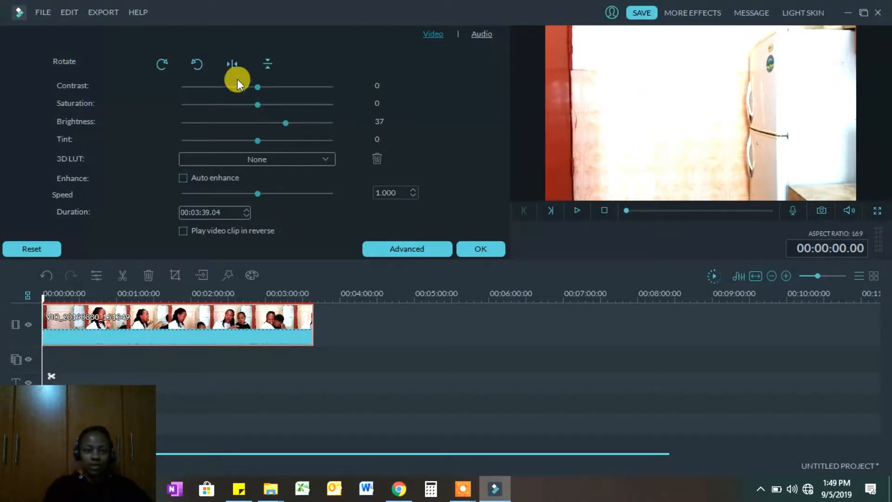
pyautogui.click(297, 103)
pyautogui.click(291, 84)
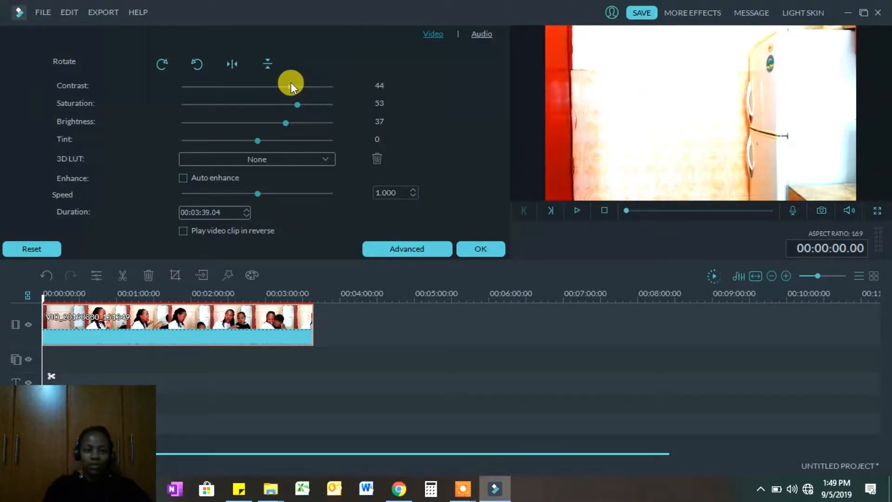
# Return the clip's contrast, saturation and brightness to 0.
pyautogui.click(246, 86)
pyautogui.click(259, 86)
pyautogui.click(258, 86)
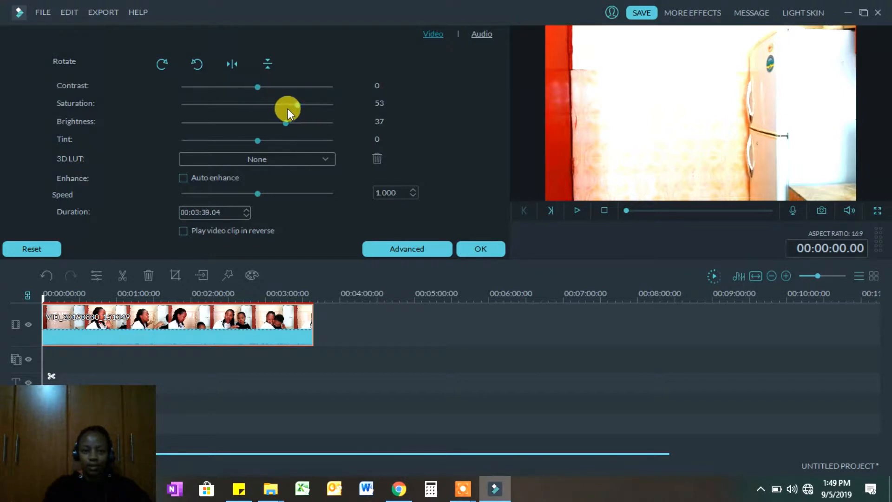
pyautogui.moveTo(299, 104); pyautogui.dragTo(261, 107)
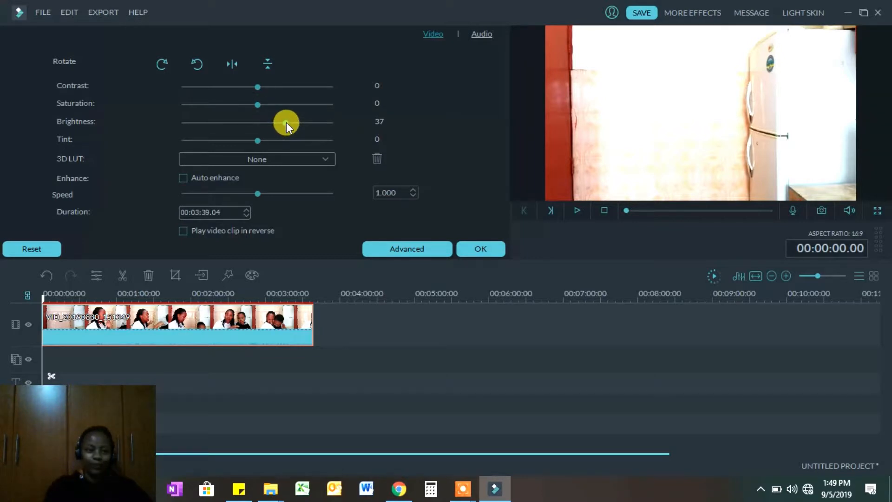
pyautogui.moveTo(286, 122); pyautogui.dragTo(259, 126)
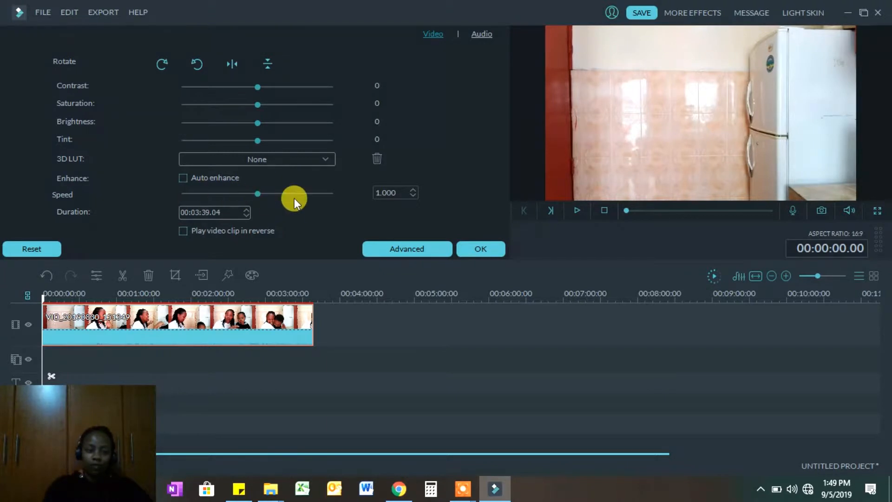
# Slow the clip to a speed of 0.063 and play it from 00:02:47.09.
pyautogui.click(204, 192)
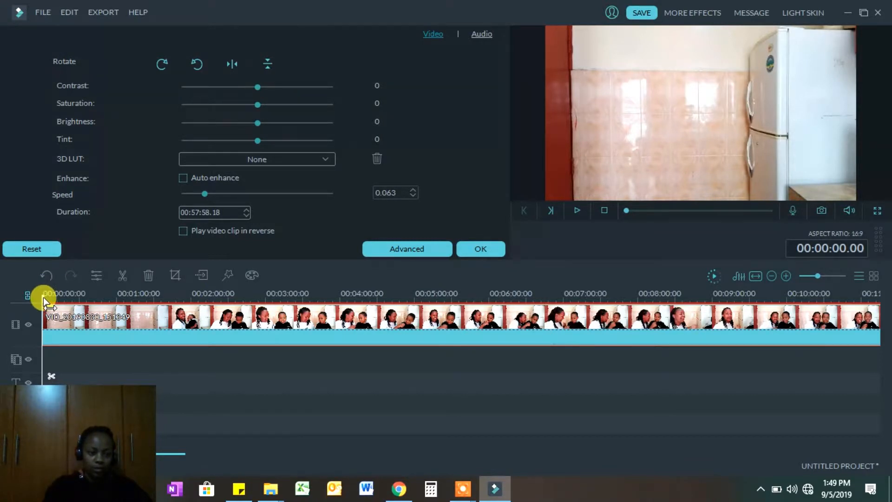
pyautogui.moveTo(43, 296); pyautogui.dragTo(249, 284)
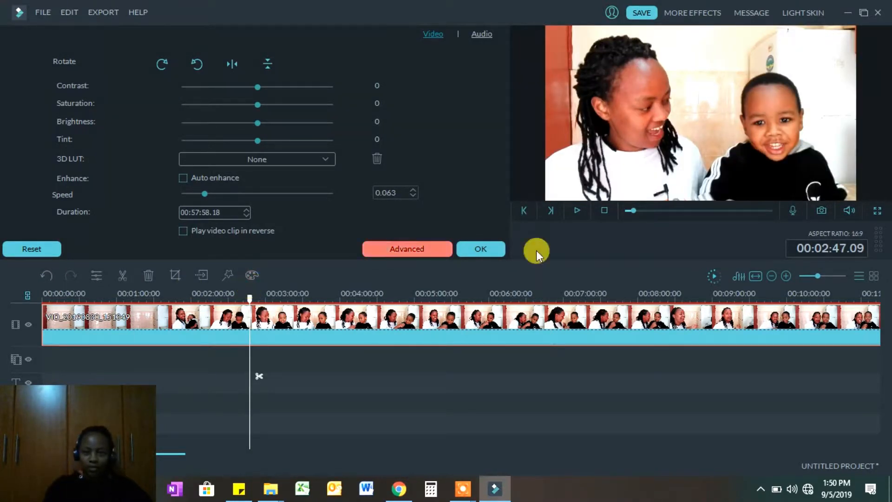
pyautogui.click(578, 210)
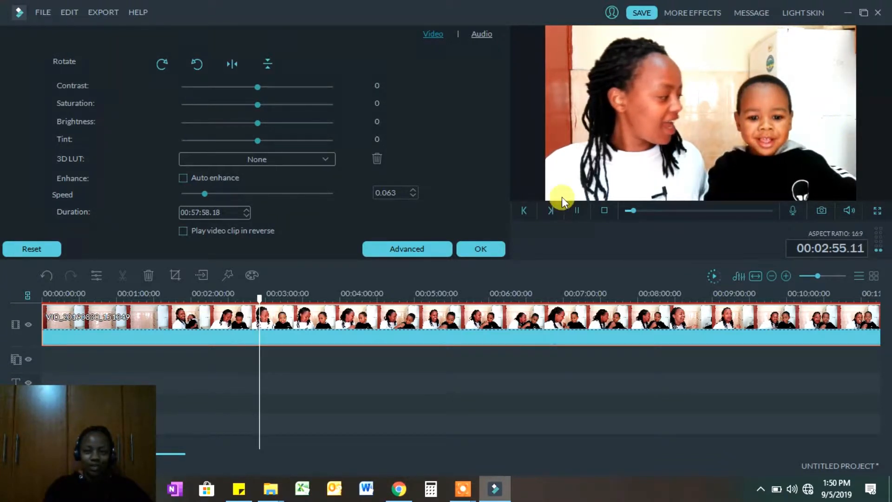
# Speed the clip up to 11.000 and play a short part of it.
pyautogui.click(296, 194)
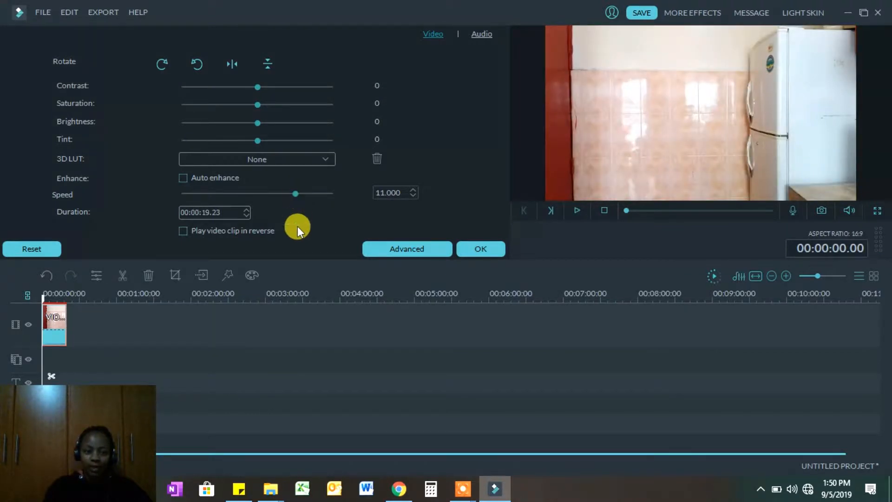
pyautogui.click(578, 211)
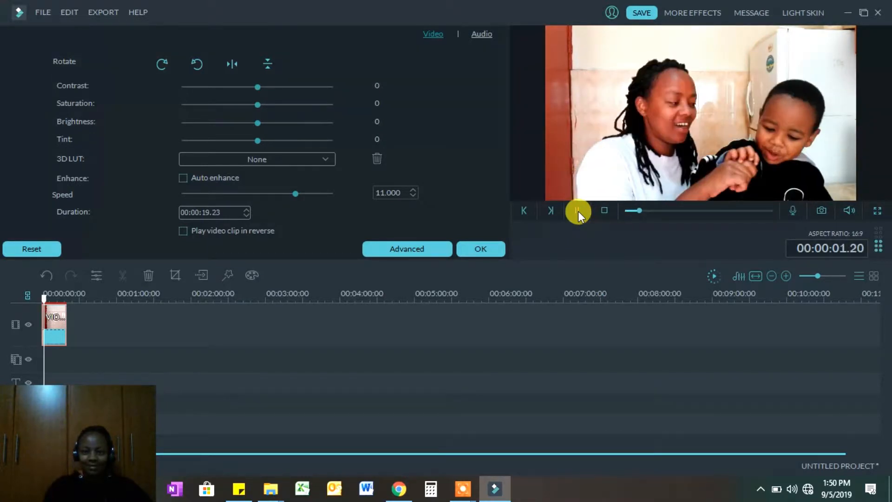
pyautogui.click(578, 211)
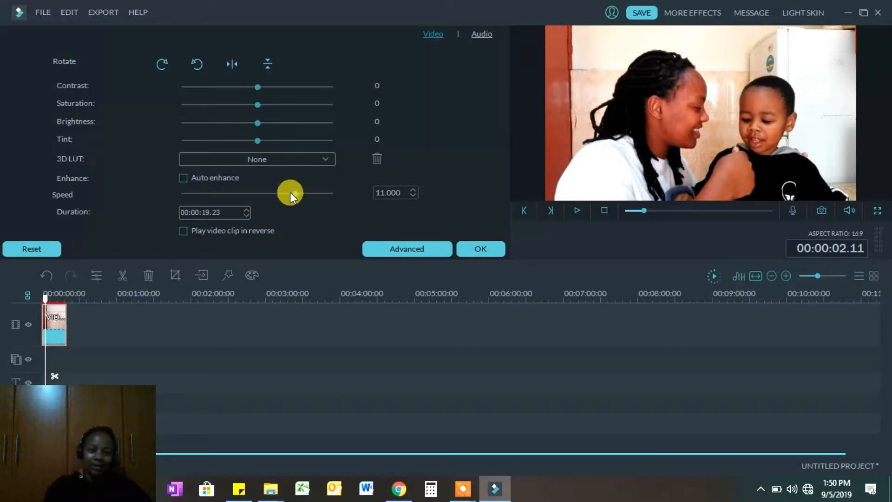
# Set the clip's speed back to 1.000 and confirm the clip settings.
pyautogui.moveTo(296, 191); pyautogui.dragTo(258, 199)
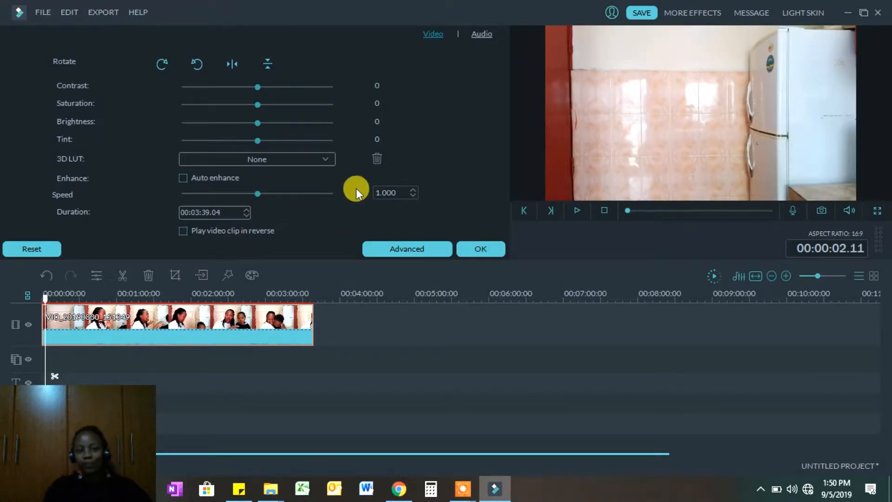
pyautogui.click(479, 250)
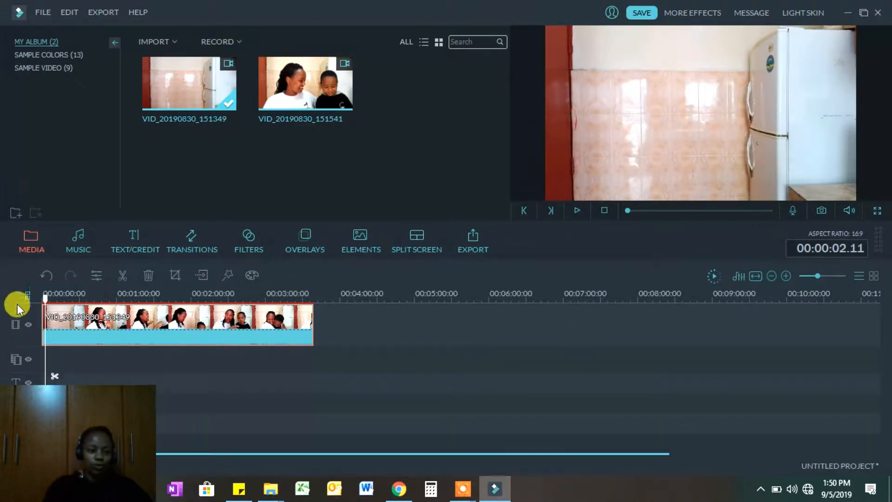
# Capture a snapshot of the clip's frame at 00:00:54.05 and select the new image in the media library.
pyautogui.moveTo(45, 302); pyautogui.dragTo(109, 300)
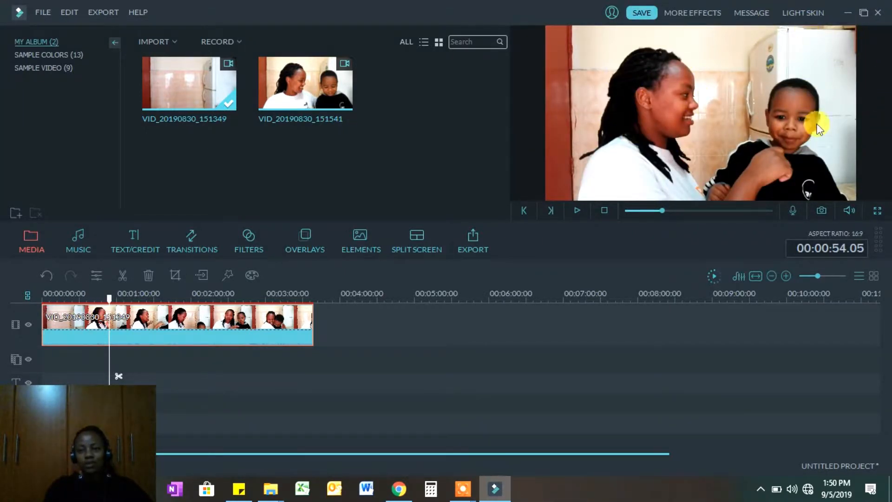
pyautogui.click(821, 210)
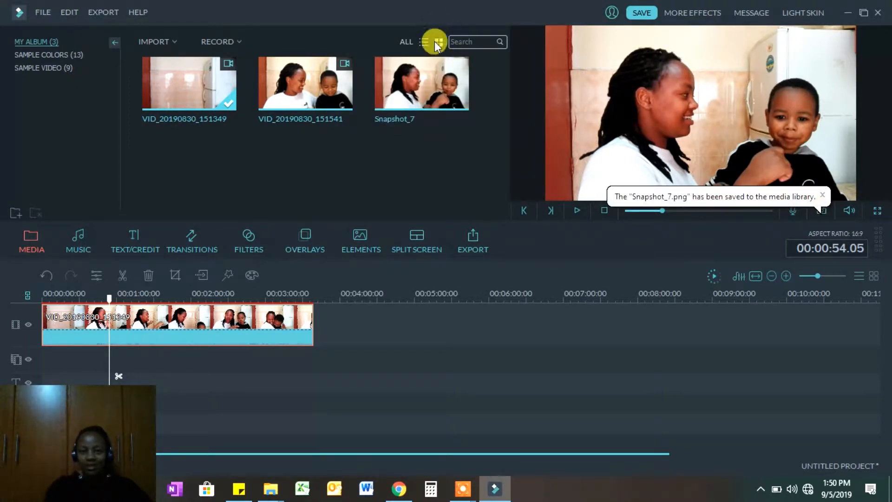
pyautogui.click(414, 95)
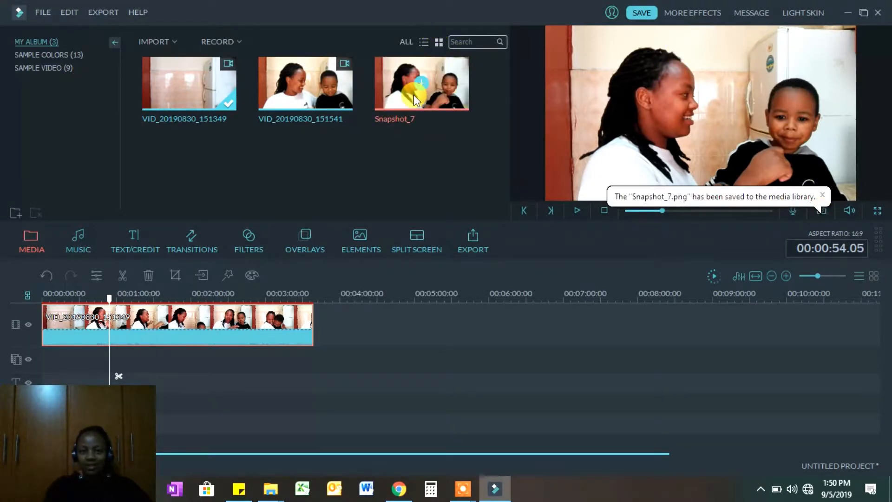
pyautogui.rightClick(438, 86)
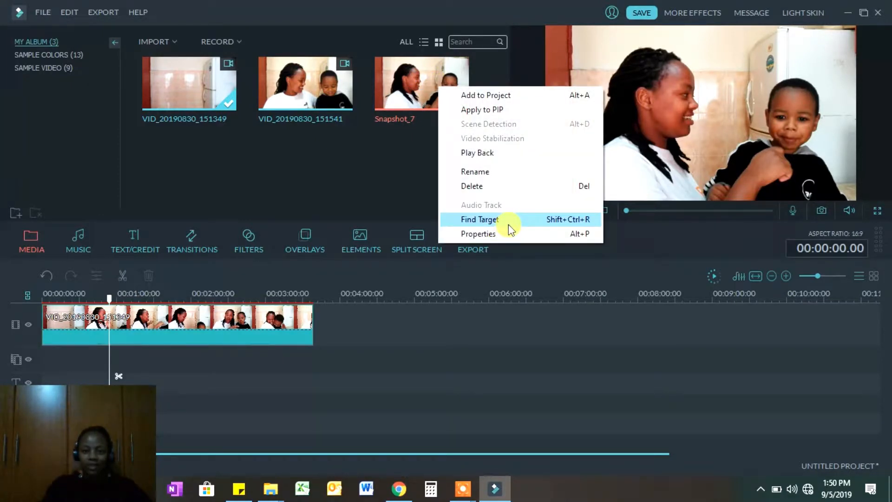
pyautogui.click(351, 164)
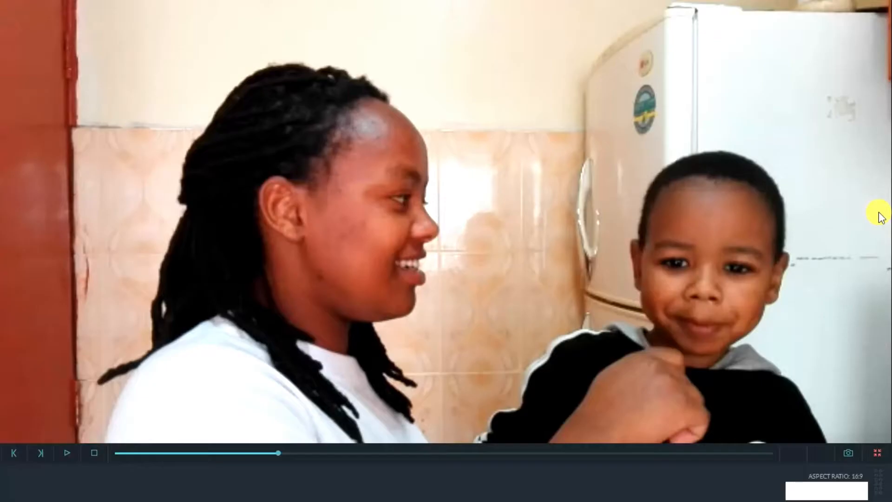
# View the current frame in full screen and return to the editing layout.
pyautogui.click(877, 212)
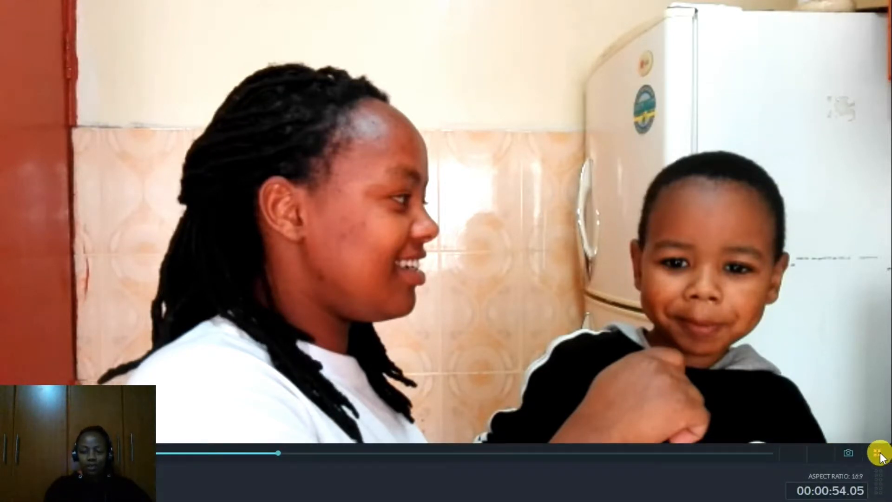
pyautogui.click(878, 454)
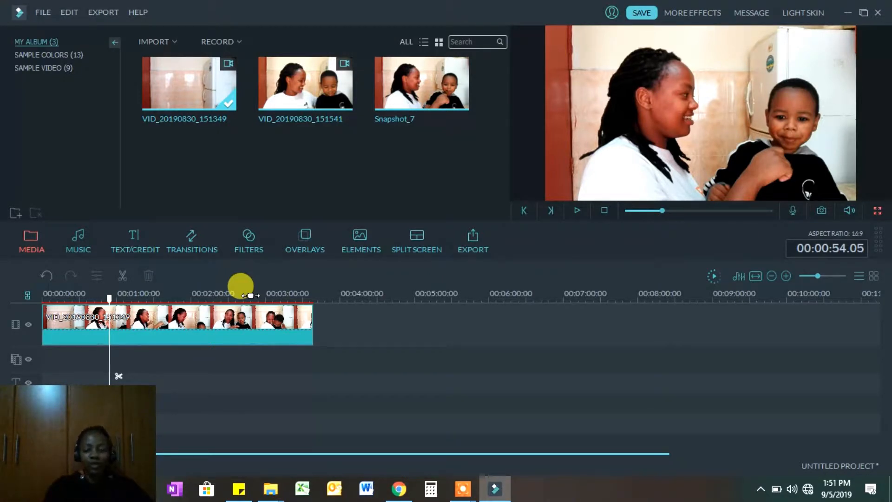
# Return the playhead to the start of the timeline.
pyautogui.moveTo(251, 296); pyautogui.dragTo(231, 320)
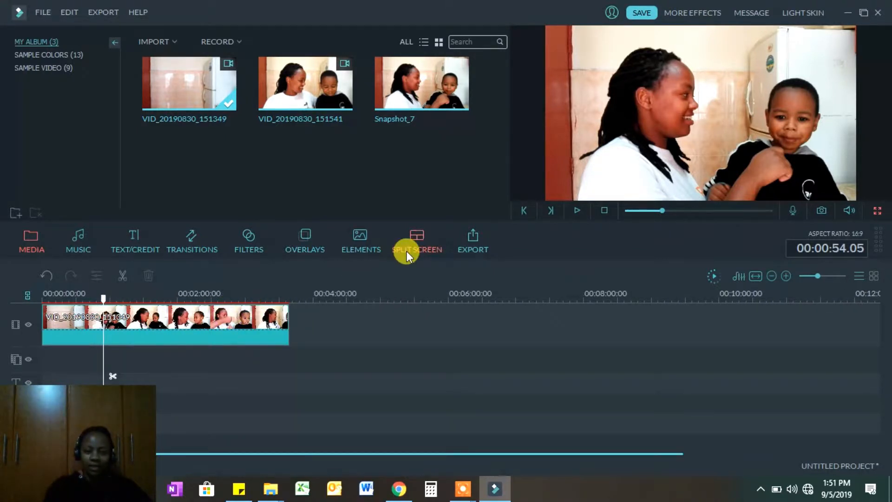
pyautogui.click(821, 274)
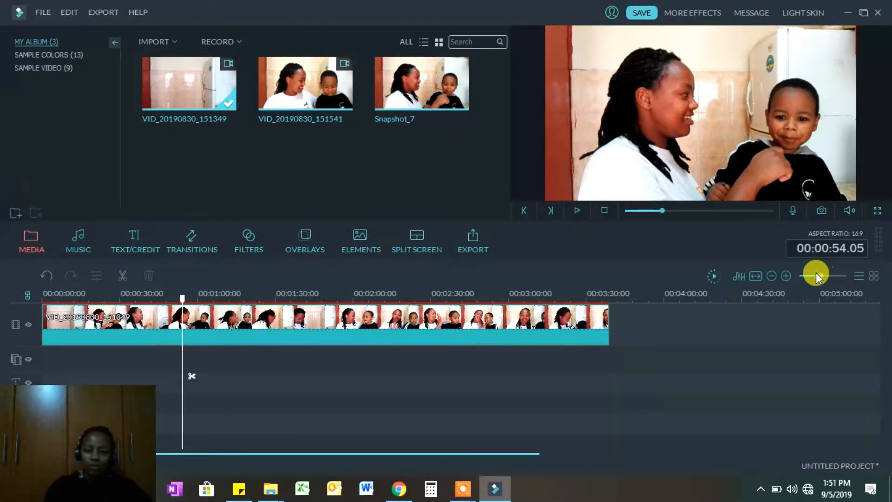
pyautogui.click(816, 274)
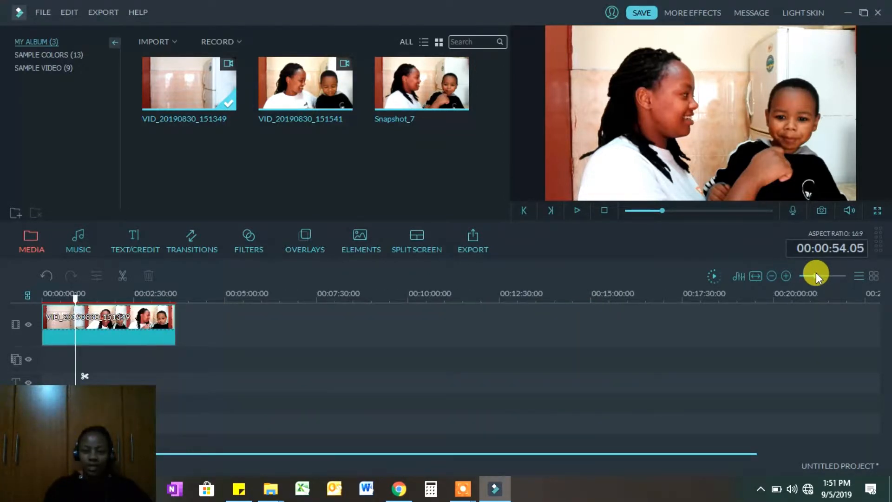
pyautogui.click(820, 275)
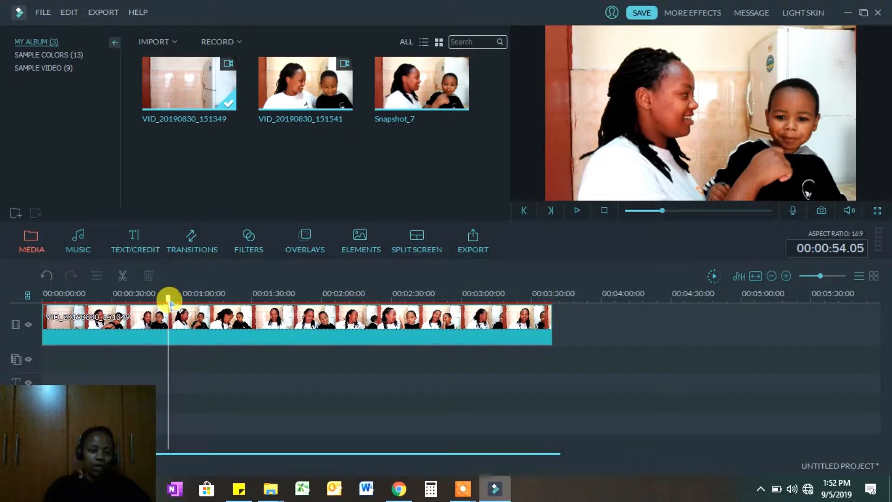
pyautogui.moveTo(167, 300); pyautogui.dragTo(40, 316)
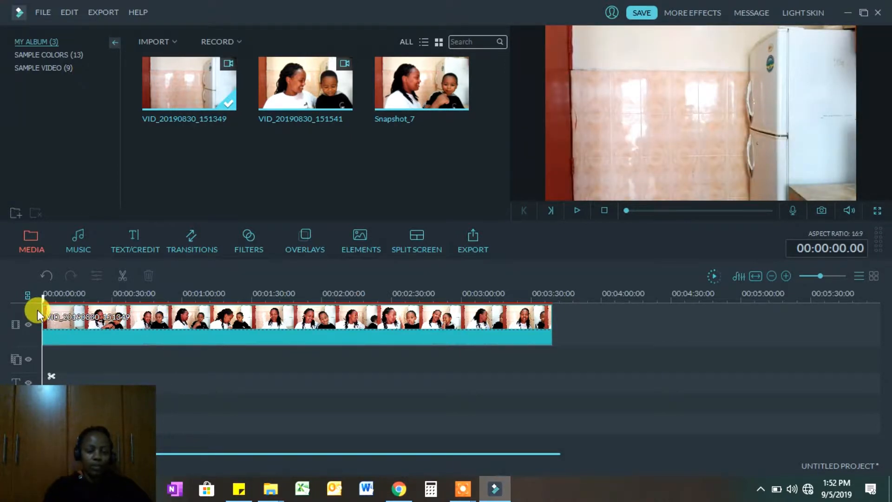
# Add the library song Light Years - Take Off to the first audio track at the start of the timeline.
pyautogui.click(76, 241)
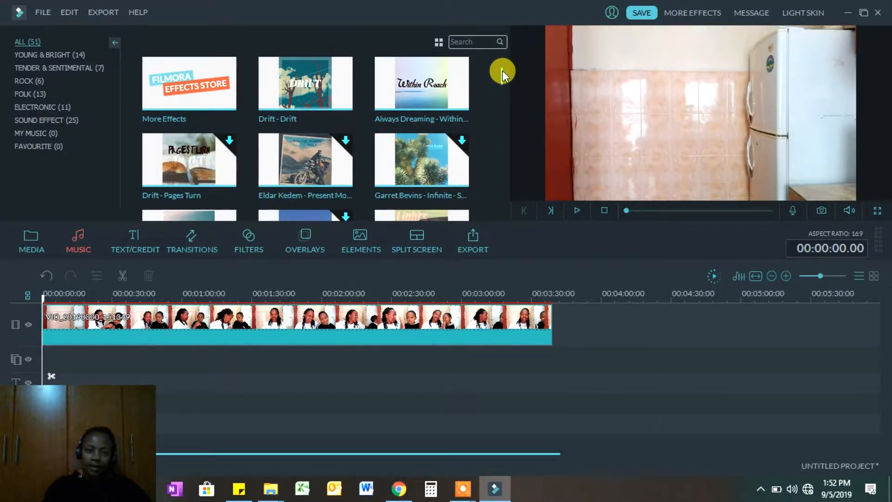
pyautogui.moveTo(502, 71); pyautogui.dragTo(502, 77)
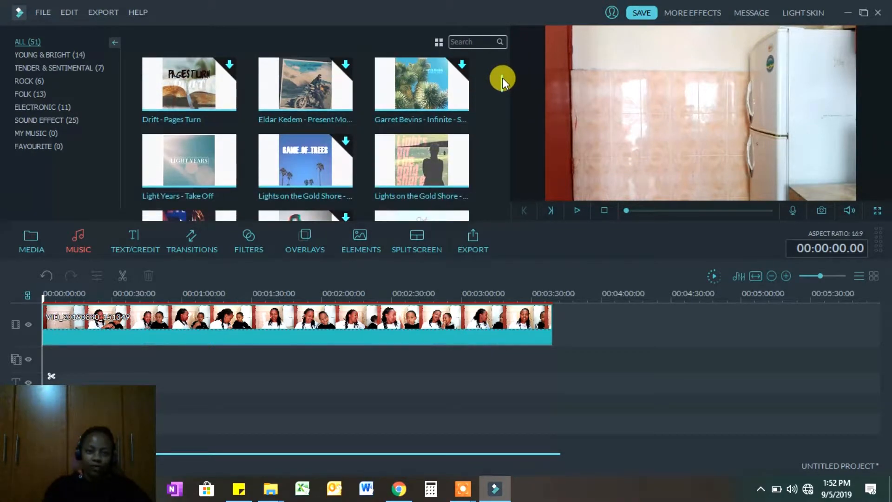
pyautogui.click(190, 162)
pyautogui.click(190, 163)
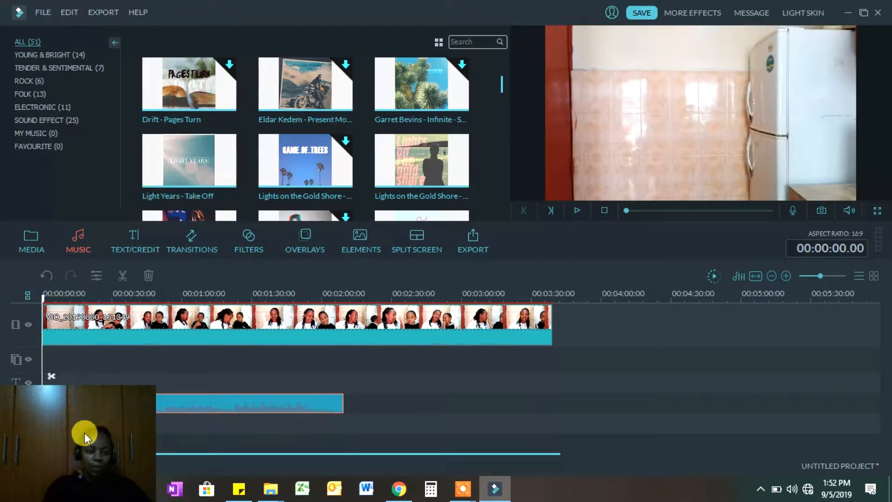
pyautogui.moveTo(85, 433); pyautogui.dragTo(822, 434)
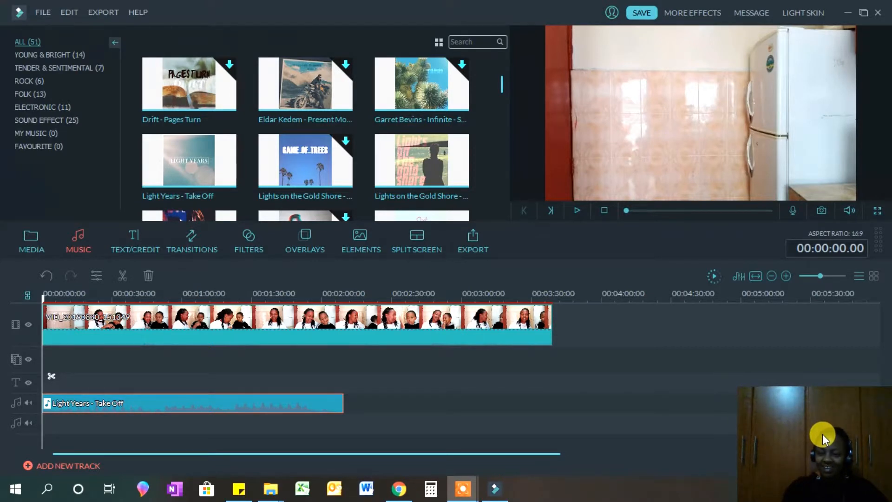
# Lower the Light Years - Take Off clip's volume to 2.
pyautogui.doubleClick(122, 399)
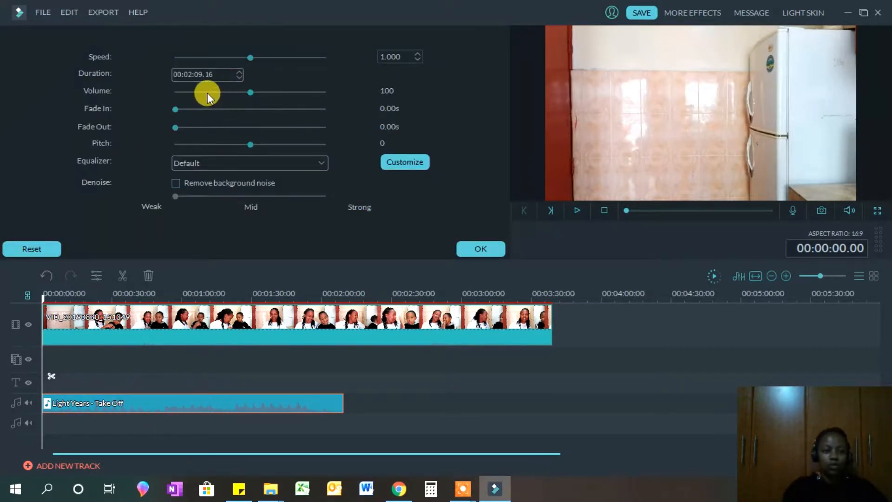
pyautogui.click(194, 92)
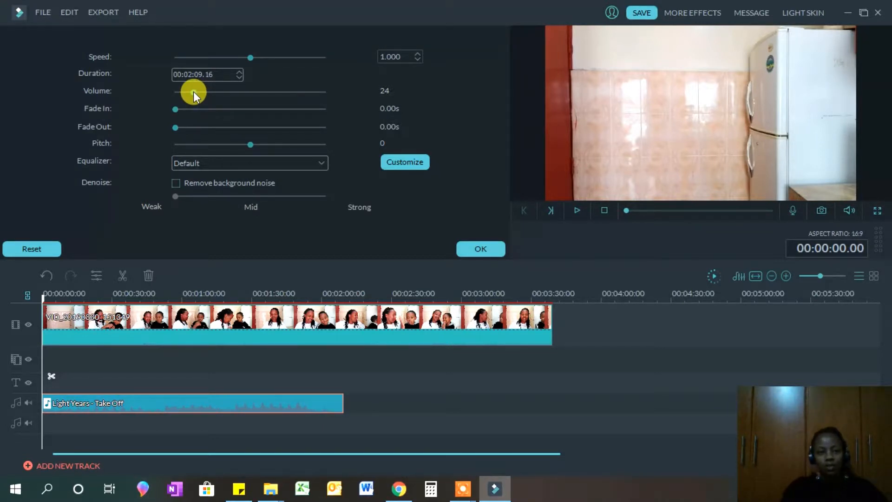
pyautogui.click(181, 91)
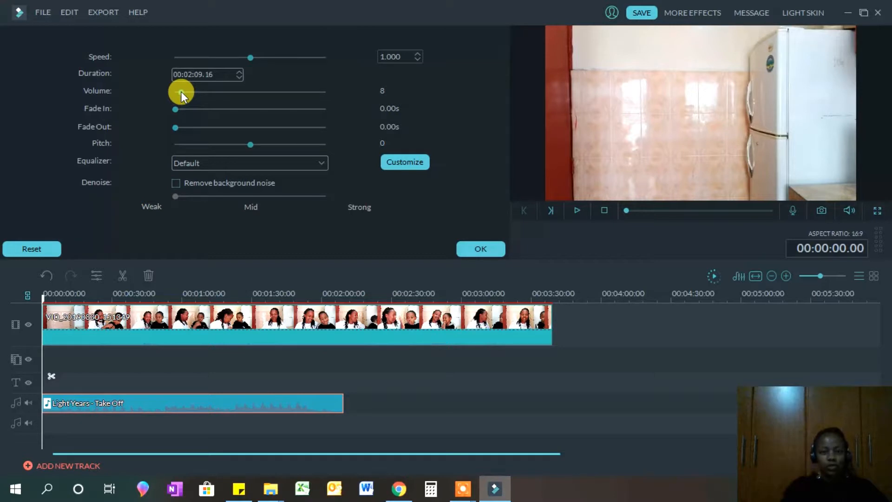
pyautogui.moveTo(180, 91); pyautogui.dragTo(177, 91)
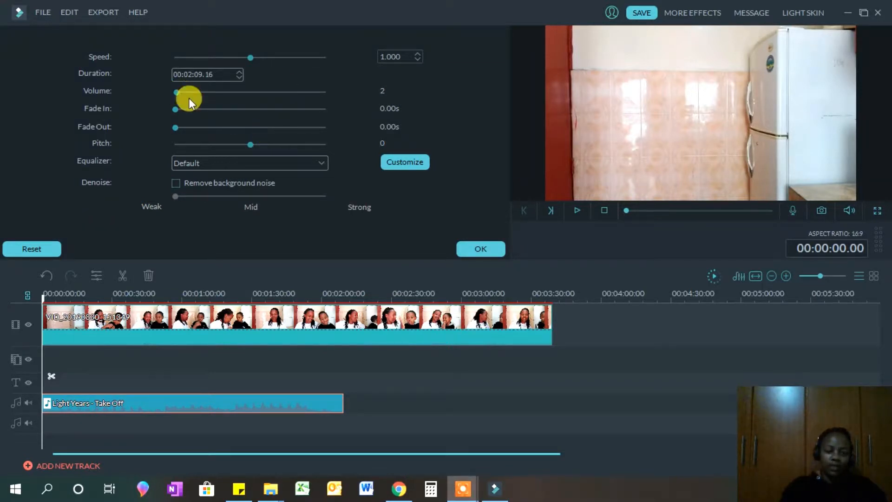
# Play the opening seconds to check the music level and return the playhead to the start of the timeline.
pyautogui.click(578, 210)
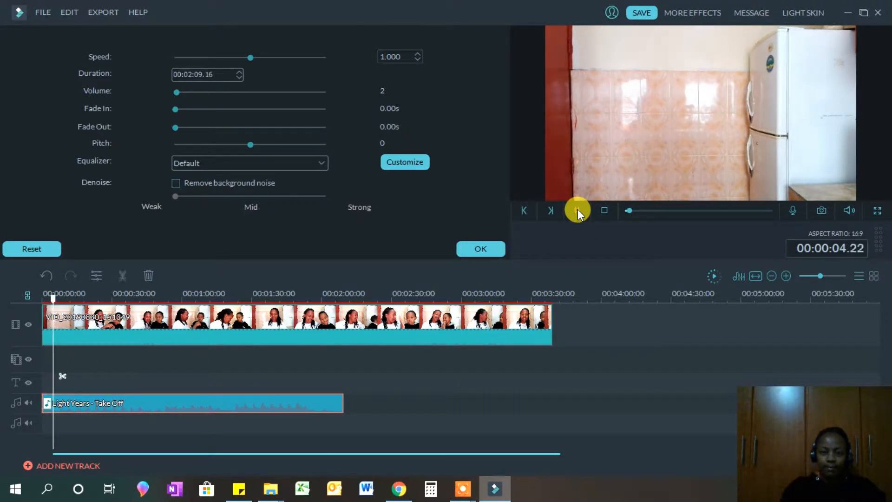
pyautogui.click(578, 209)
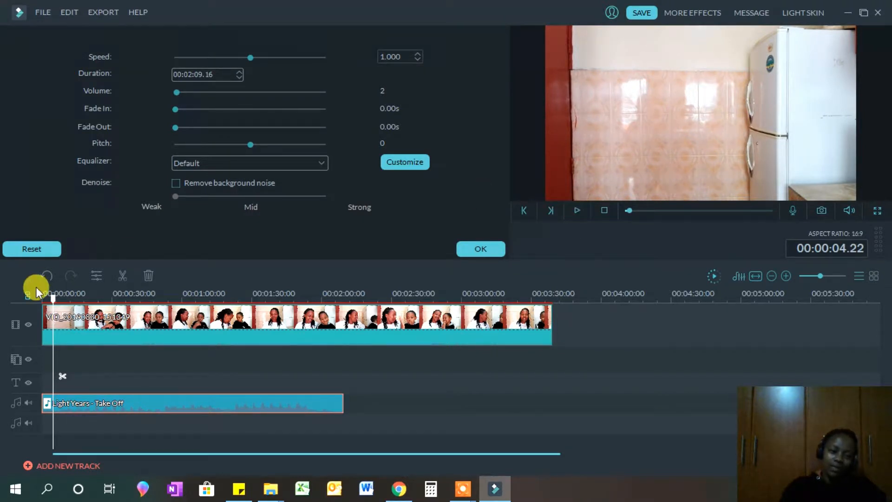
pyautogui.moveTo(52, 298); pyautogui.dragTo(2, 304)
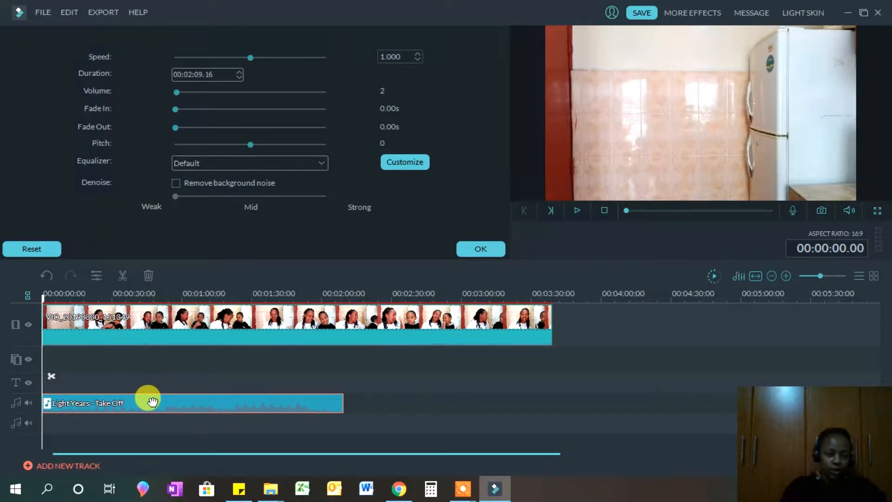
# Move the Light Years - Take Off clip to the second audio track and accept its audio settings.
pyautogui.moveTo(149, 398); pyautogui.dragTo(149, 420)
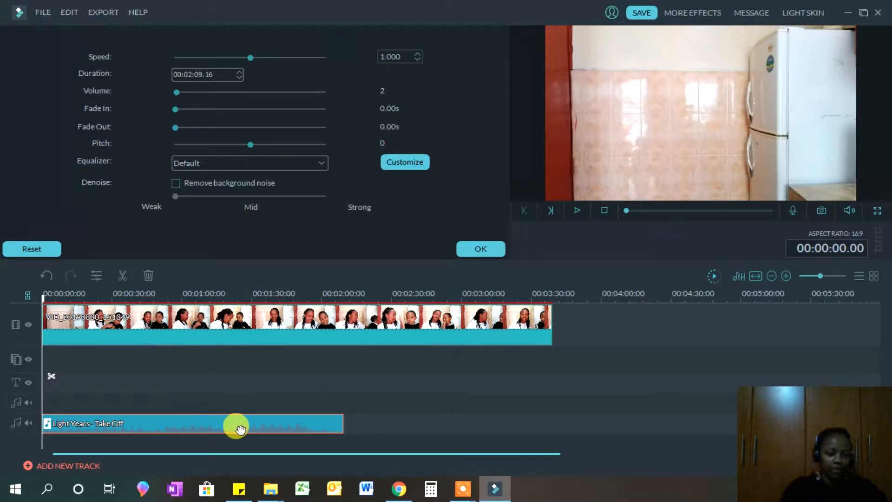
pyautogui.click(492, 251)
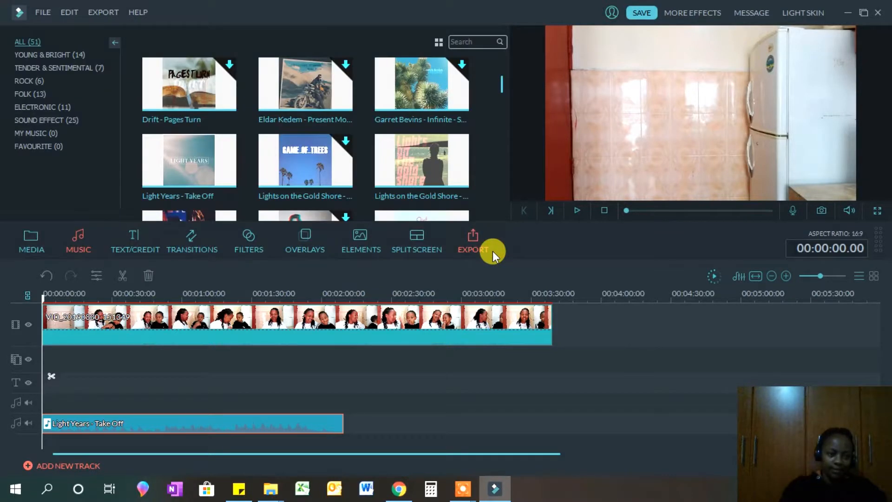
# Add the Opener 7 title from the text library at the start of the timeline.
pyautogui.click(147, 251)
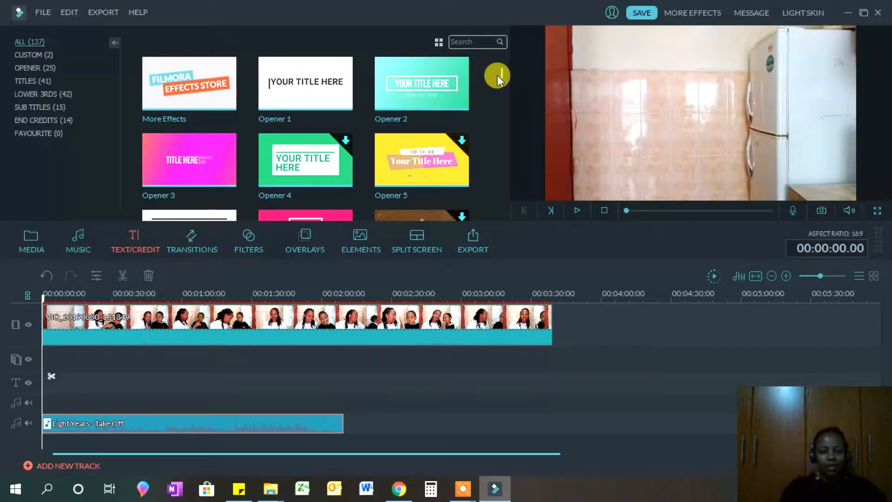
pyautogui.moveTo(502, 76)
pyautogui.mouseDown()
pyautogui.moveTo(510, 93)
pyautogui.moveTo(511, 79)
pyautogui.mouseUp()
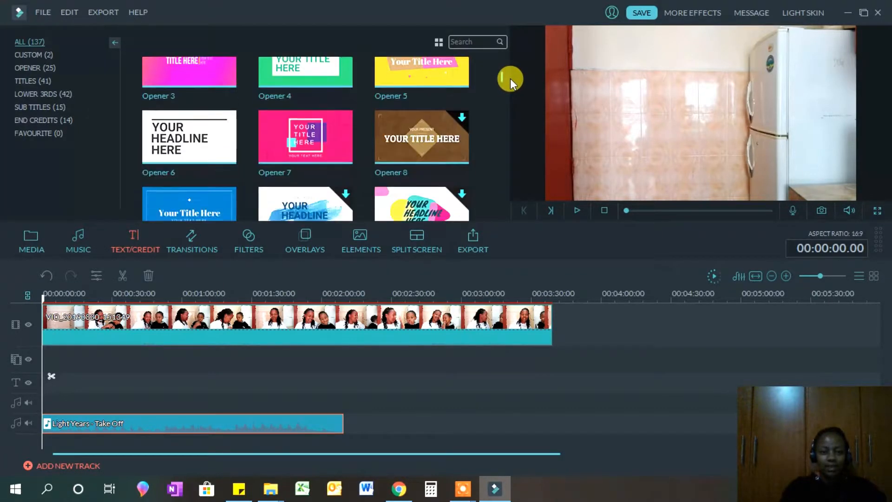
pyautogui.click(303, 136)
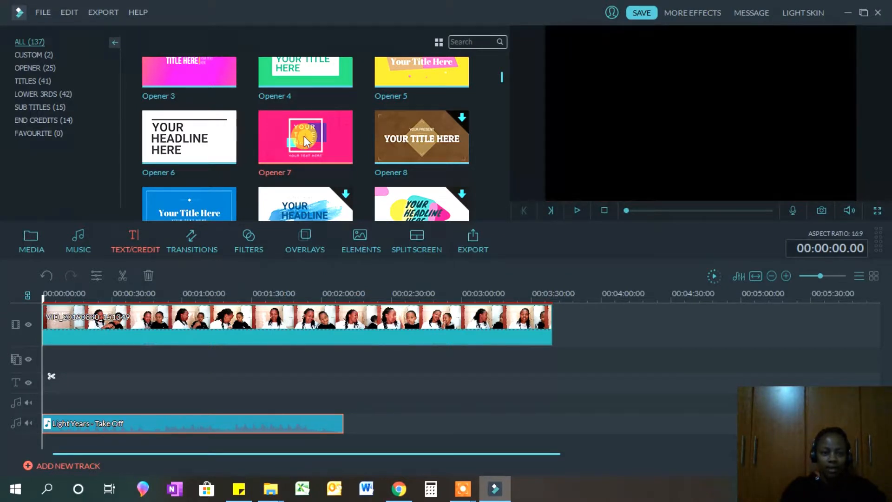
pyautogui.click(304, 136)
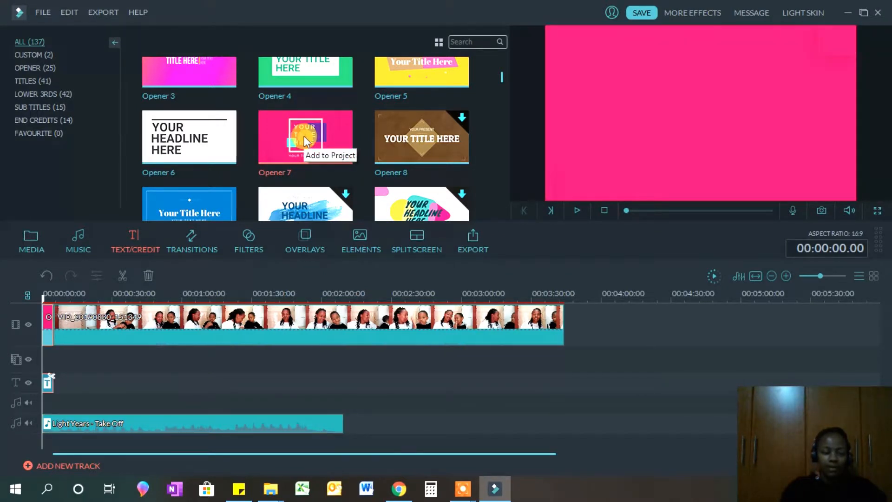
# In the opener's advanced text editor, shift the YOUR, TITLE, HERE and YOUR TEXT HERE layers to earlier start times.
pyautogui.doubleClick(45, 385)
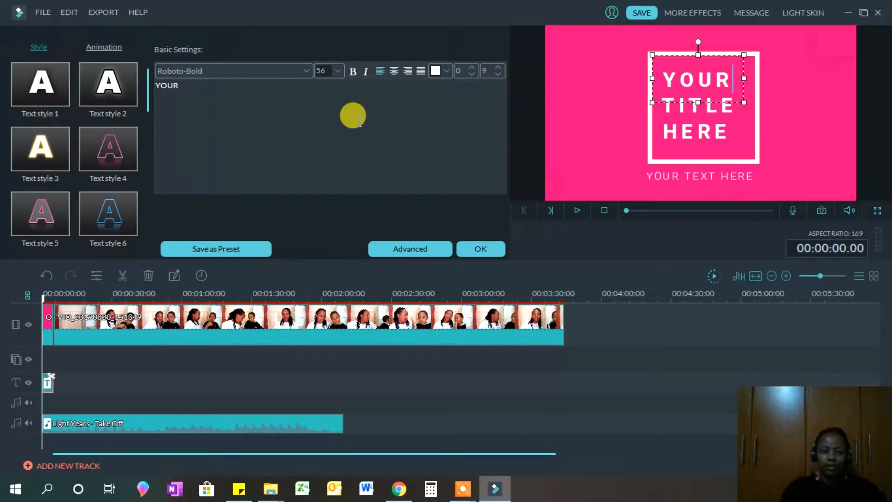
pyautogui.click(420, 249)
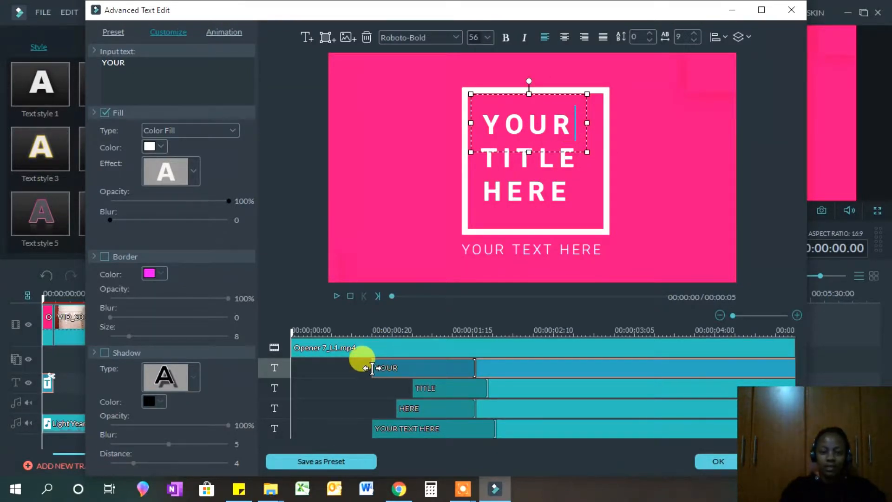
pyautogui.moveTo(371, 368); pyautogui.dragTo(347, 372)
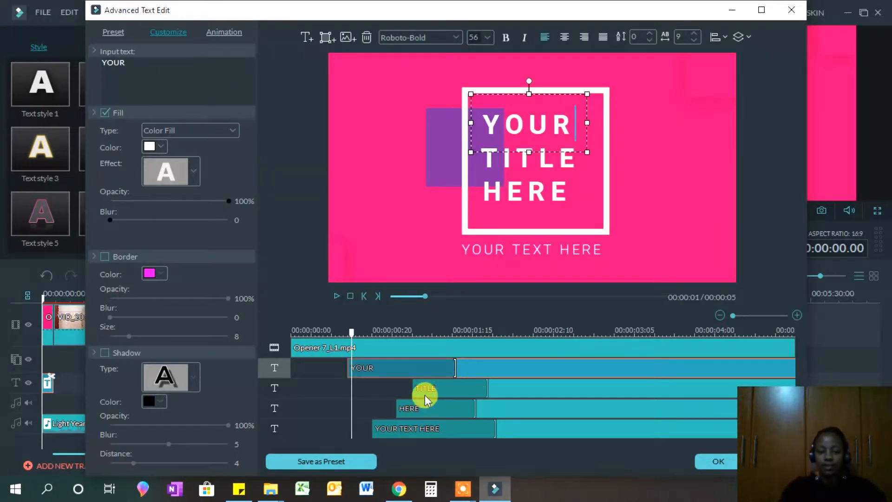
pyautogui.click(413, 393)
pyautogui.moveTo(413, 393); pyautogui.dragTo(389, 392)
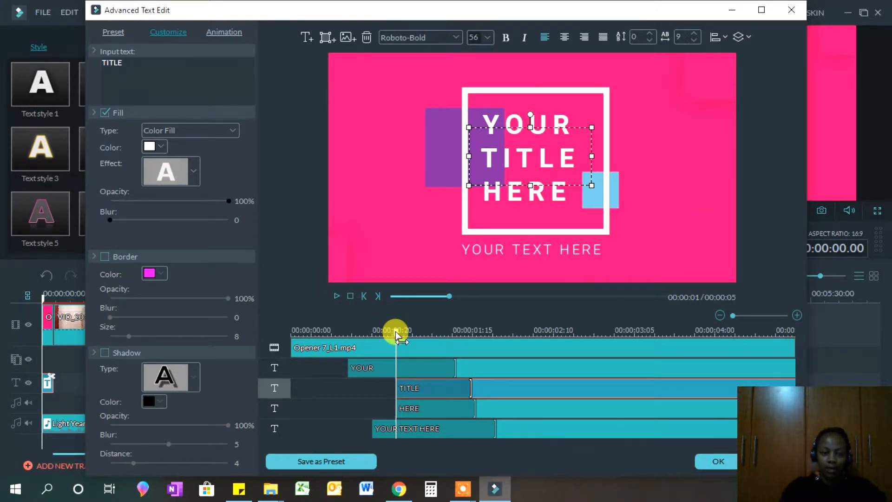
pyautogui.moveTo(394, 333); pyautogui.dragTo(264, 345)
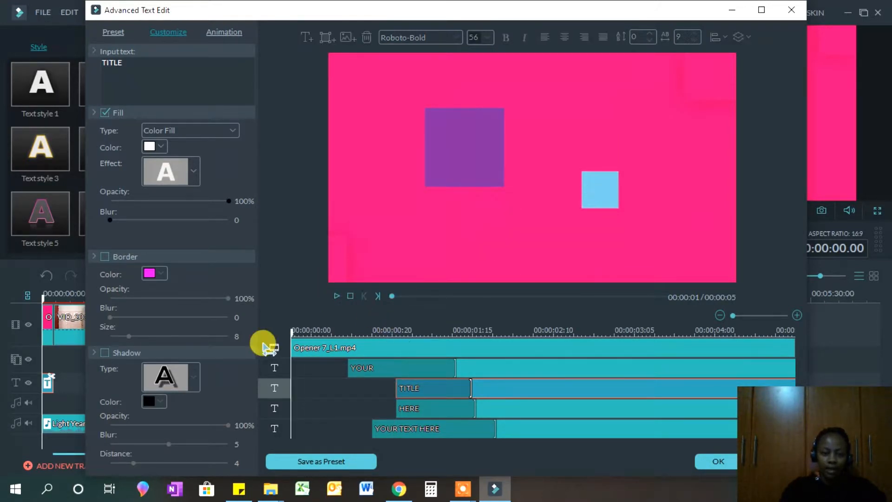
pyautogui.click(336, 296)
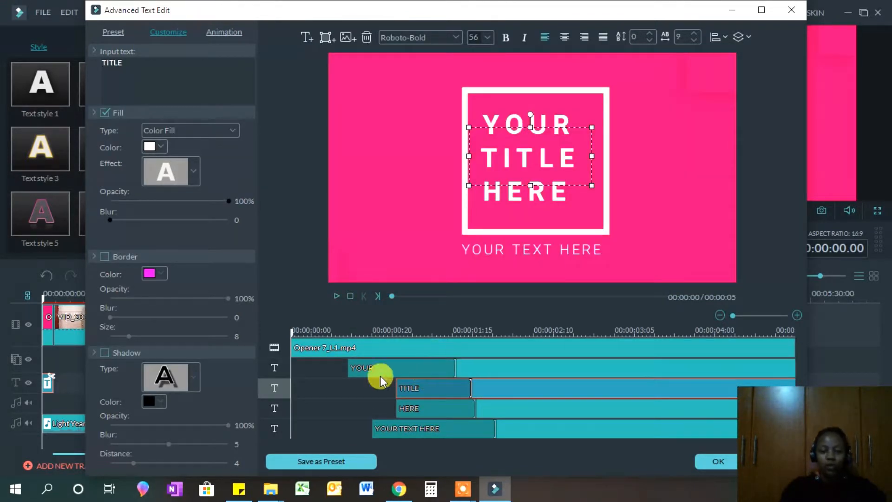
pyautogui.moveTo(424, 394); pyautogui.dragTo(362, 431)
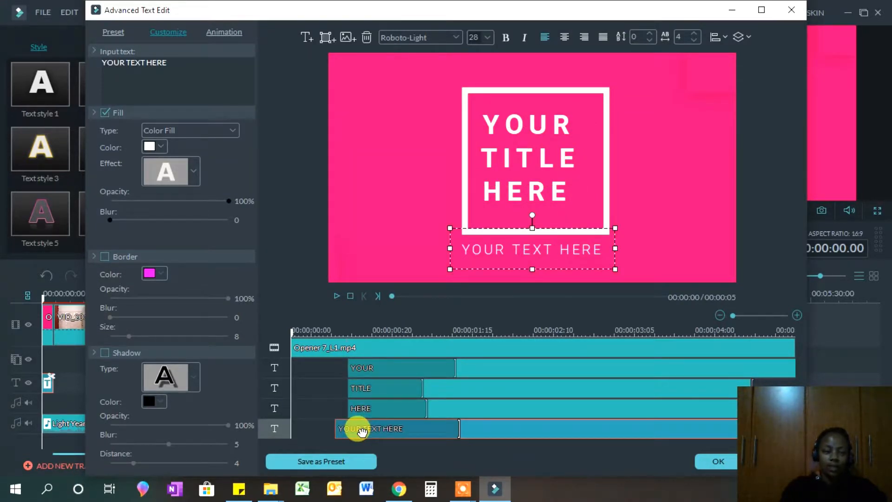
# Try the Down Insert and Up Dir Insert animations on the YOUR TEXT HERE layer and accept the advanced text edits.
pyautogui.click(235, 35)
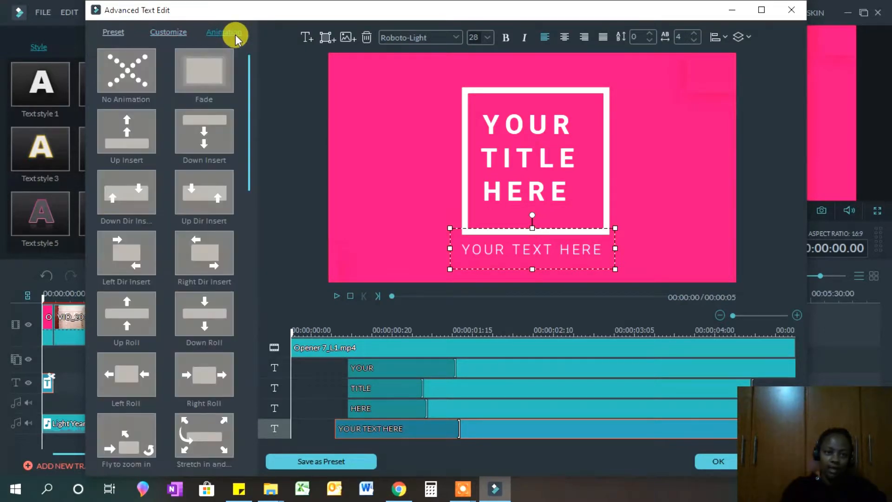
pyautogui.doubleClick(210, 136)
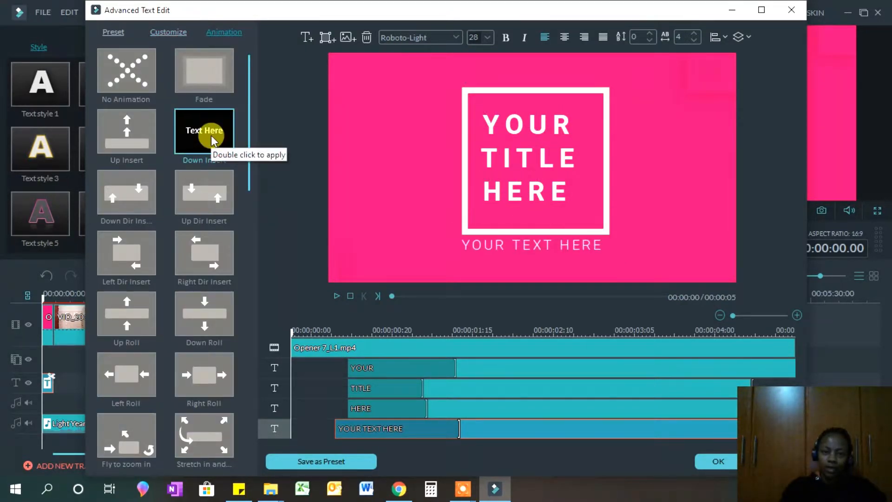
pyautogui.doubleClick(202, 214)
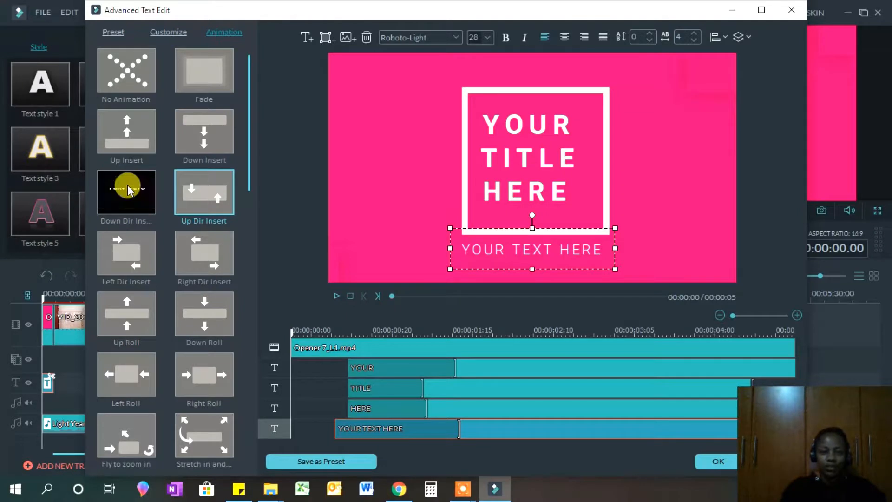
pyautogui.click(167, 31)
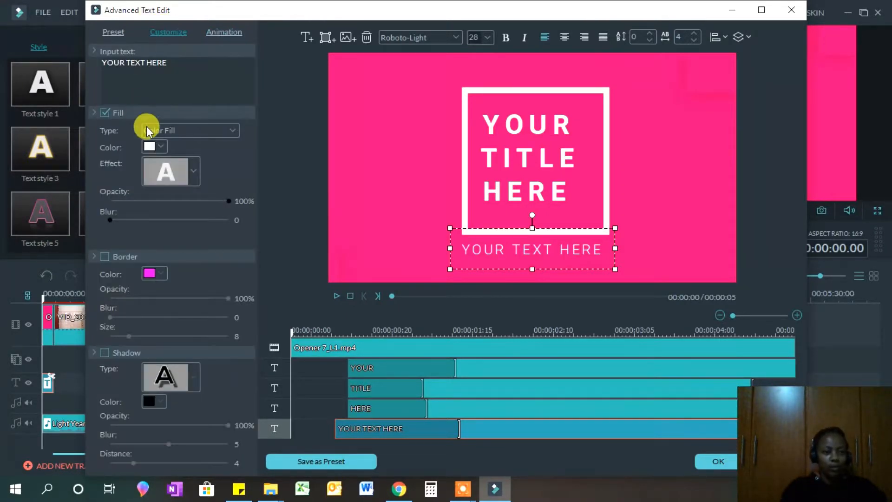
pyautogui.click(163, 145)
pyautogui.click(163, 145)
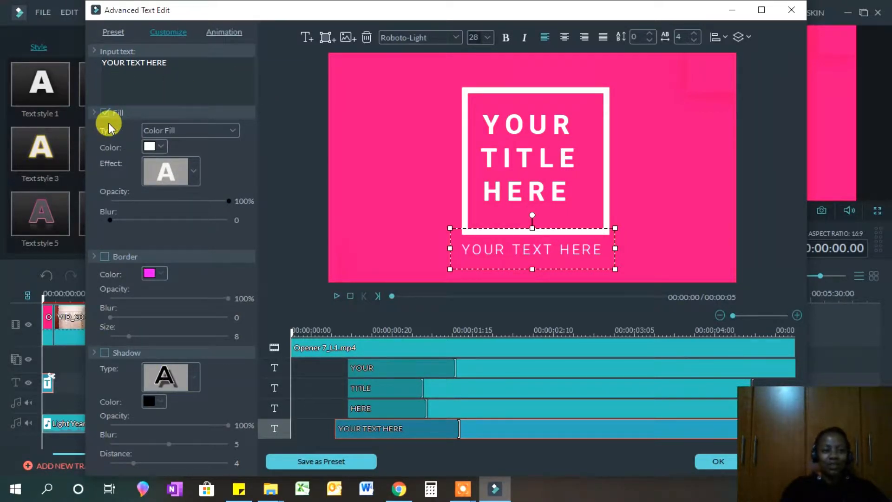
pyautogui.moveTo(230, 494)
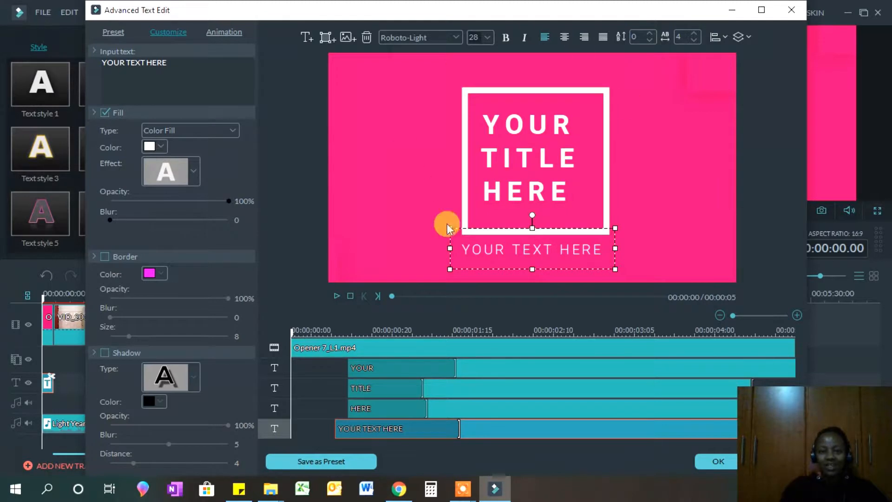
pyautogui.click(716, 462)
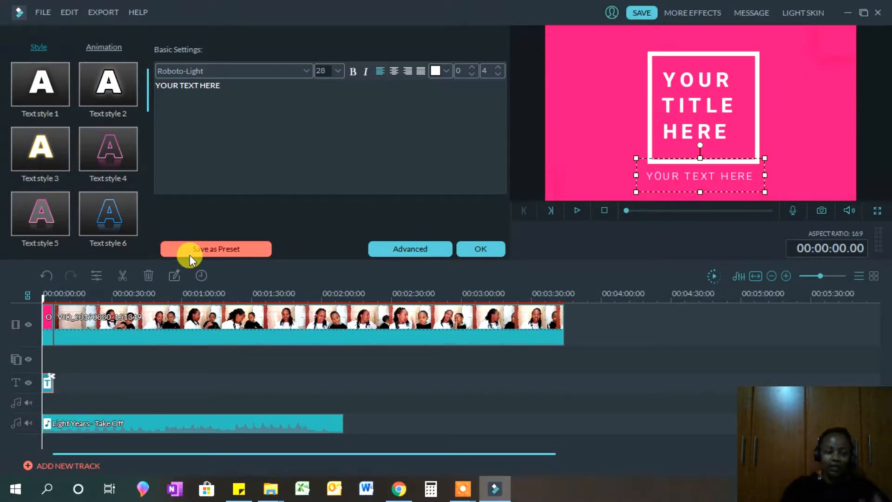
# View the option for saving the title as a preset without saving it, and close the text settings.
pyautogui.click(238, 250)
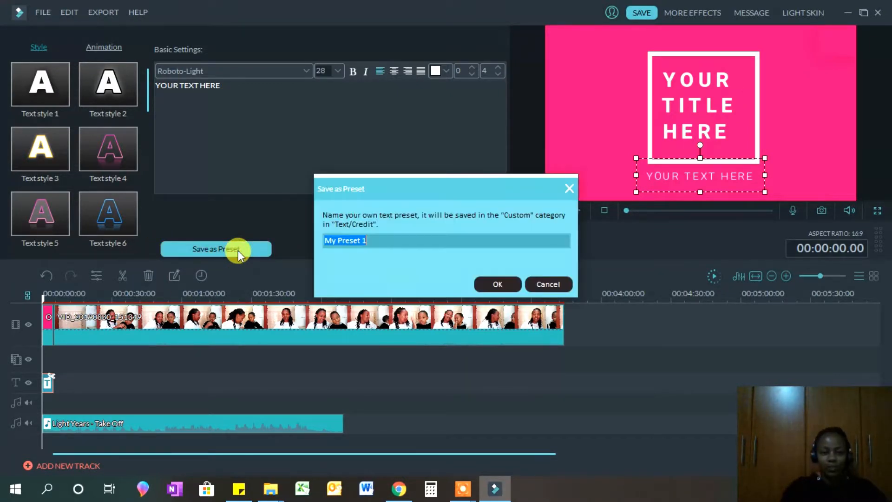
pyautogui.click(556, 286)
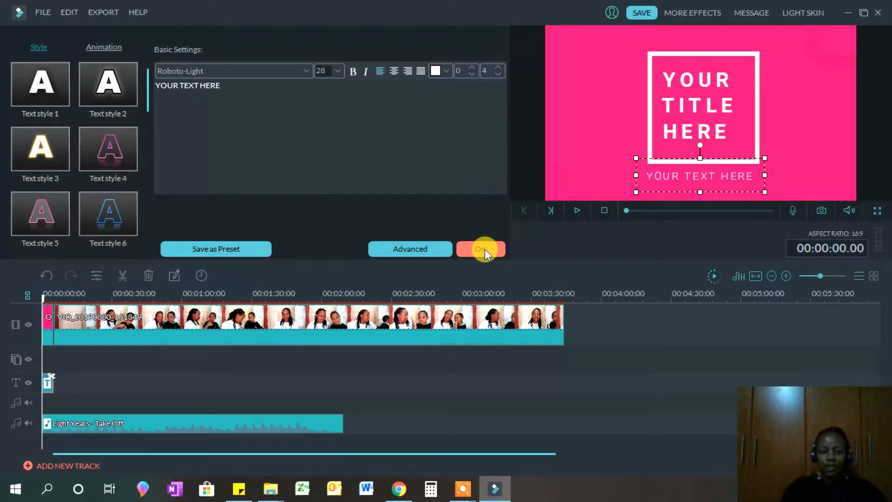
pyautogui.click(484, 249)
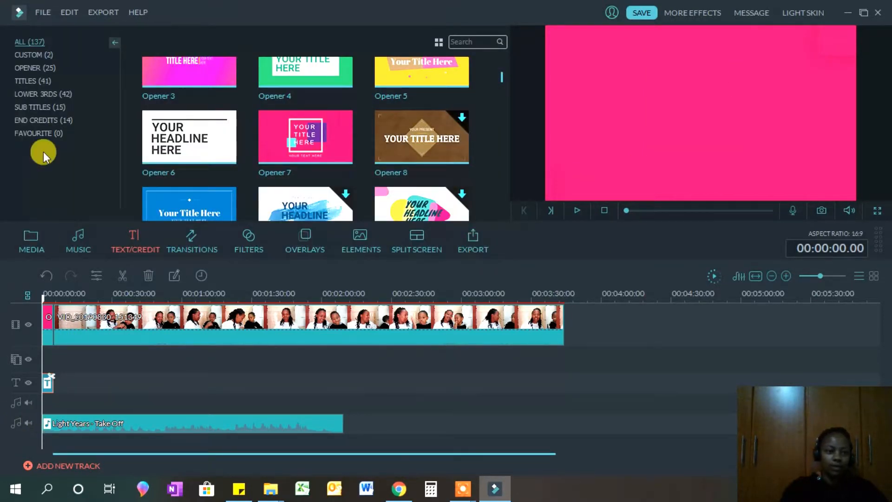
# Add the custom "Welcome to my channel" title preset at the start of the timeline and play back the intro.
pyautogui.click(48, 58)
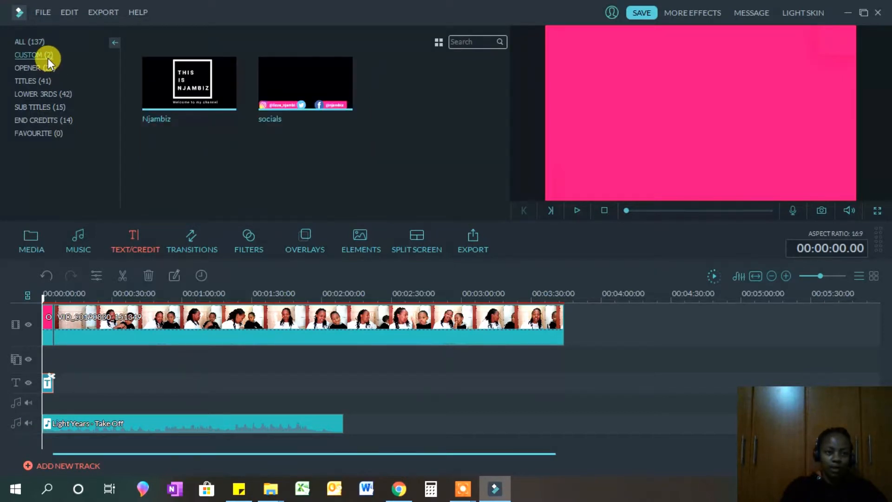
pyautogui.moveTo(176, 95)
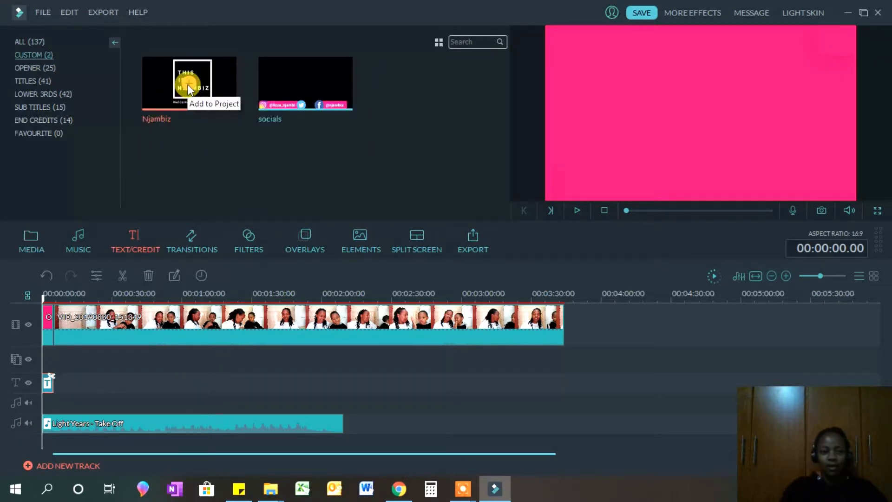
pyautogui.click(189, 84)
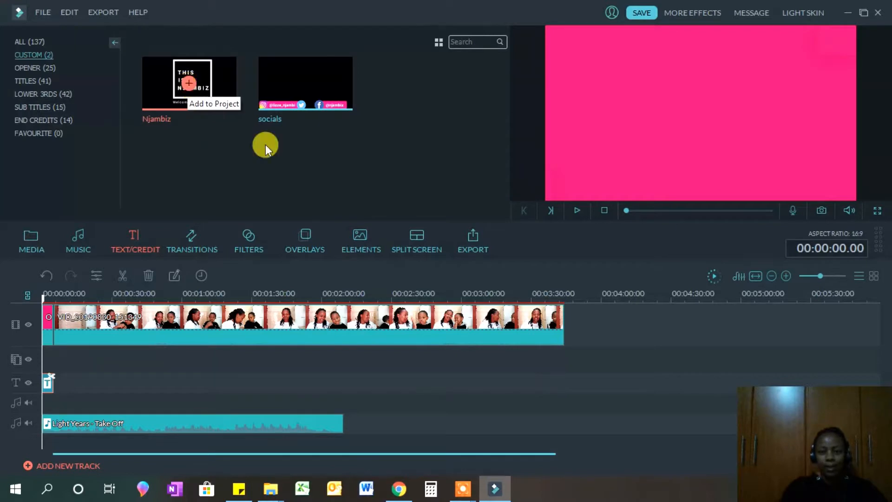
pyautogui.click(580, 209)
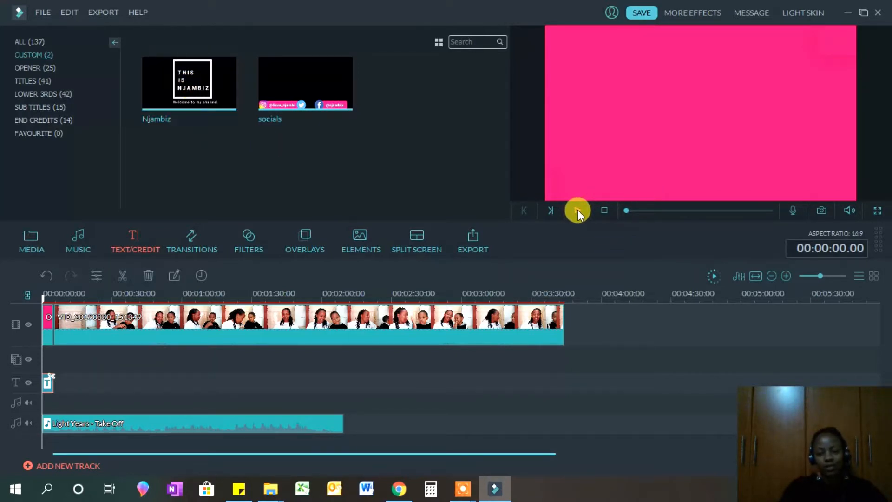
pyautogui.click(578, 210)
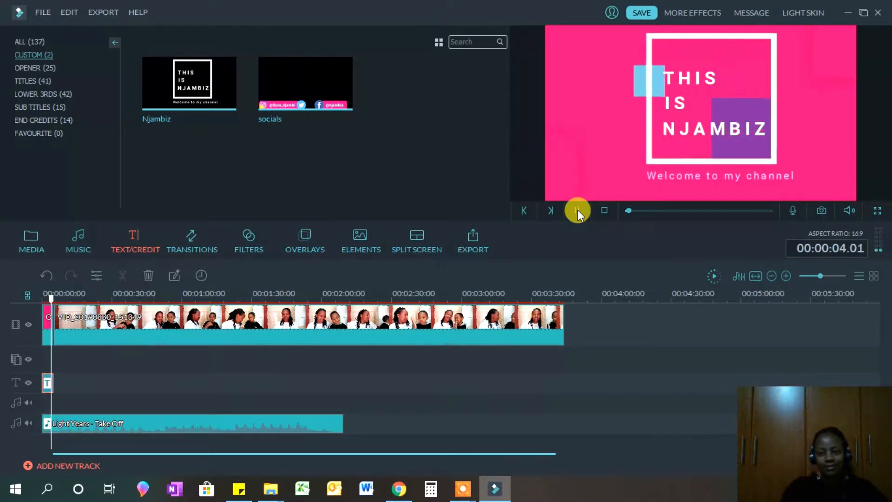
# Stop the intro playback and browse the opener, title, lower third, subtitle, end credit and custom text presets.
pyautogui.click(578, 210)
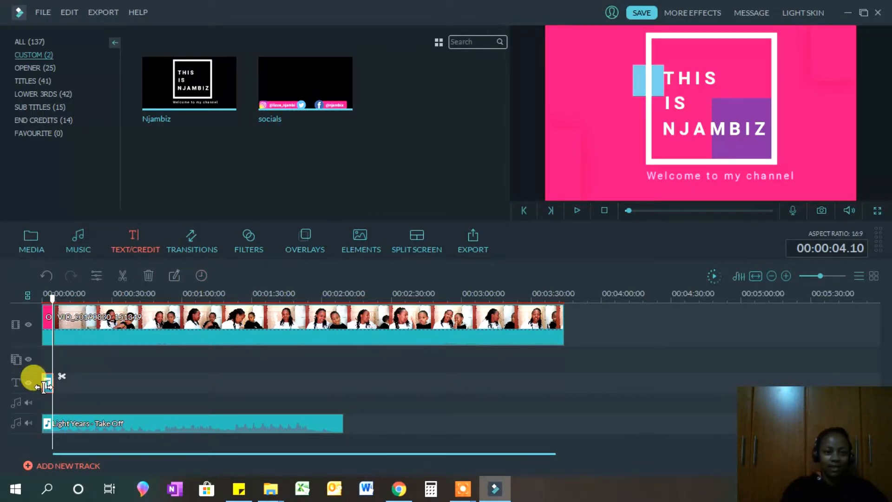
pyautogui.moveTo(292, 96)
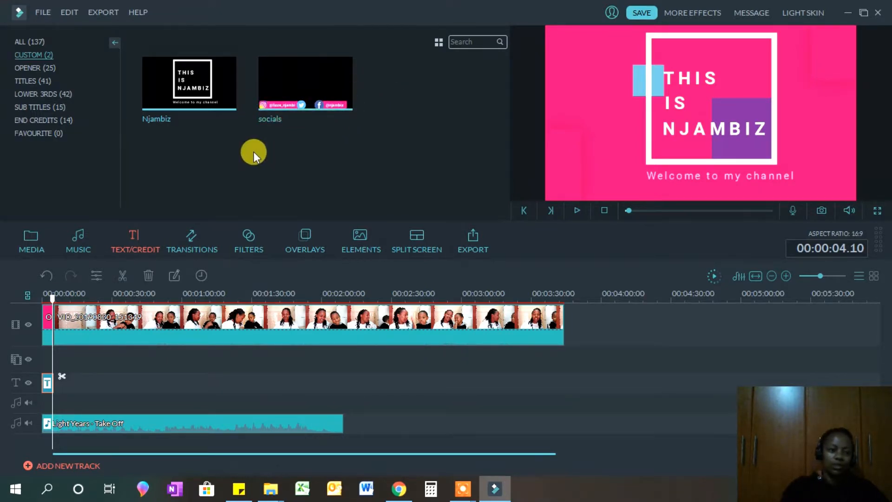
pyautogui.click(36, 43)
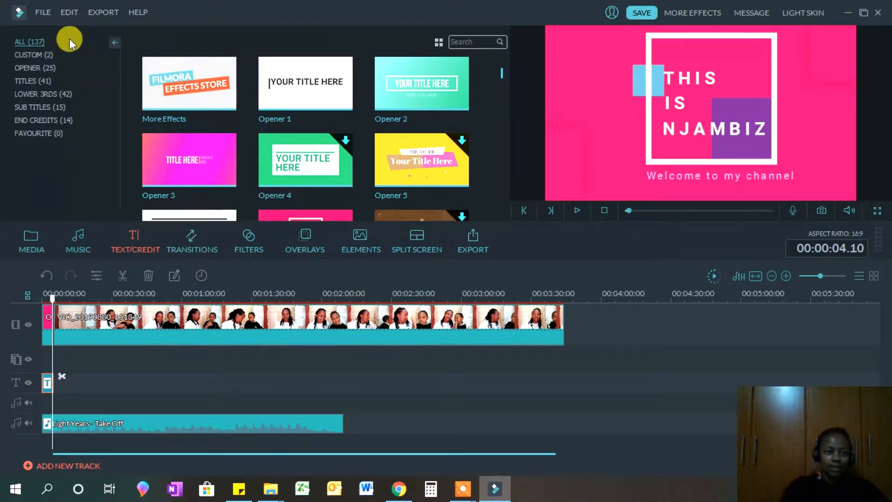
pyautogui.click(34, 68)
pyautogui.click(36, 80)
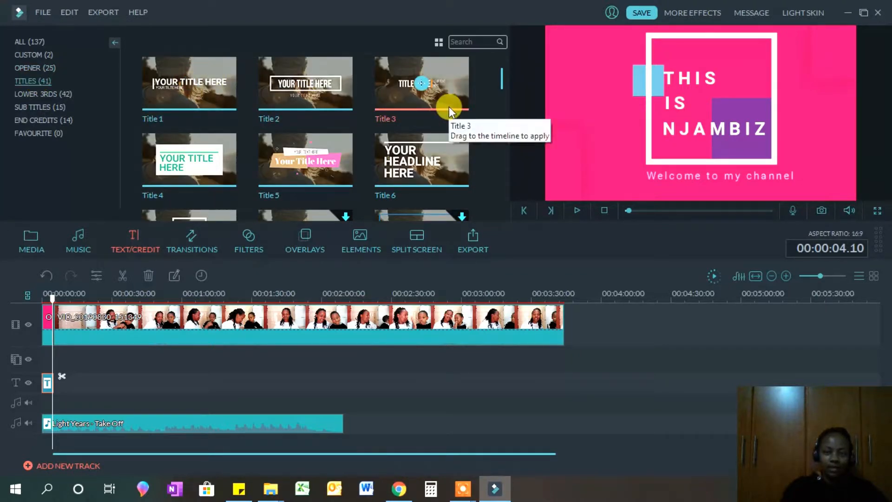
pyautogui.click(66, 96)
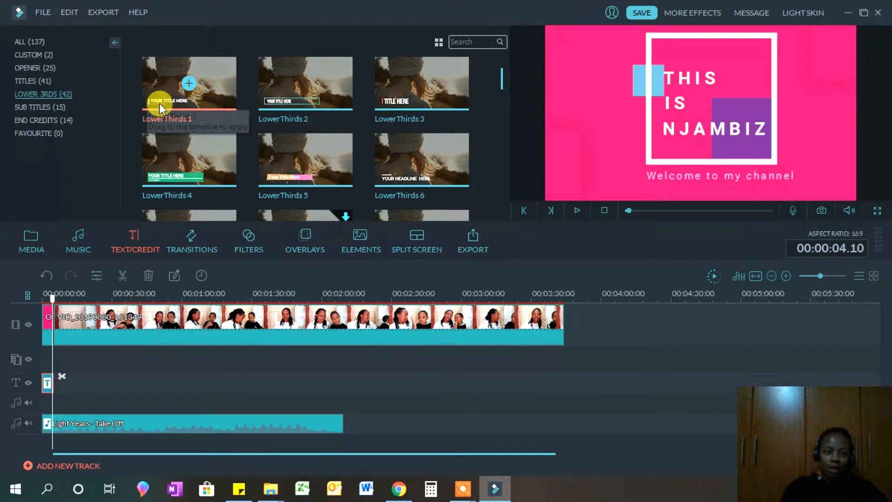
pyautogui.click(60, 106)
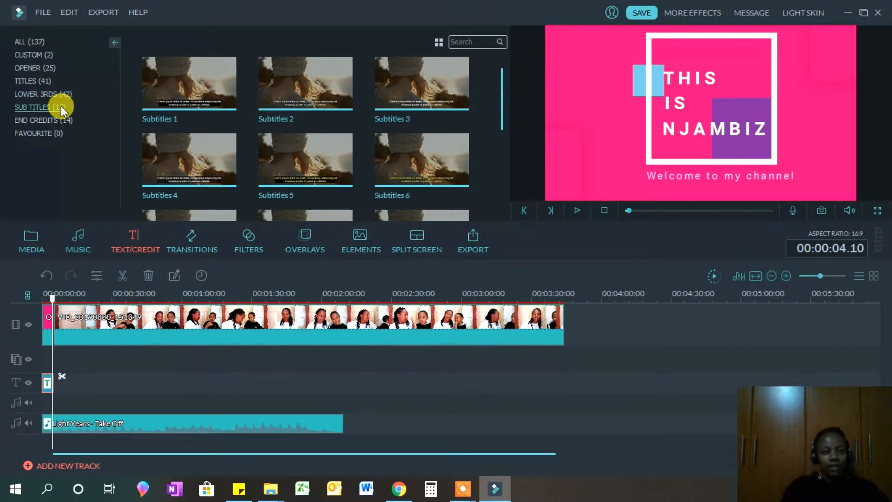
pyautogui.click(59, 118)
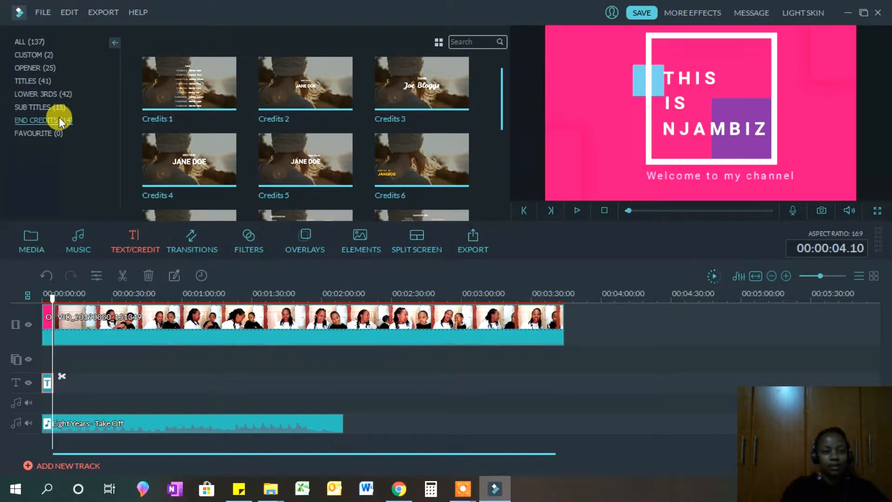
pyautogui.click(35, 54)
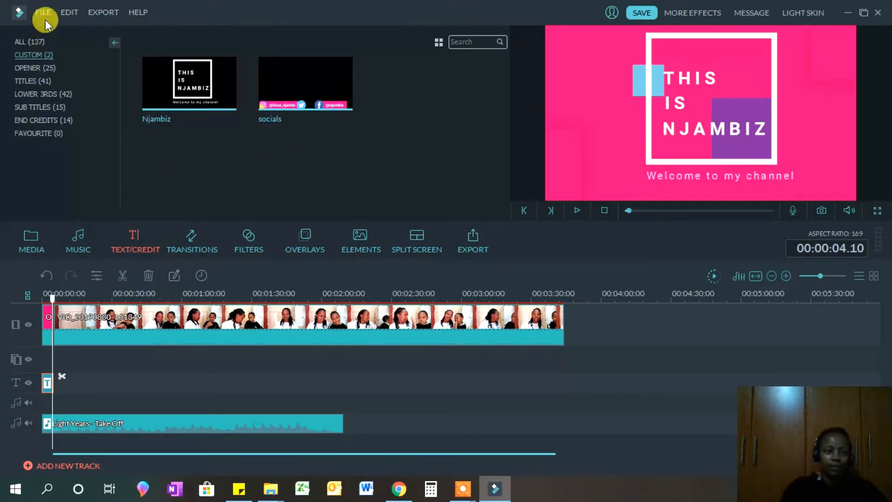
pyautogui.click(41, 68)
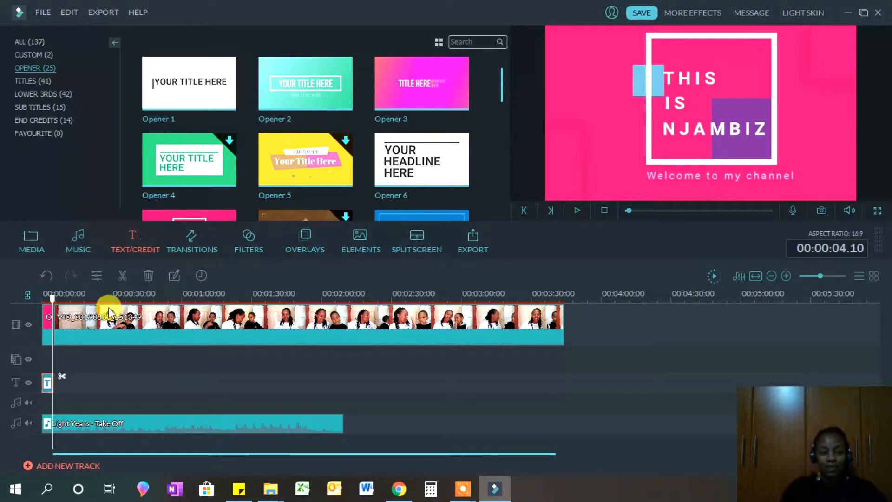
pyautogui.click(39, 58)
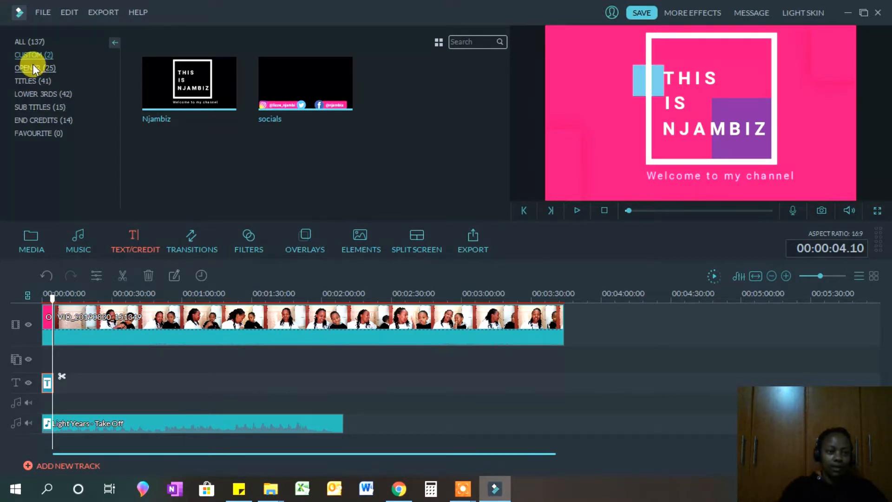
# Add the Title 1 preset after the intro title on the text track and open it for advanced text editing.
pyautogui.click(33, 66)
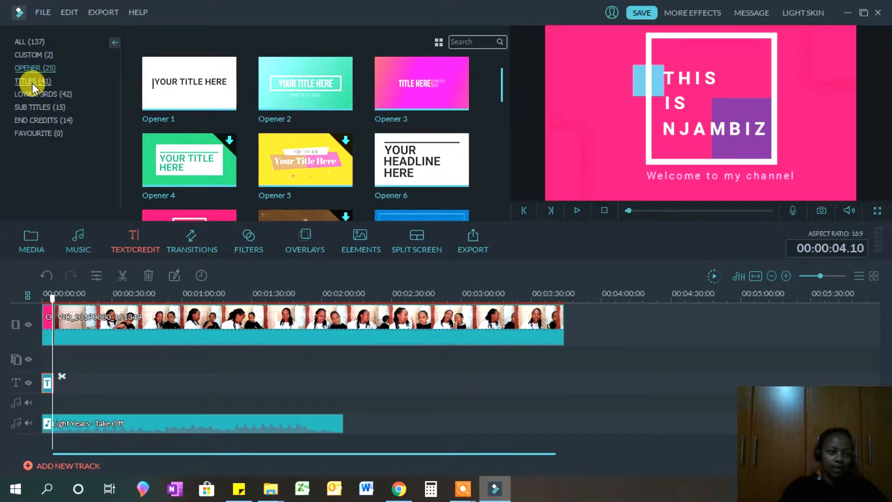
pyautogui.click(32, 82)
pyautogui.click(191, 86)
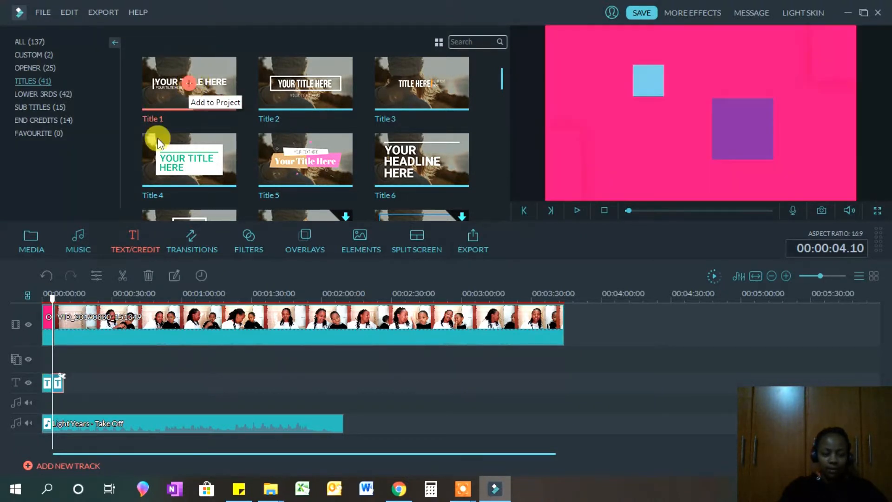
pyautogui.click(60, 392)
pyautogui.doubleClick(62, 392)
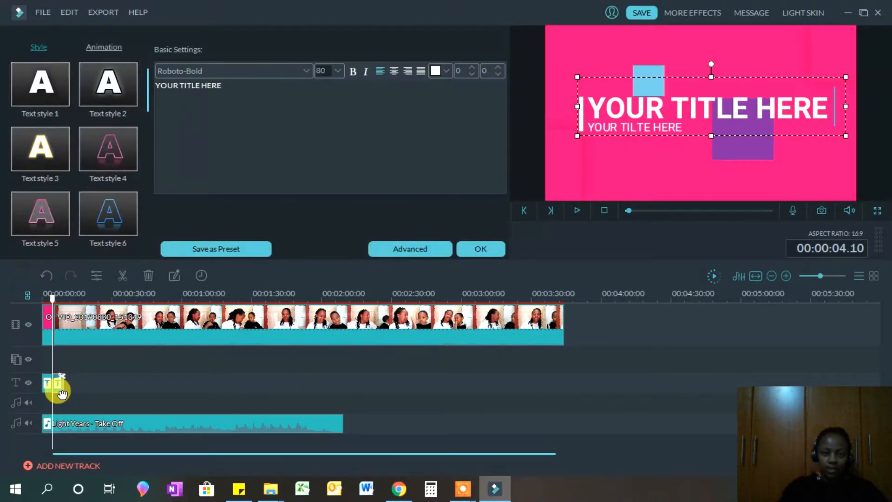
pyautogui.click(423, 249)
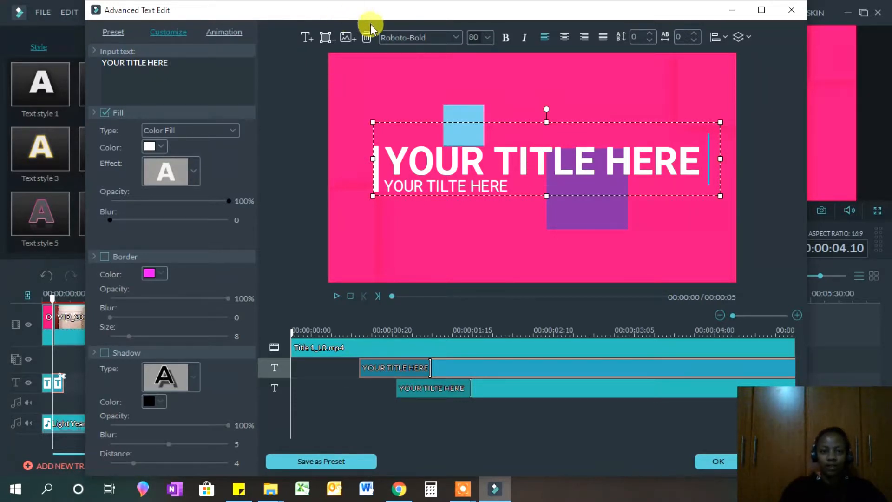
# Delete both text lines and the white vertical bar from the Title 1 preset.
pyautogui.click(364, 38)
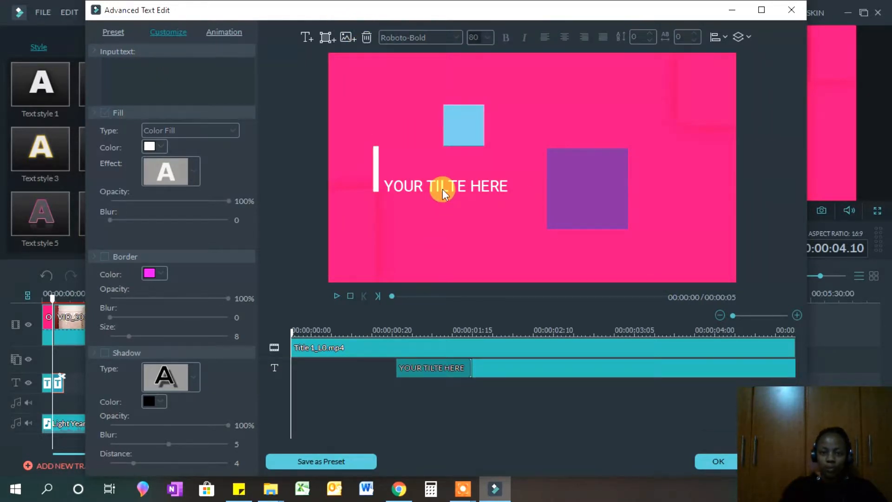
pyautogui.click(442, 189)
pyautogui.click(367, 37)
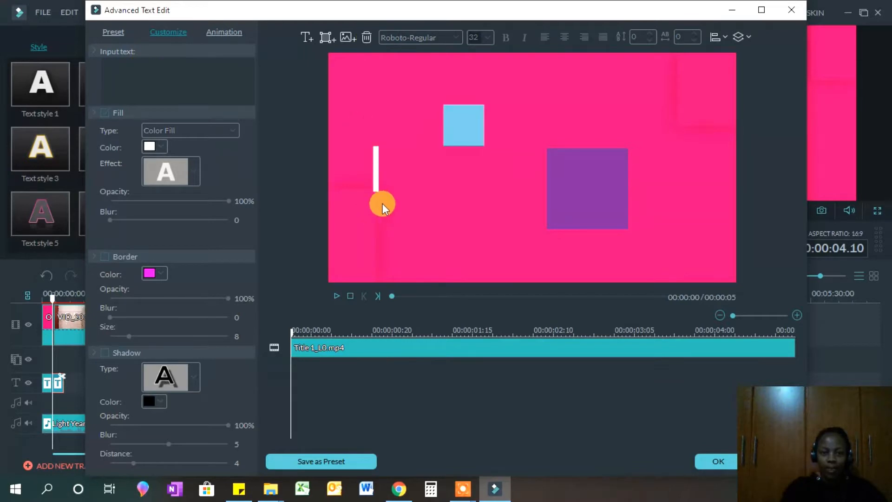
pyautogui.click(375, 170)
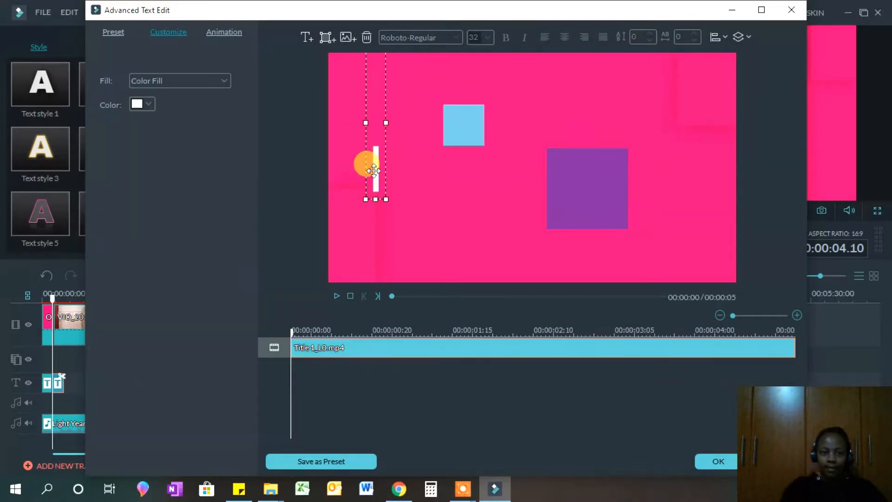
pyautogui.click(370, 37)
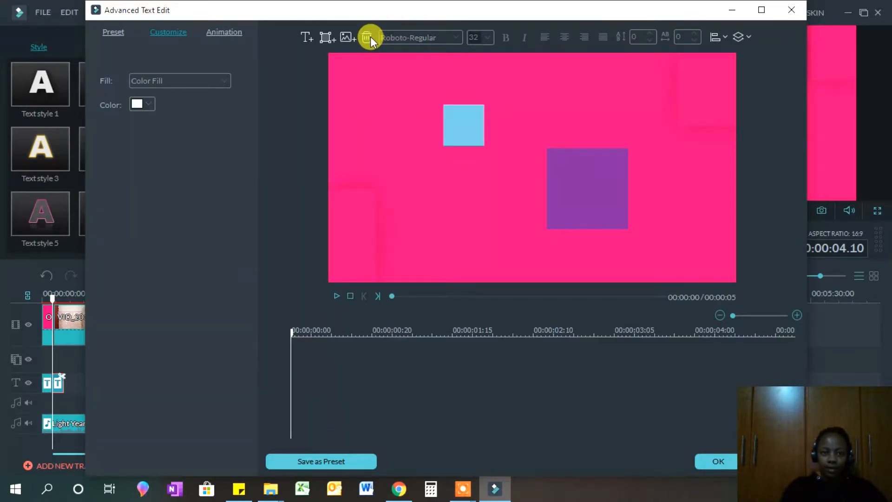
# Insert the image "Njambiz - June edition3 - white bg (2)", preview it, place it in the frame's upper-left corner and accept the edits.
pyautogui.click(346, 36)
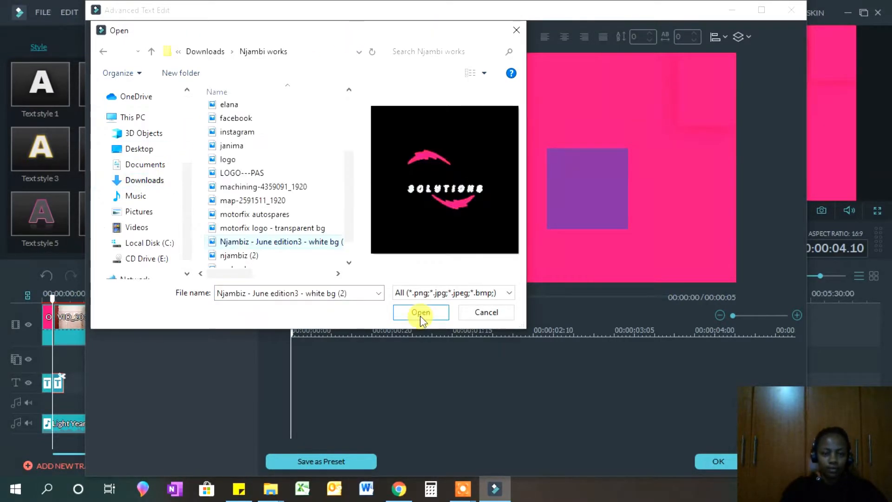
pyautogui.click(420, 311)
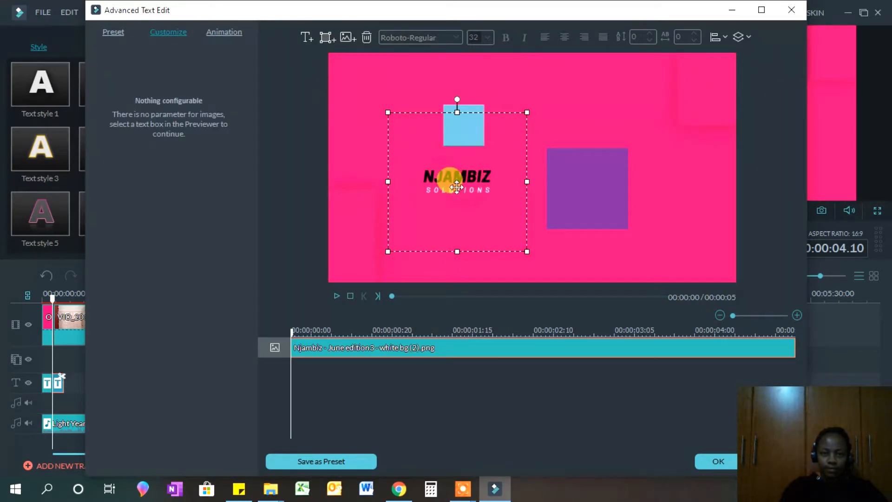
pyautogui.click(337, 295)
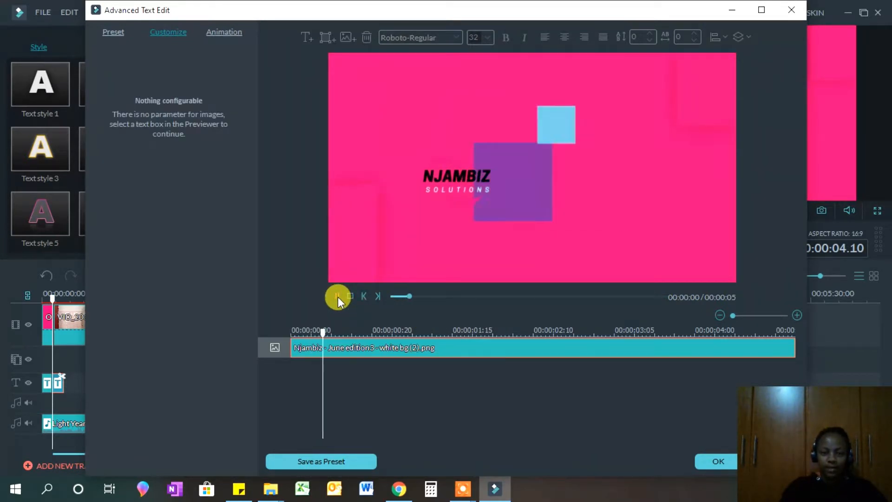
pyautogui.click(338, 296)
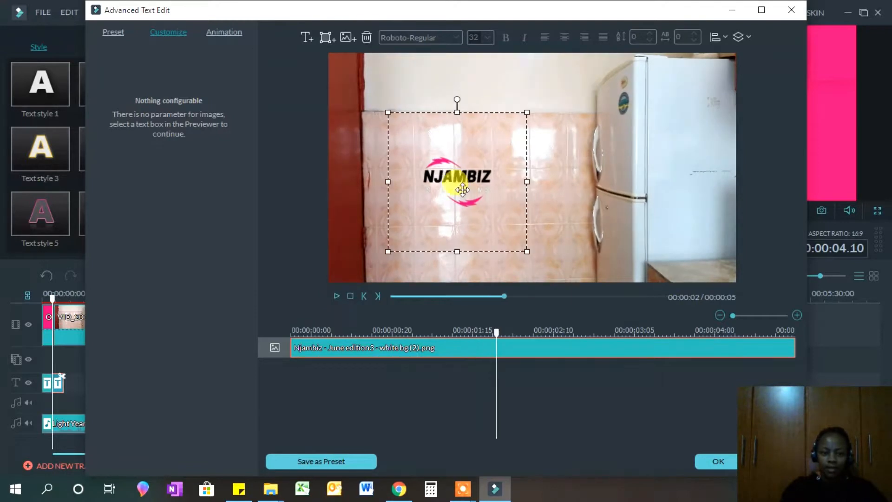
pyautogui.moveTo(470, 179); pyautogui.dragTo(380, 80)
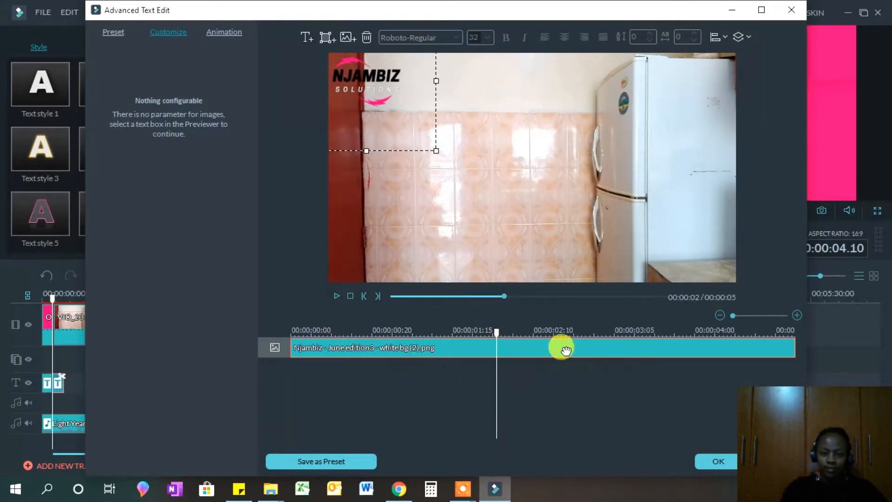
pyautogui.click(715, 463)
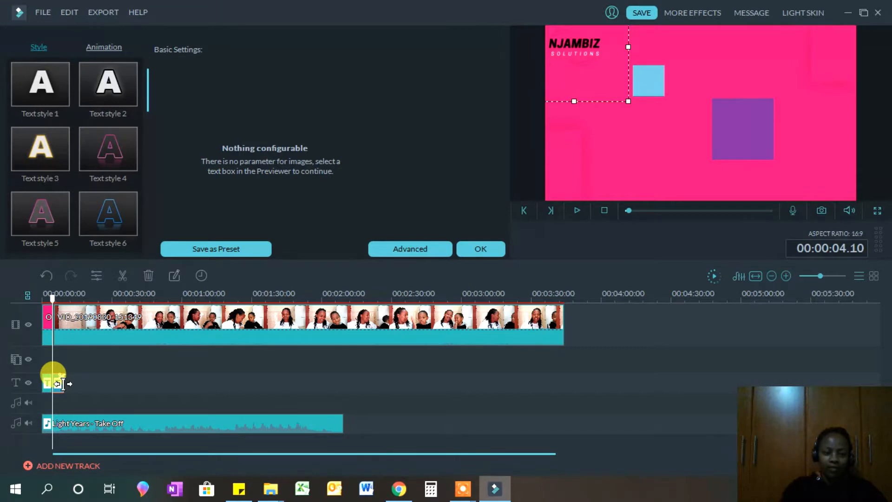
# Extend the logo title past the end of the video to 00:04:02.09, close its text settings and check the logo over the footage.
pyautogui.moveTo(63, 384); pyautogui.dragTo(606, 372)
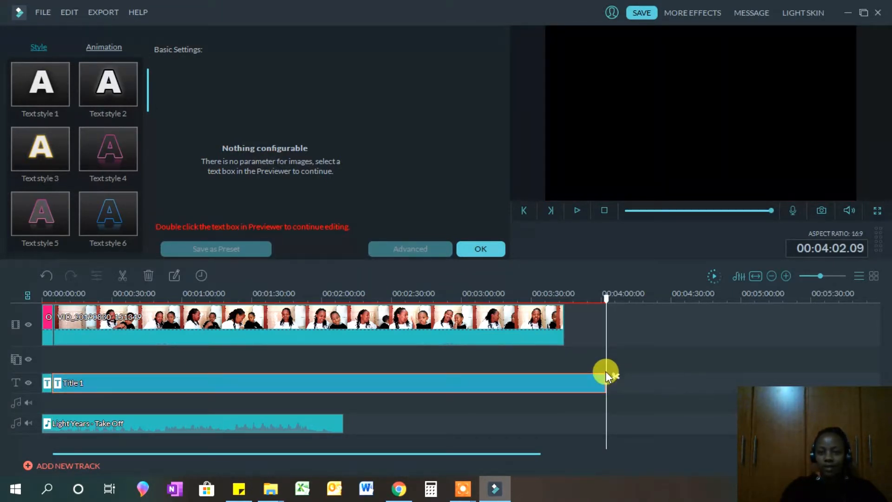
pyautogui.click(490, 247)
pyautogui.moveTo(605, 298); pyautogui.dragTo(298, 296)
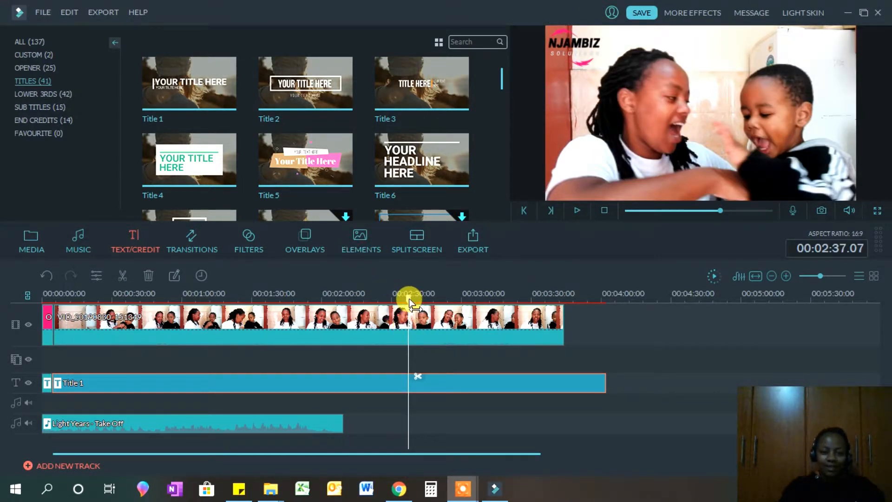
# Split the logo title at 00:01:54.09 and open its second part for advanced text editing.
pyautogui.moveTo(411, 299); pyautogui.dragTo(310, 310)
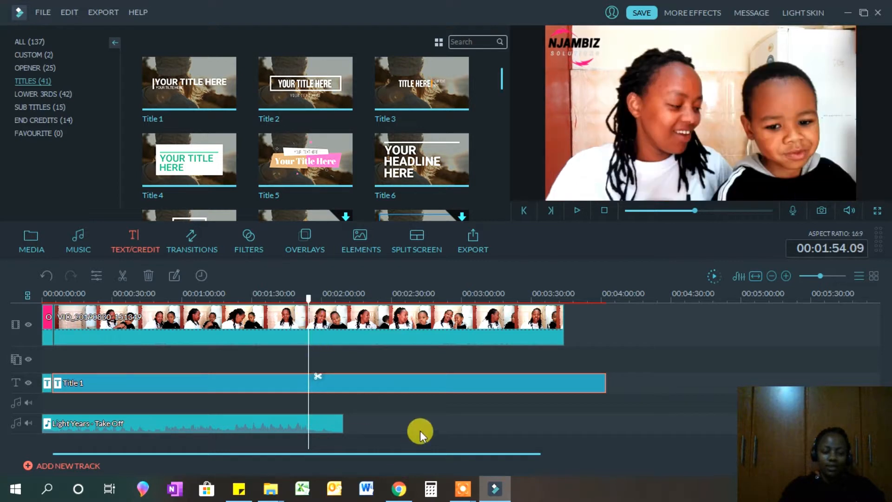
pyautogui.click(125, 277)
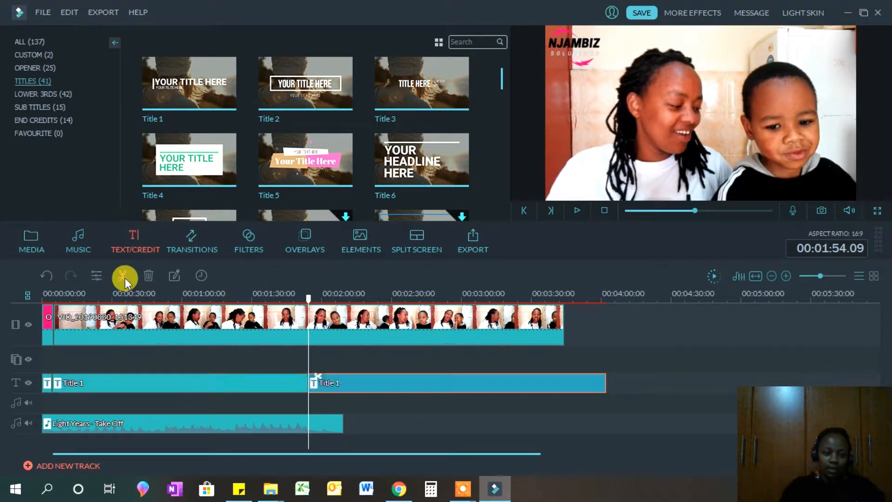
pyautogui.doubleClick(366, 385)
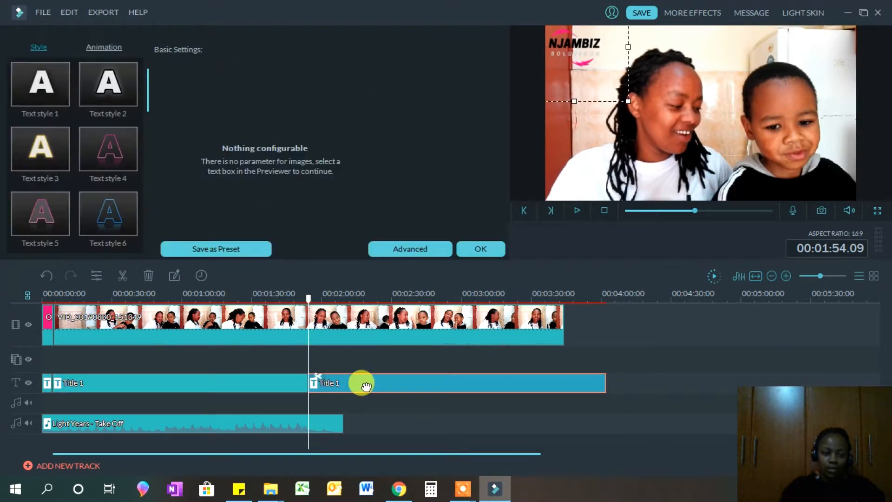
pyautogui.click(419, 246)
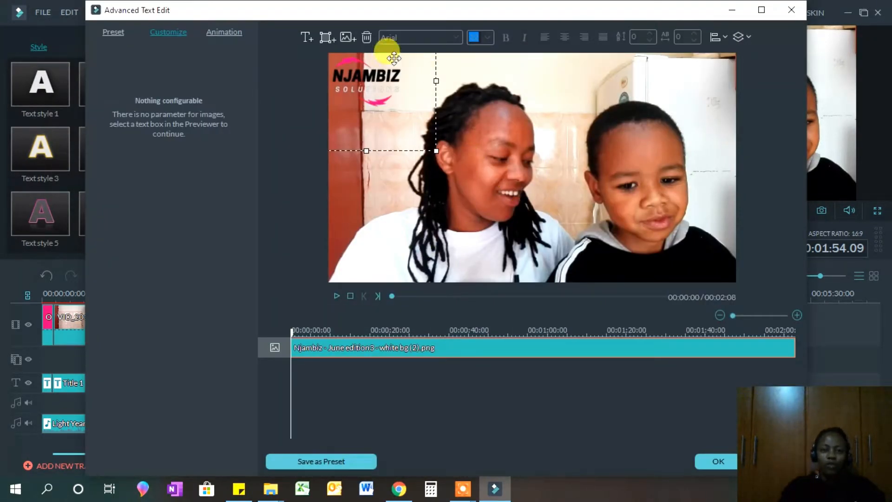
# Add a TEXT HERE text box in the frame's lower-left corner and set its fill color to pink.
pyautogui.click(307, 36)
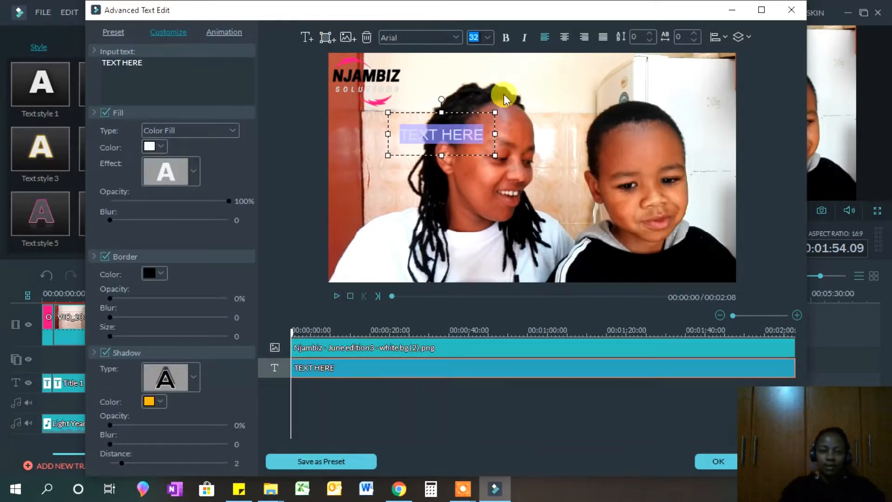
pyautogui.moveTo(475, 111); pyautogui.dragTo(427, 240)
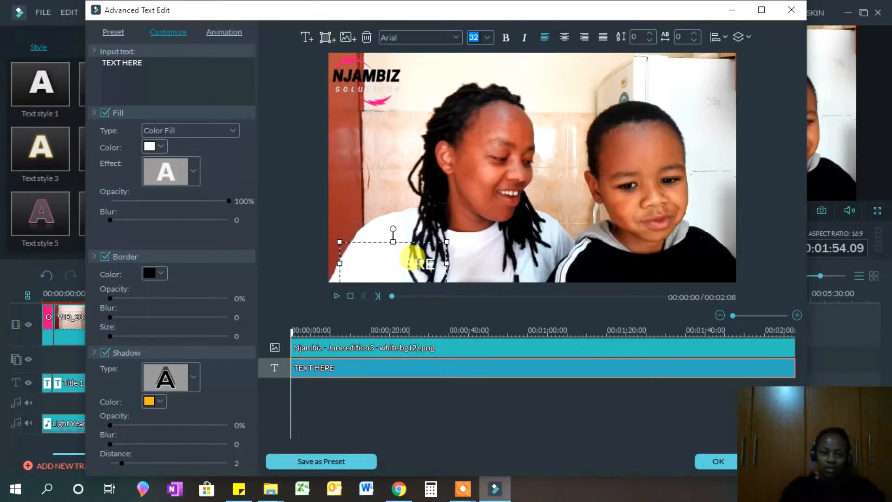
pyautogui.click(159, 146)
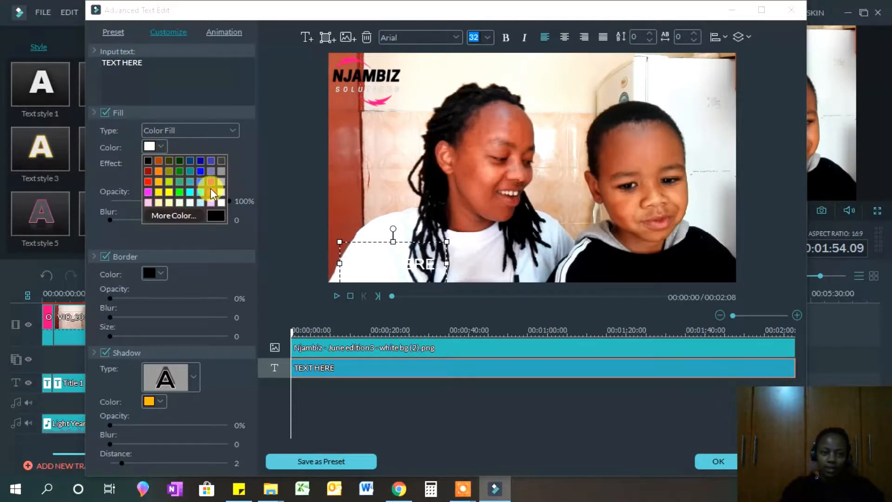
pyautogui.click(211, 188)
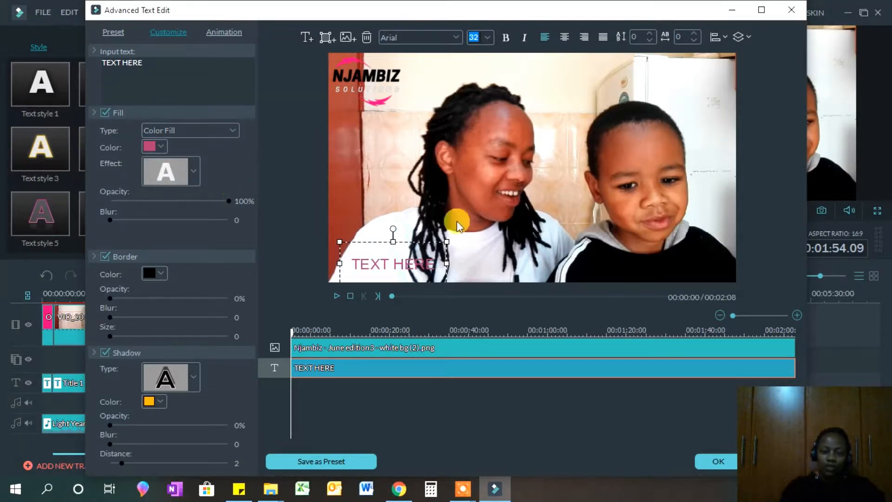
# Add a rectangle shape, make it flatter and wider, and place it over the TEXT HERE text in the frame's lower-left corner.
pyautogui.click(327, 38)
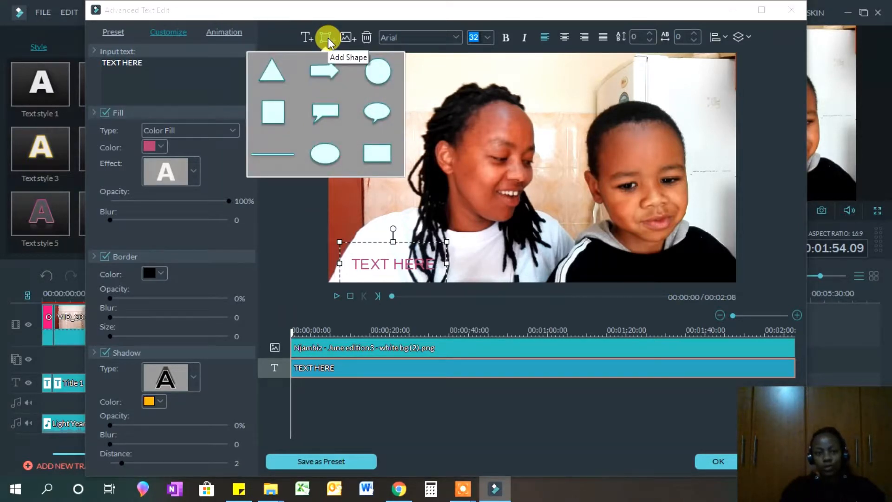
pyautogui.click(378, 157)
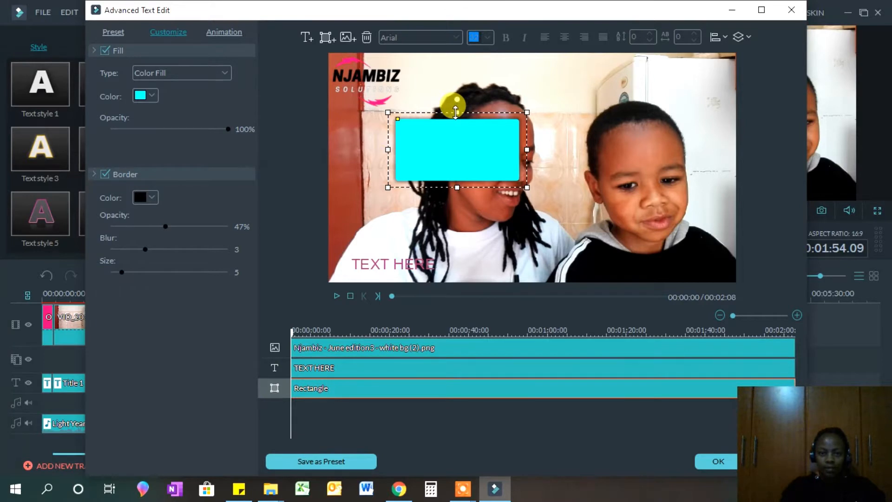
pyautogui.moveTo(456, 110); pyautogui.dragTo(457, 134)
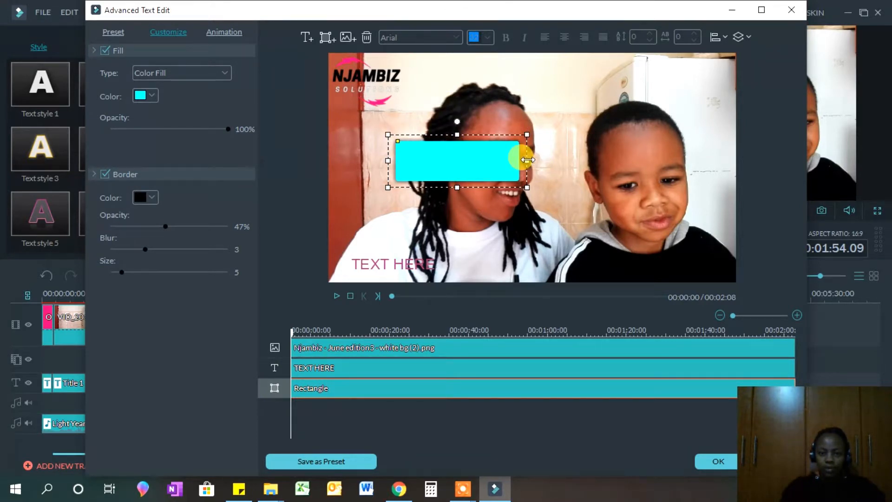
pyautogui.moveTo(527, 160); pyautogui.dragTo(548, 159)
pyautogui.moveTo(491, 140); pyautogui.dragTo(428, 234)
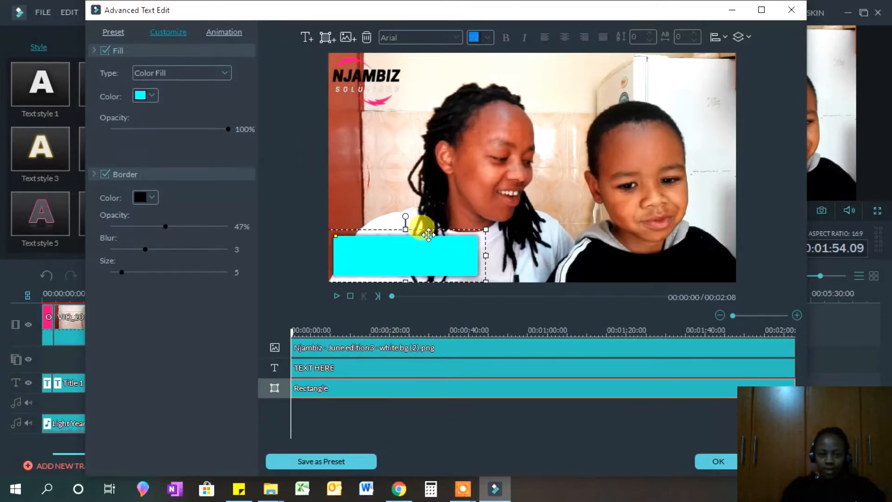
pyautogui.click(552, 171)
pyautogui.click(449, 264)
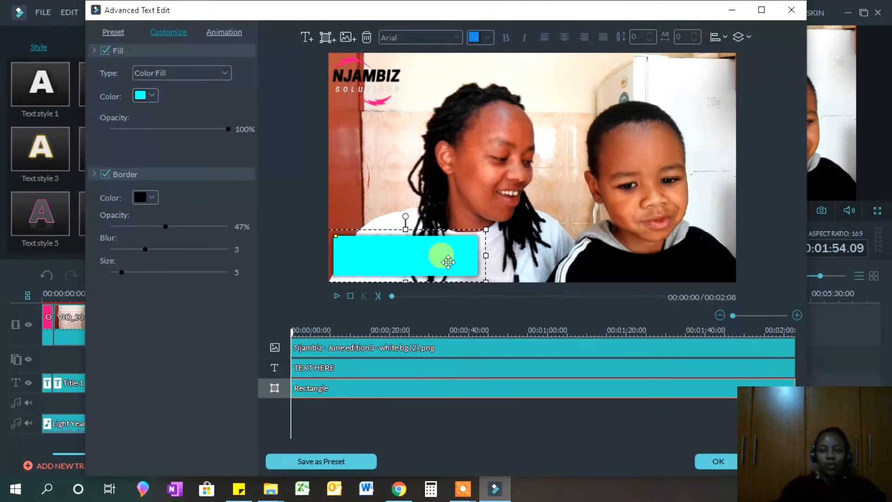
# Send the rectangle to the back and center the TEXT HERE text on it.
pyautogui.click(738, 38)
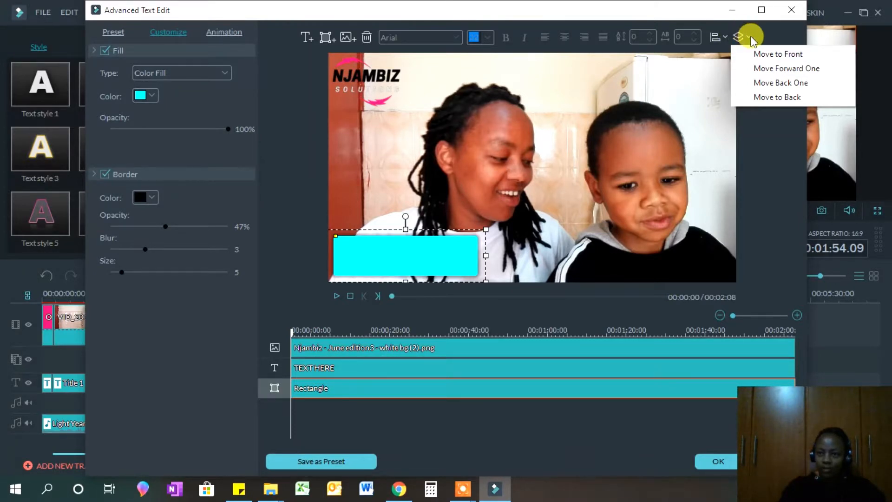
pyautogui.click(772, 97)
pyautogui.click(397, 261)
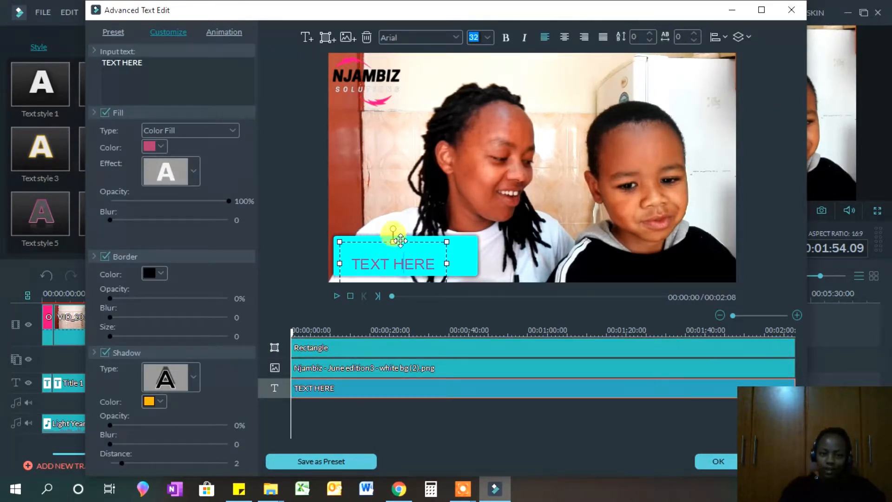
pyautogui.moveTo(400, 240); pyautogui.dragTo(409, 233)
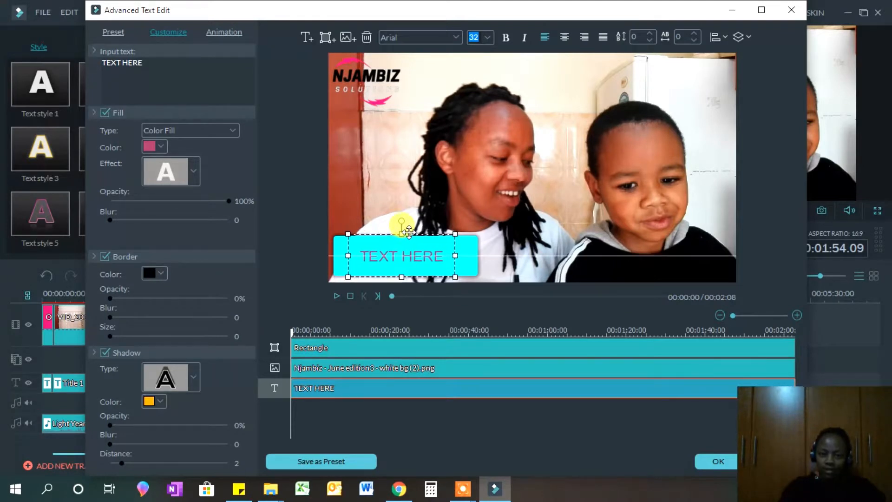
# Fill the rectangle with white at 98% opacity and accept the title edits.
pyautogui.click(473, 256)
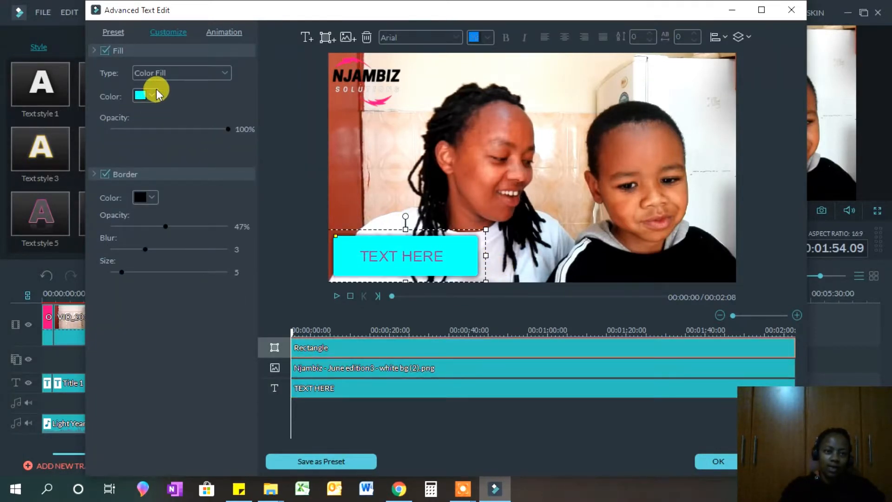
pyautogui.click(156, 93)
pyautogui.click(211, 150)
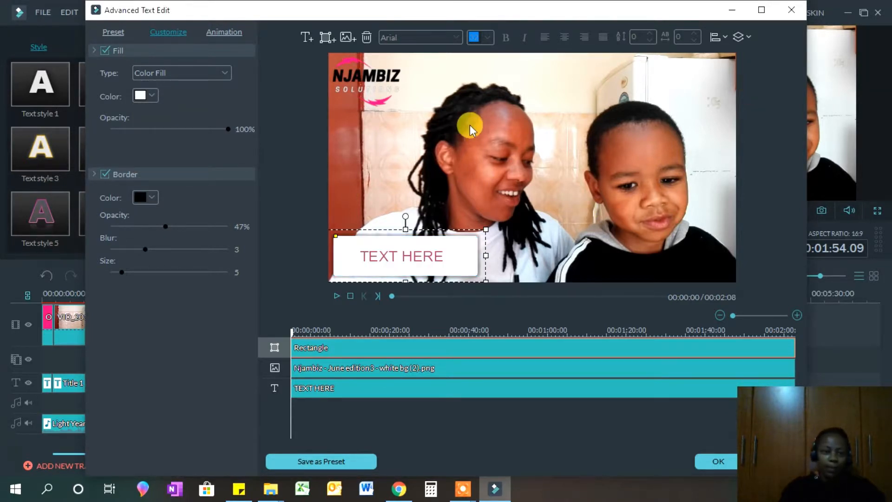
pyautogui.click(169, 127)
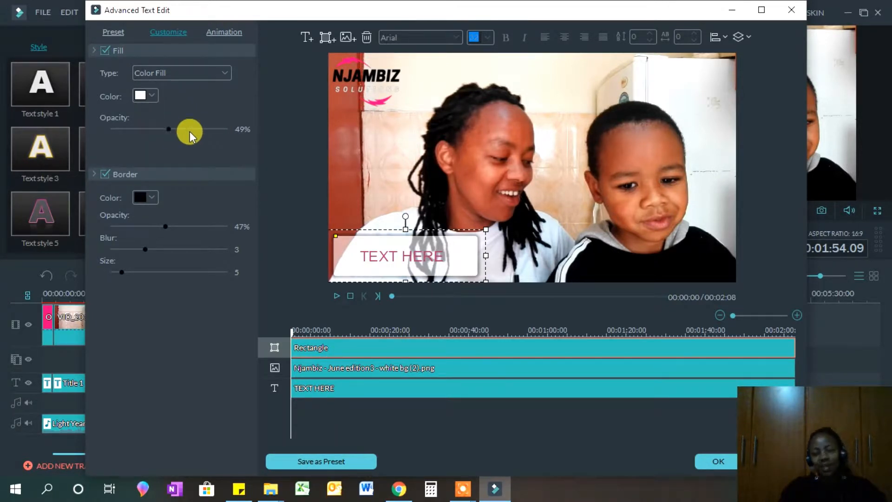
pyautogui.click(149, 127)
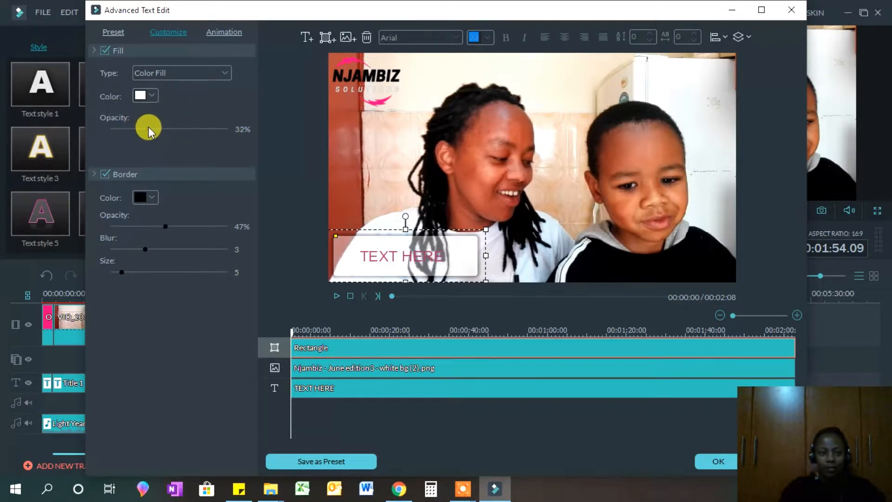
pyautogui.click(227, 126)
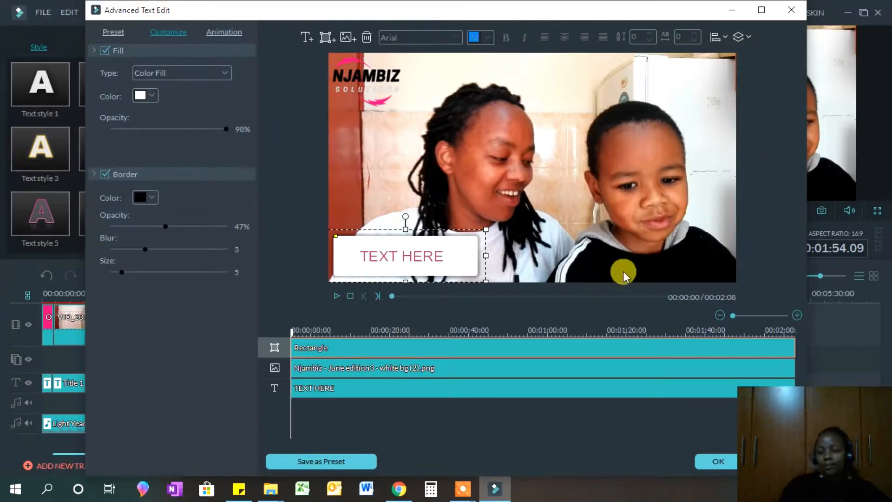
pyautogui.click(714, 463)
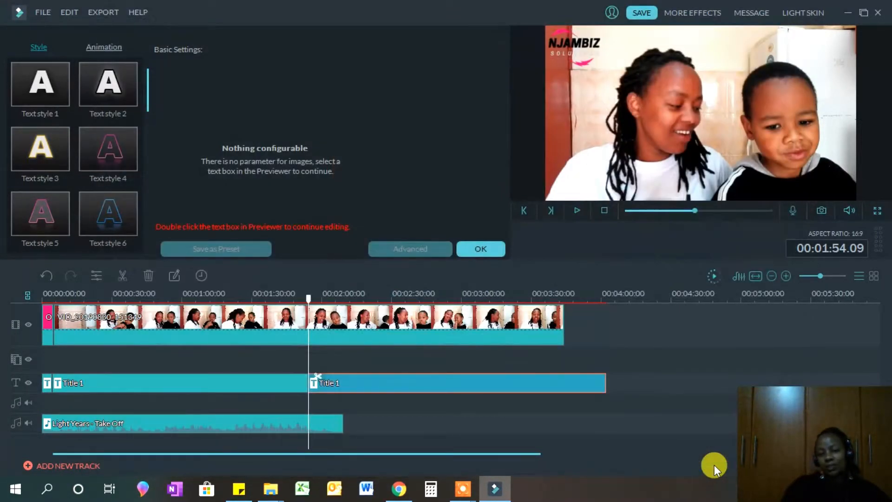
pyautogui.click(490, 250)
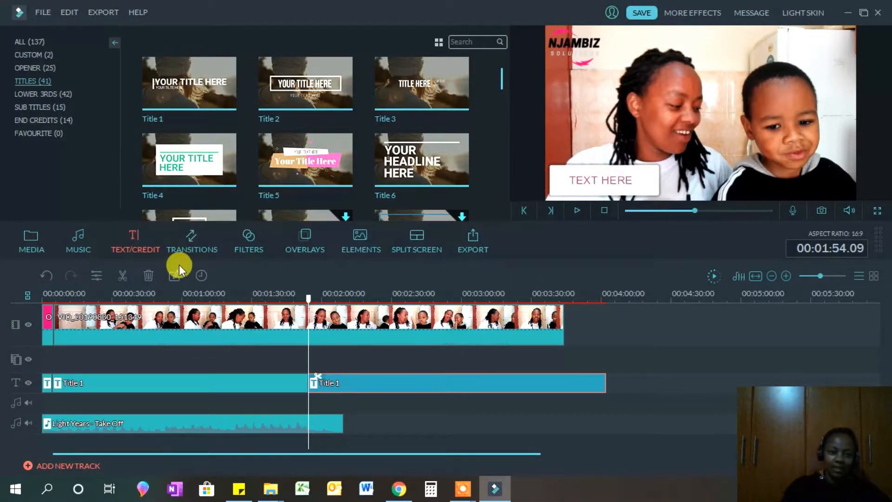
# Show the transitions library and split the main video clip at 00:01:15.03.
pyautogui.click(199, 242)
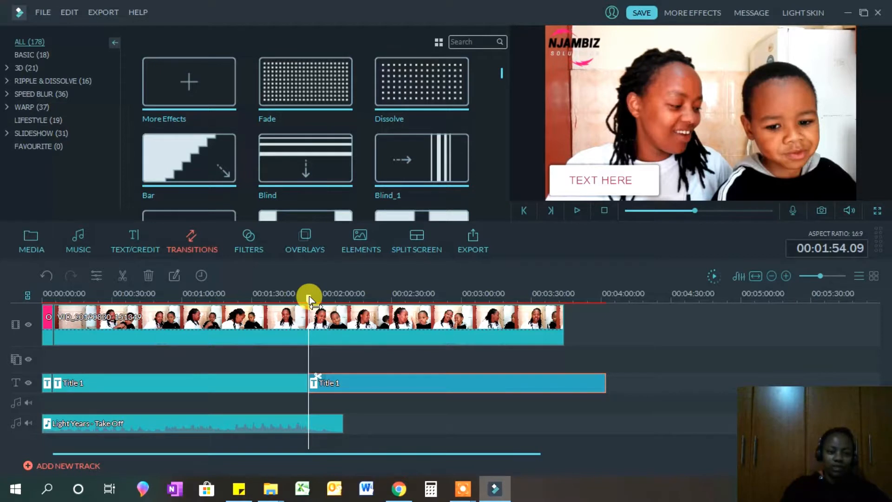
pyautogui.moveTo(309, 298); pyautogui.dragTo(217, 298)
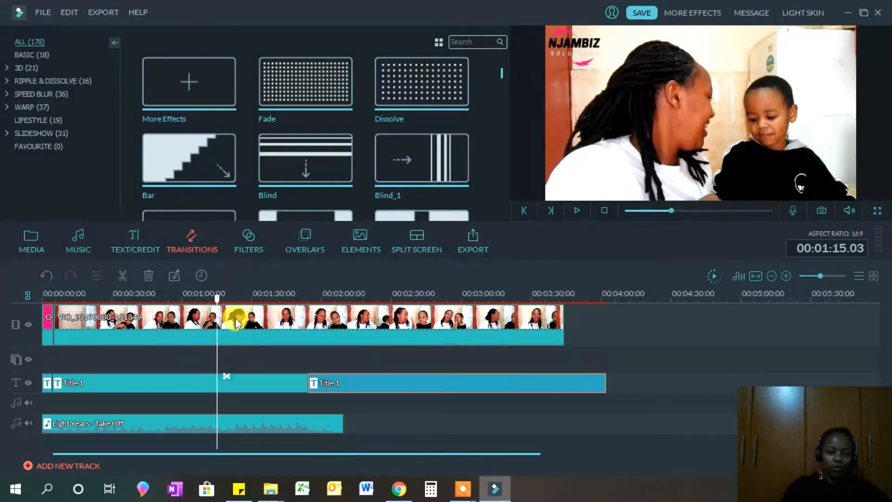
pyautogui.click(264, 328)
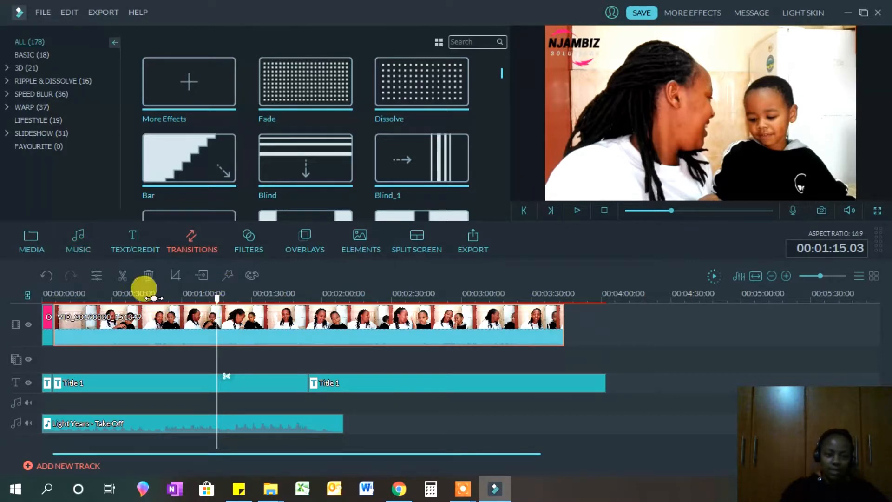
pyautogui.click(123, 276)
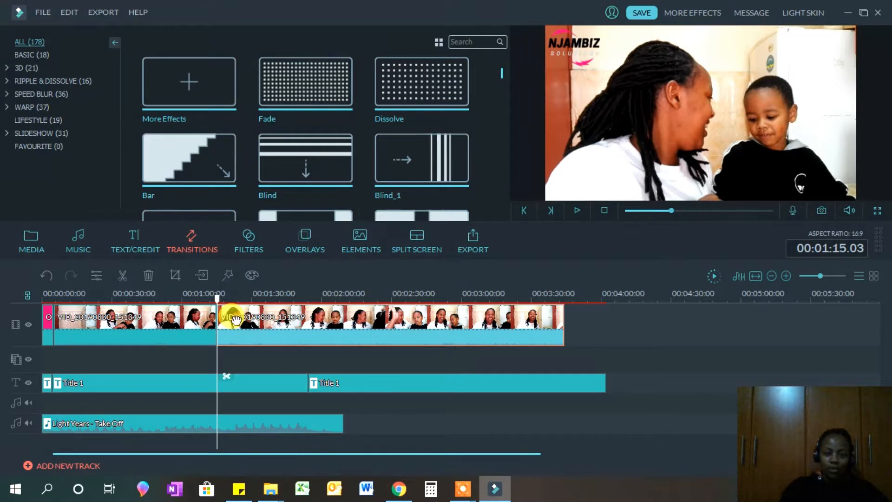
# Split the video clip again at 00:01:18.04 and delete the short segment between the two cuts.
pyautogui.click(578, 211)
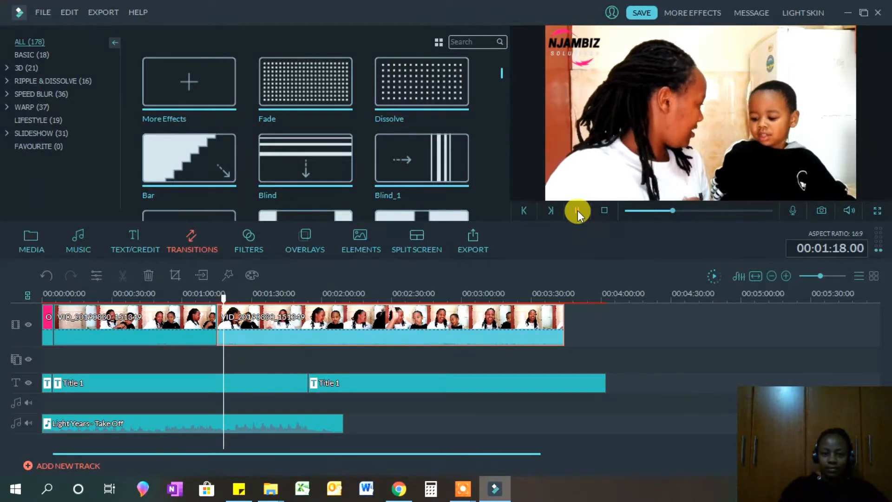
pyautogui.click(578, 210)
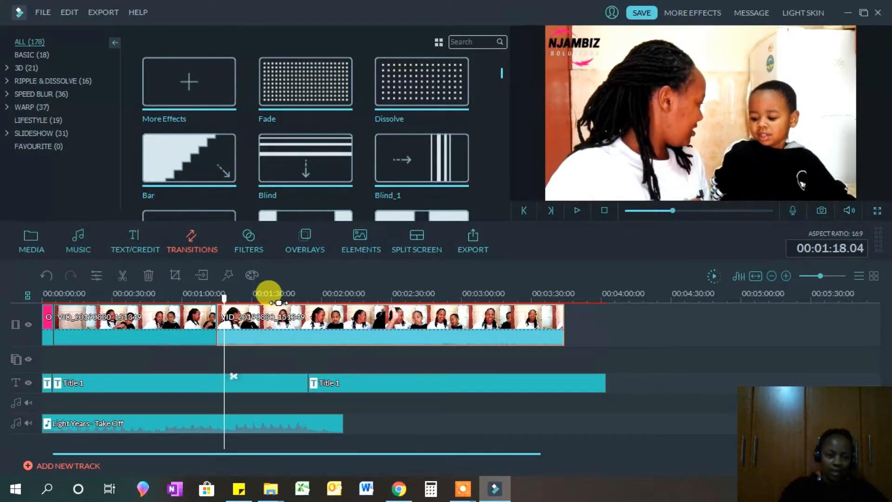
pyautogui.click(121, 274)
pyautogui.click(220, 329)
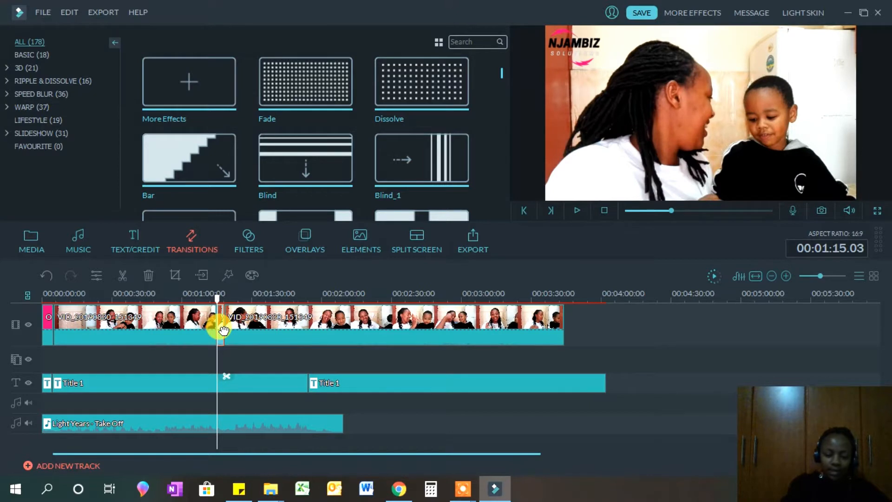
pyautogui.press('Delete')
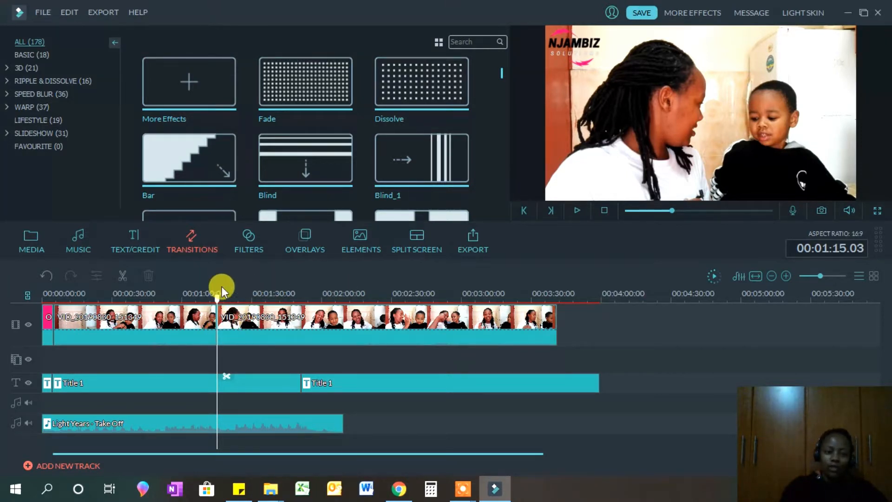
# Play the video from 00:01:13.18 across the cut to check the jump between the clips.
pyautogui.moveTo(218, 302); pyautogui.dragTo(214, 301)
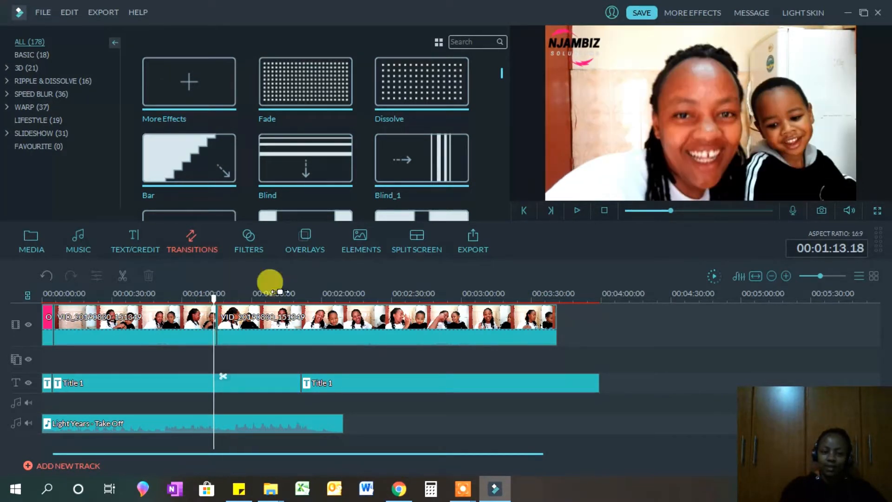
pyautogui.click(577, 211)
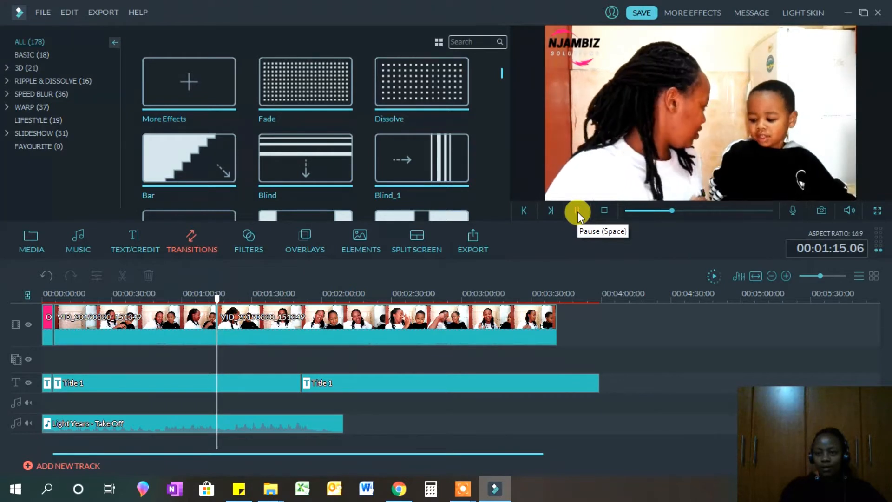
pyautogui.click(578, 211)
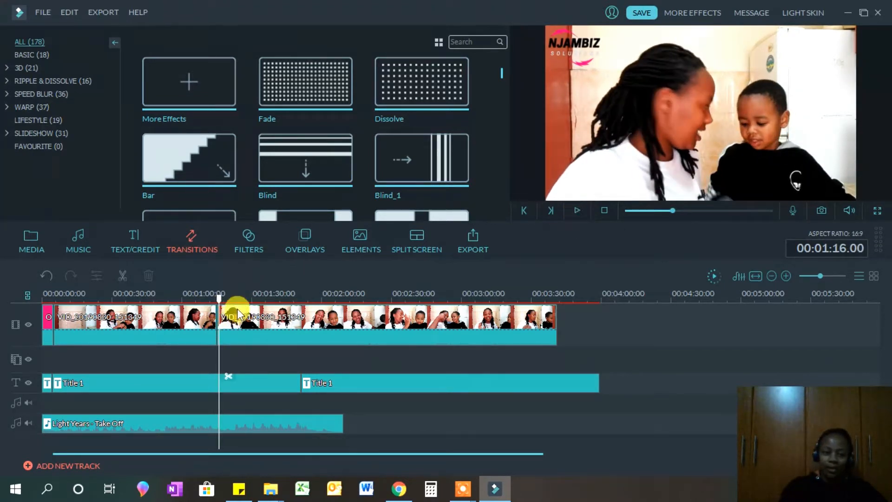
# Apply the Fade transition at the cut between the two video clips and preview it.
pyautogui.moveTo(218, 304); pyautogui.dragTo(216, 303)
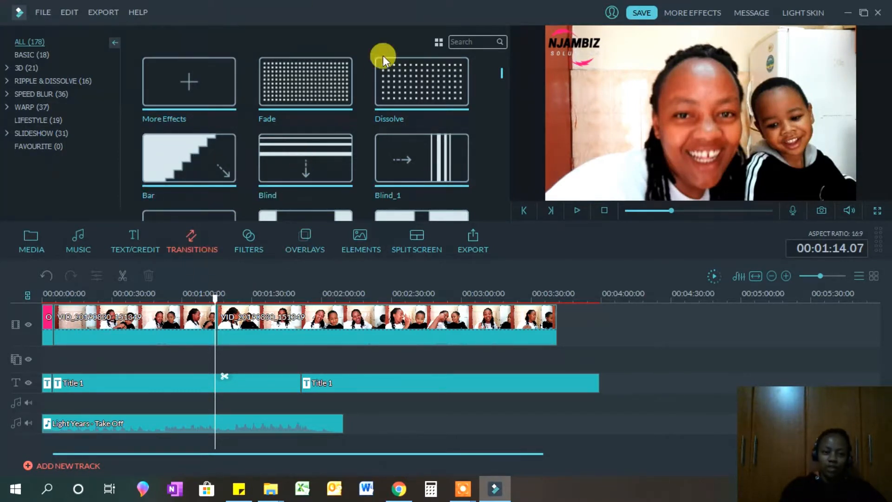
pyautogui.click(303, 84)
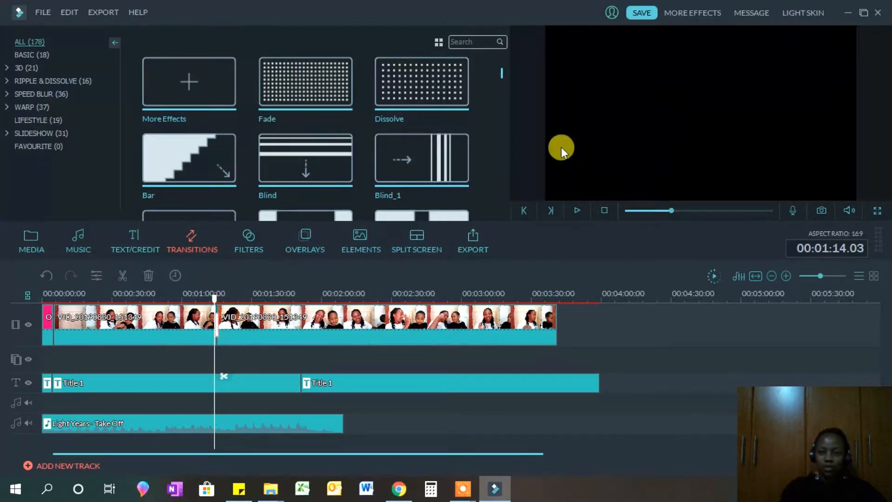
pyautogui.click(576, 210)
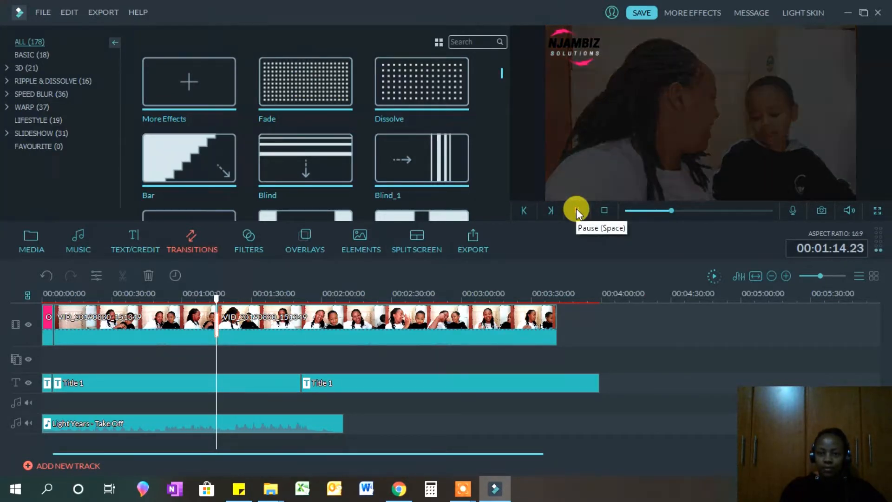
pyautogui.click(576, 210)
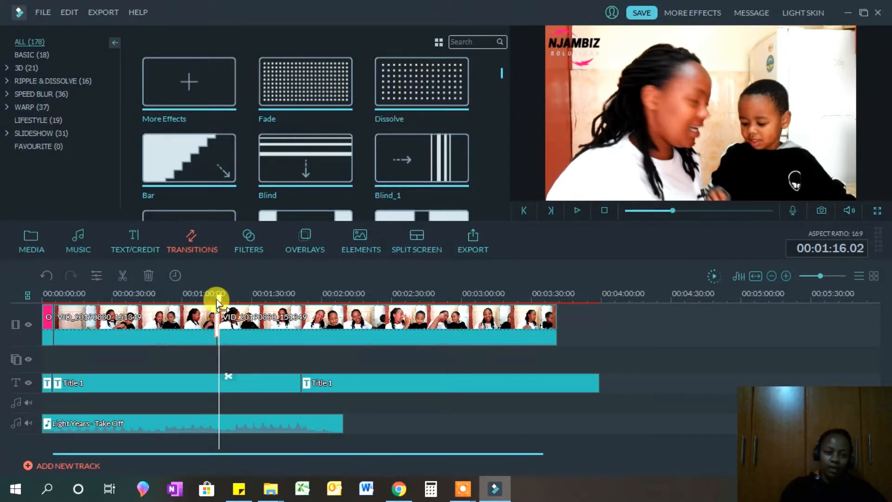
# Replace the transition at the cut with Dissolve and preview it from 00:01:14.07.
pyautogui.moveTo(219, 301); pyautogui.dragTo(215, 297)
pyautogui.moveTo(434, 96)
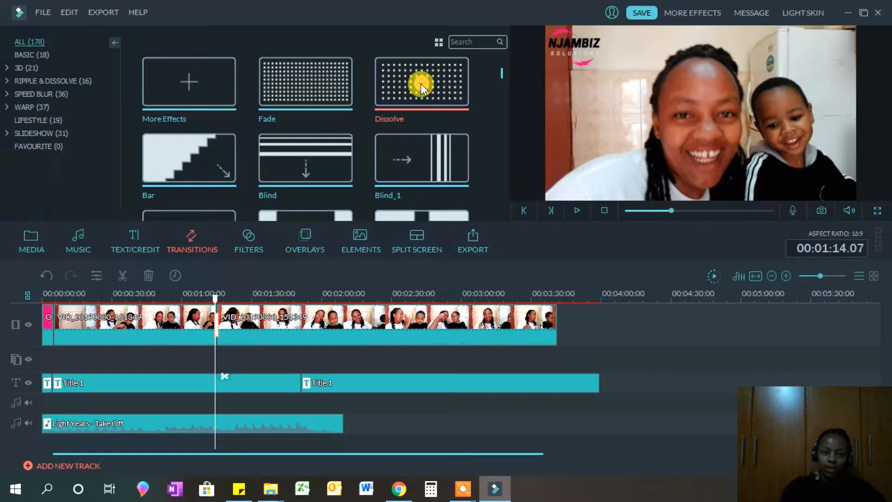
pyautogui.click(577, 210)
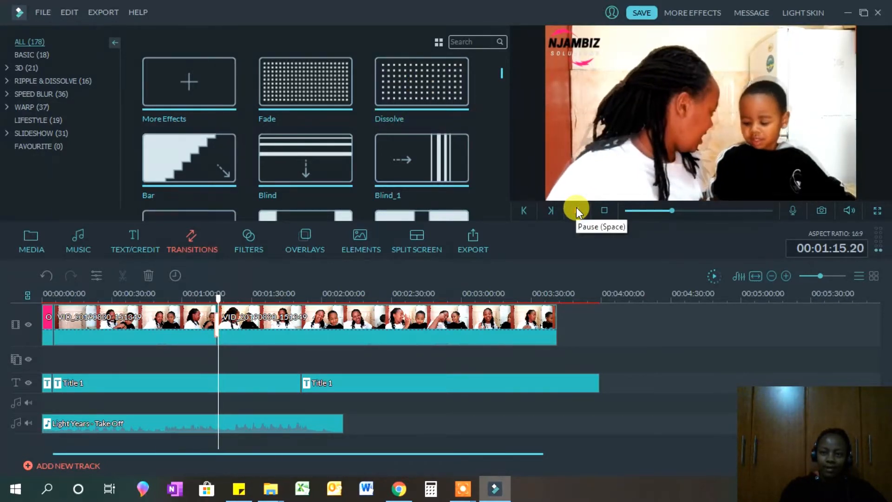
pyautogui.click(576, 211)
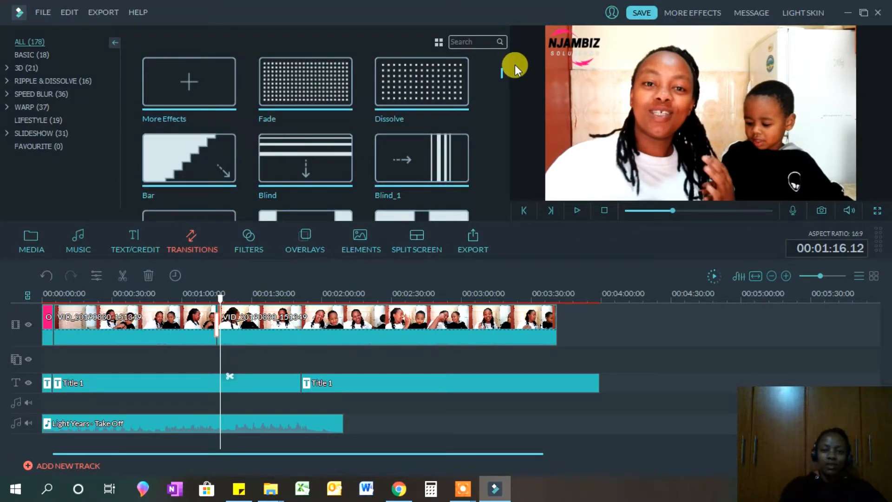
pyautogui.scroll(-8, 502, 71)
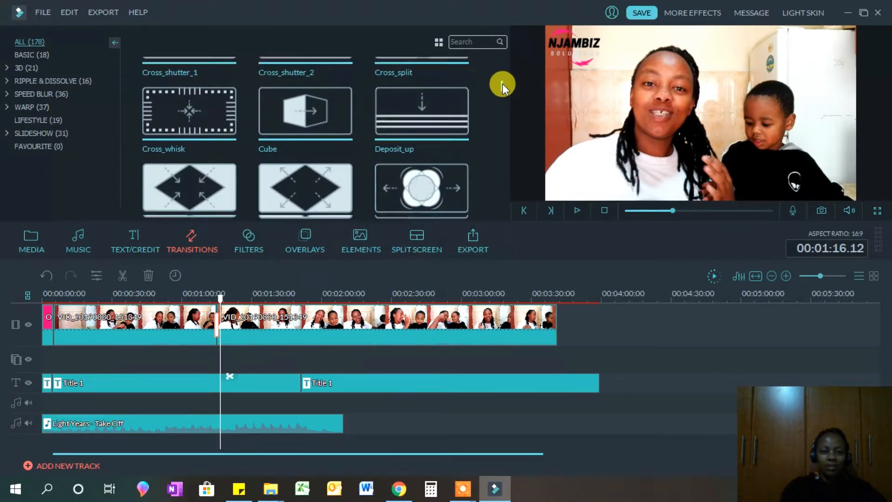
pyautogui.scroll(-15, 503, 83)
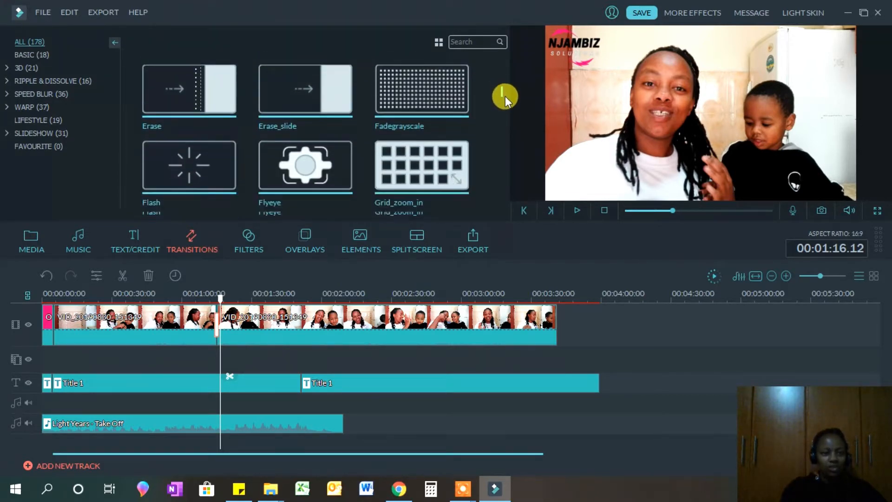
pyautogui.scroll(-15, 506, 107)
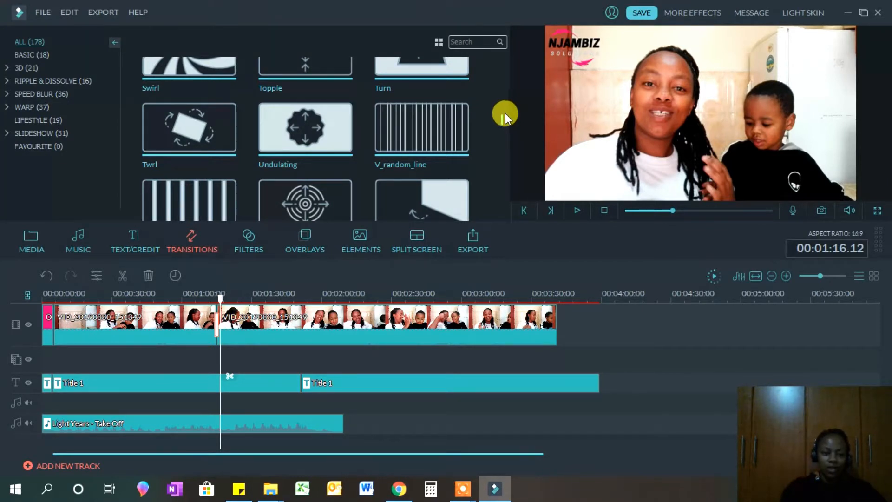
# Preview the BW_Noise, Rise and Aegean filters from the filter library on the video.
pyautogui.click(253, 247)
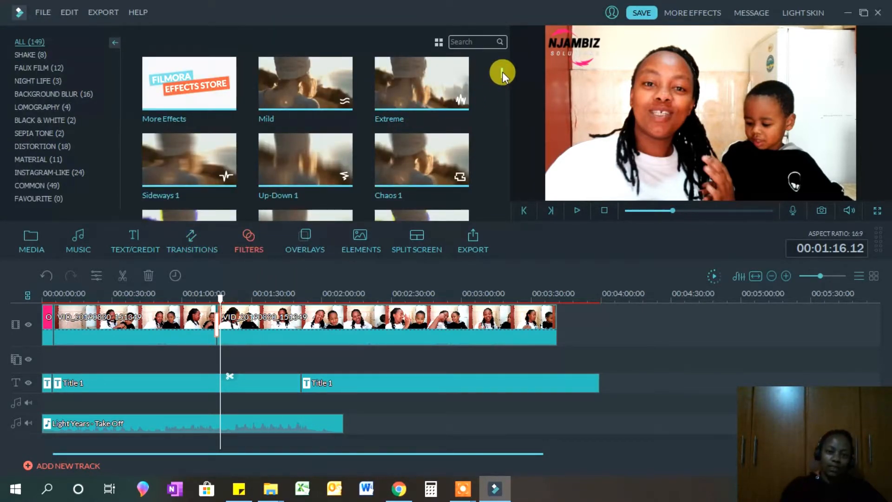
pyautogui.scroll(-6, 502, 72)
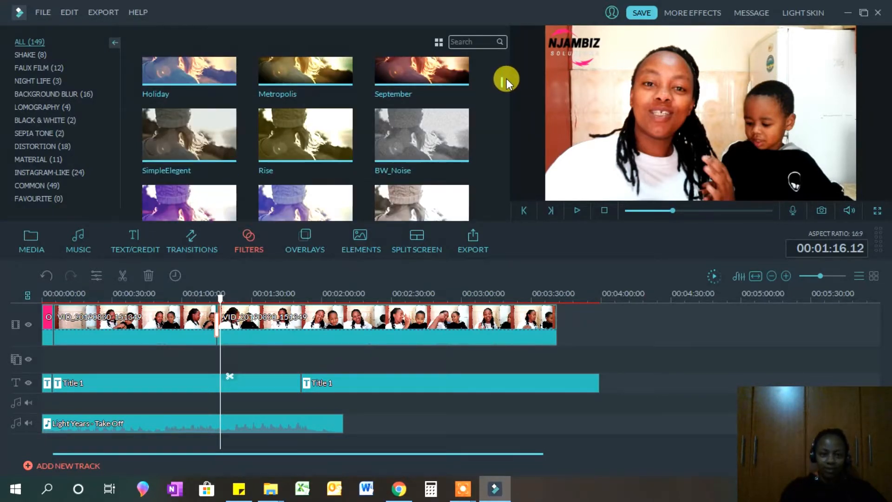
pyautogui.click(434, 151)
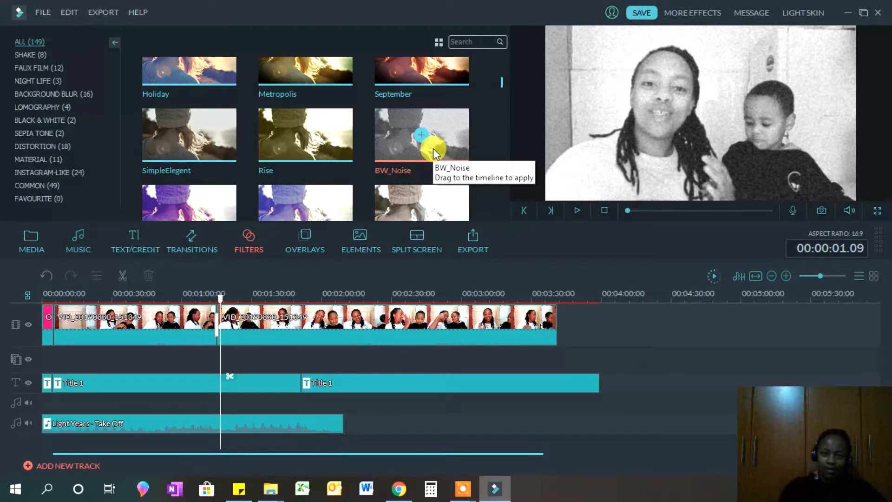
pyautogui.click(314, 152)
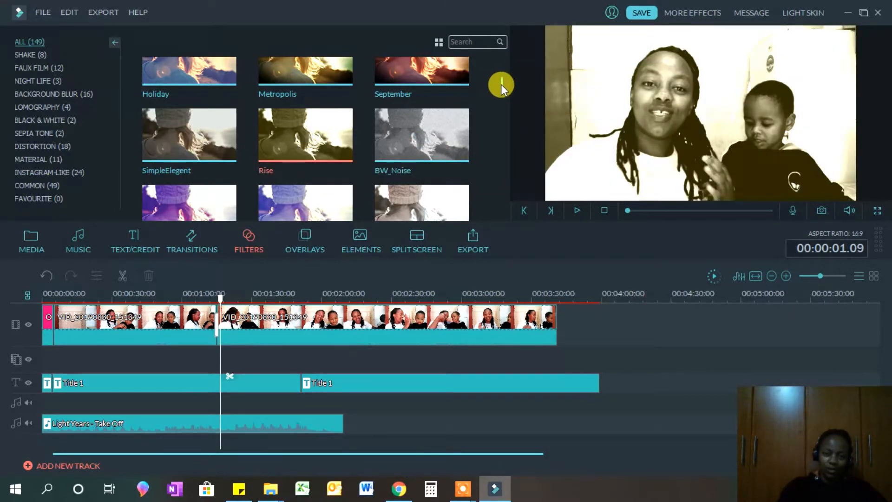
pyautogui.scroll(-5, 502, 90)
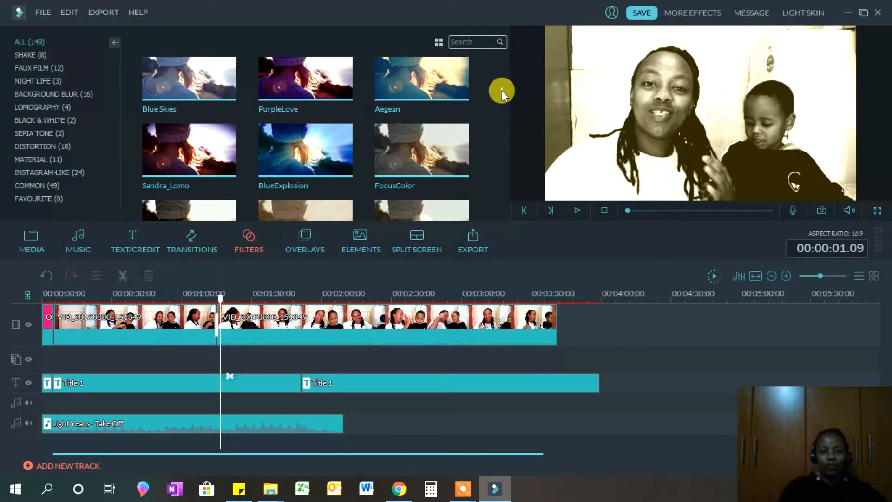
pyautogui.click(415, 90)
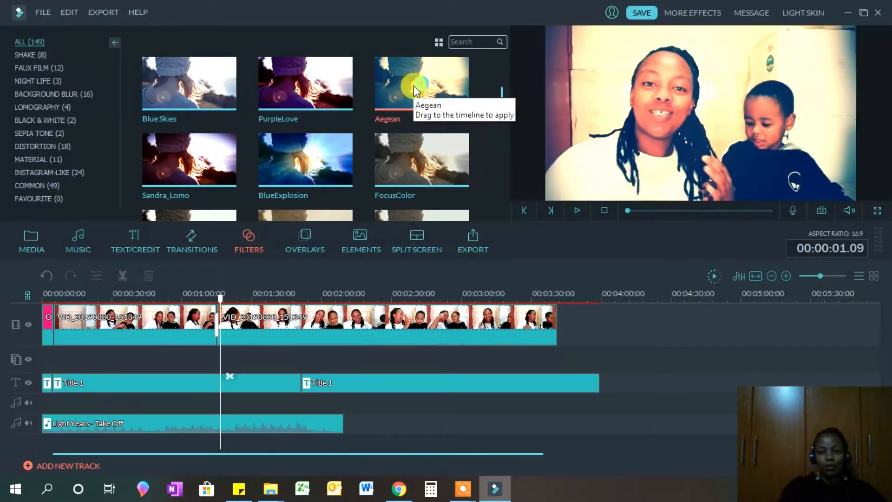
# Add the Aqua 1 overlay to the project at 00:01:16.12 and play the video to check it.
pyautogui.click(308, 251)
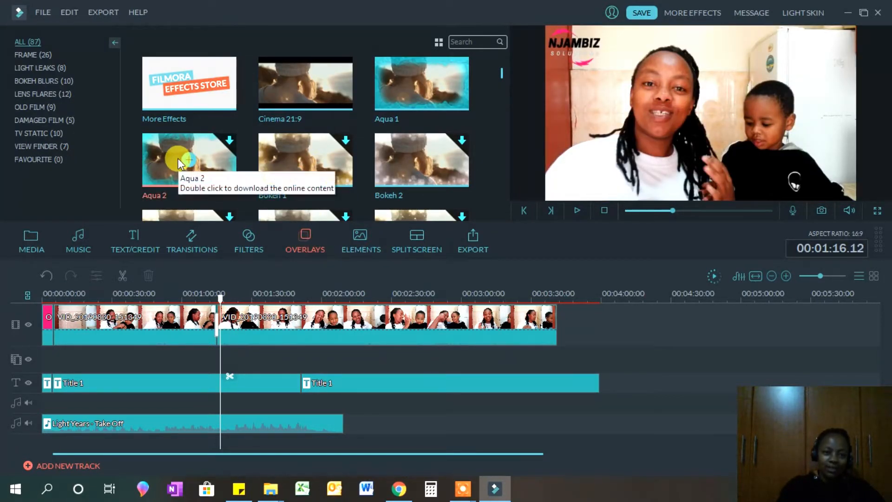
pyautogui.click(420, 86)
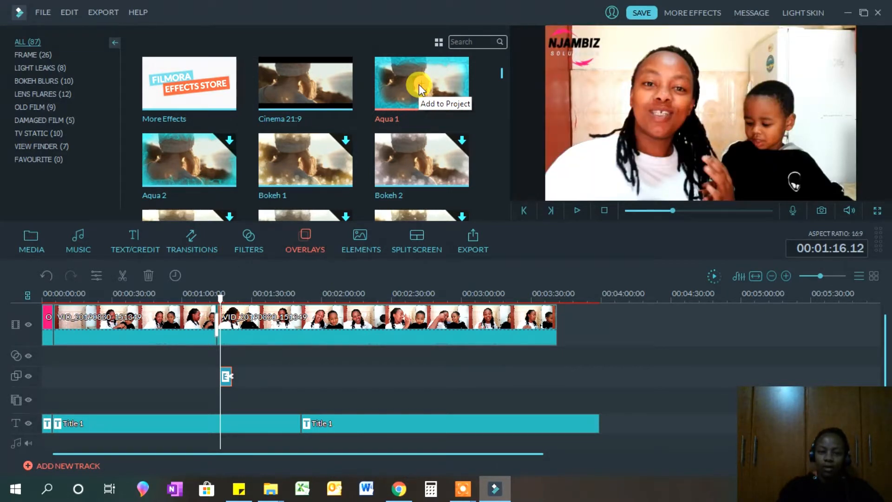
pyautogui.click(575, 211)
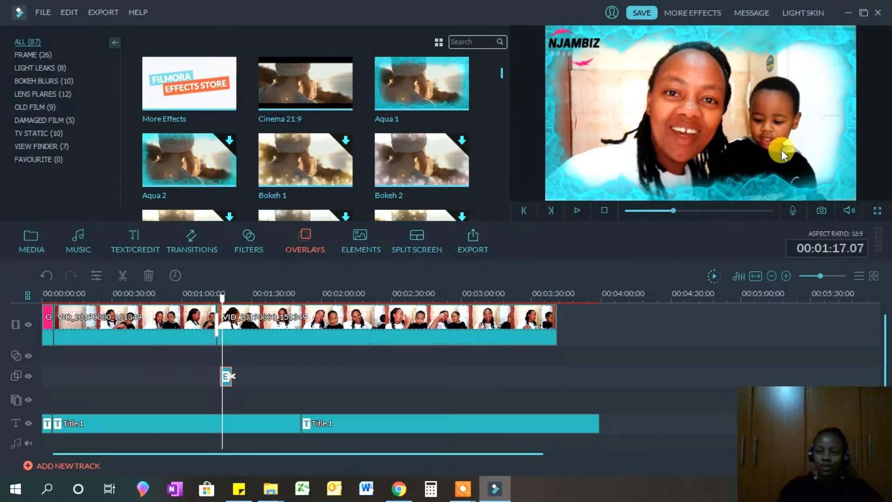
# Move the Aqua 1 overlay to start at the cut between the video clips and set its Alpha to 98.
pyautogui.moveTo(228, 386); pyautogui.dragTo(223, 379)
pyautogui.doubleClick(223, 376)
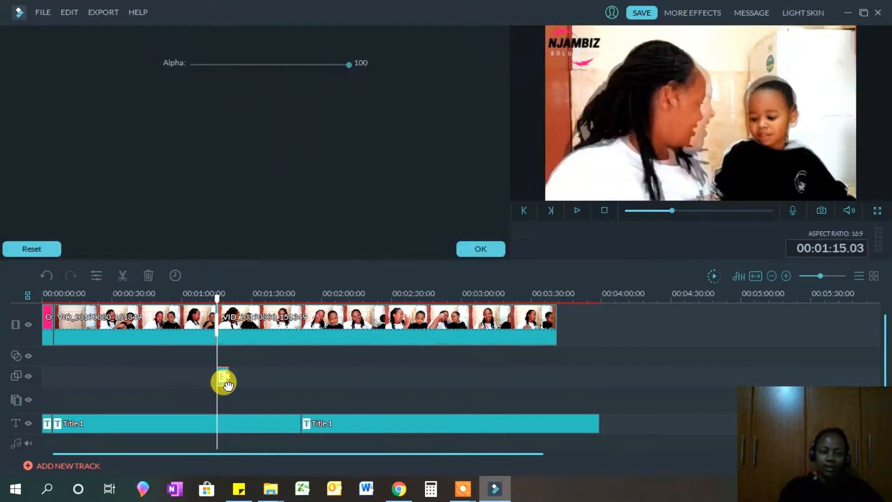
pyautogui.click(264, 64)
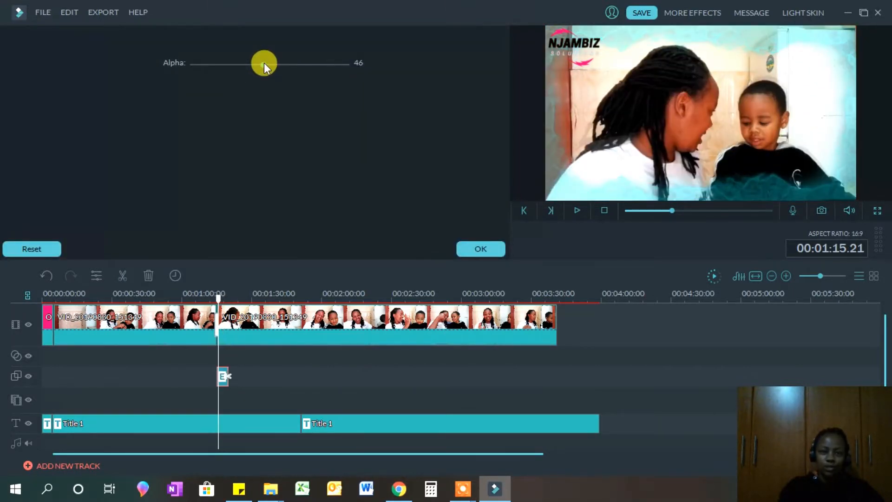
pyautogui.click(250, 64)
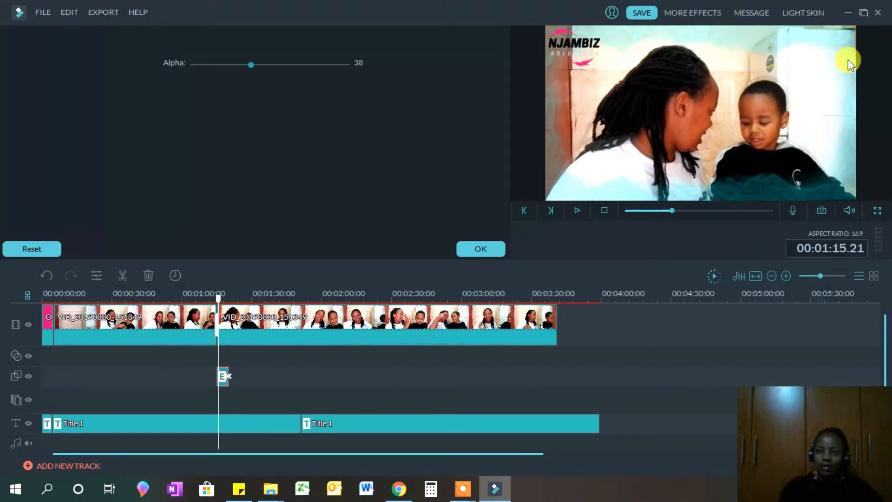
pyautogui.click(213, 66)
pyautogui.click(311, 65)
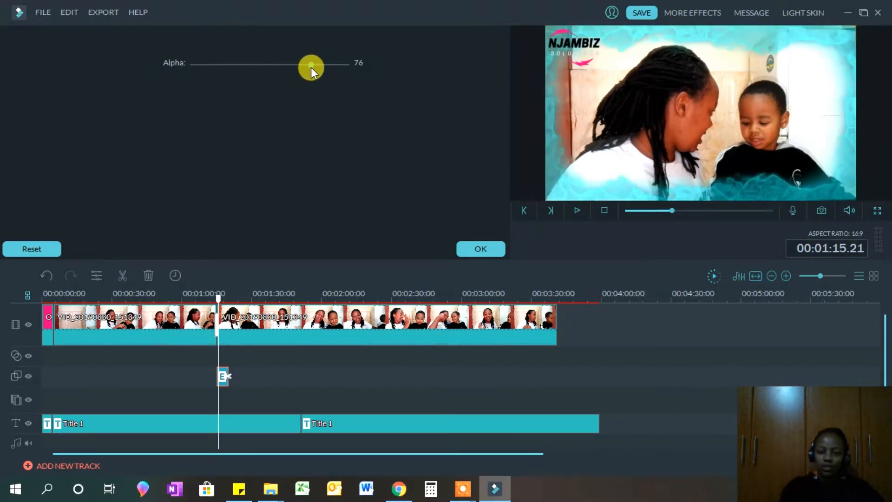
pyautogui.click(346, 64)
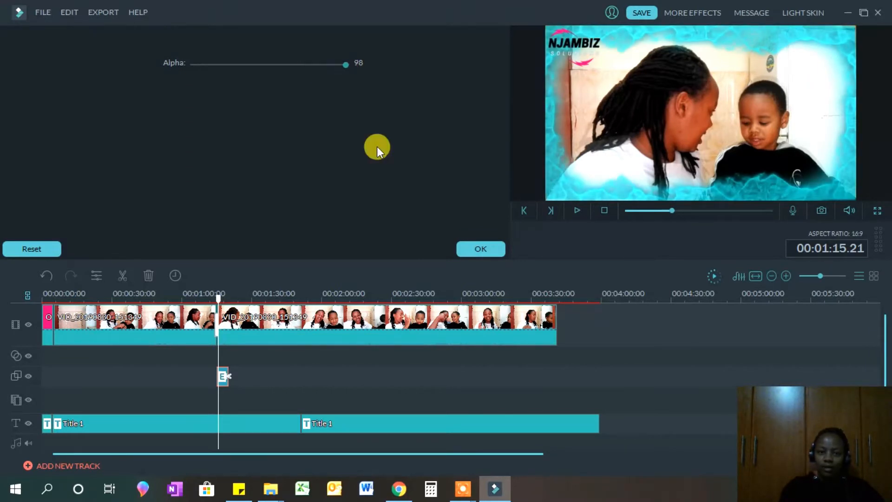
pyautogui.click(475, 246)
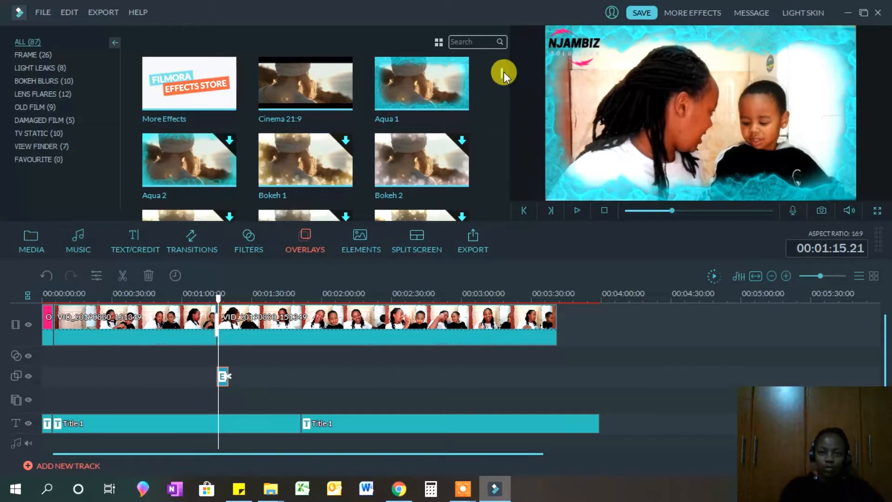
# Look through more of the overlay library and preview the Film 2 overlay.
pyautogui.moveTo(504, 72); pyautogui.dragTo(503, 85)
pyautogui.click(436, 176)
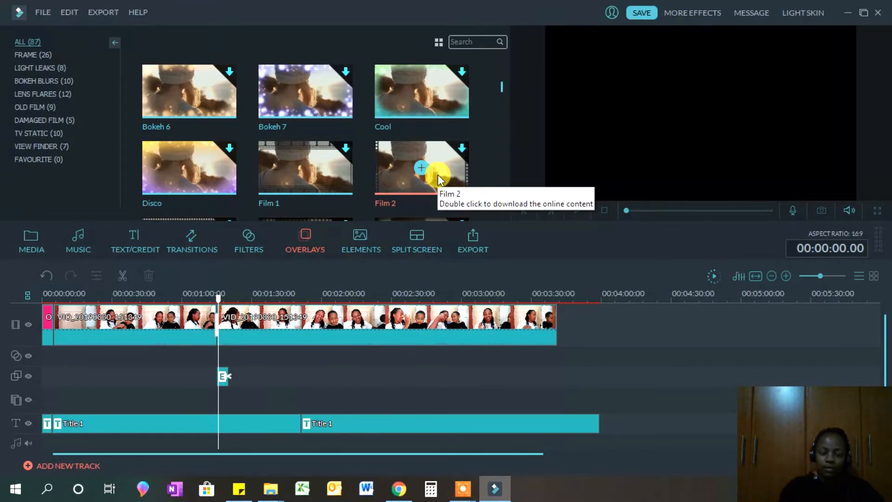
# Add the Element Love 2 heart at 00:01:22.10, shrink it to about half size beside the person's head and preview it.
pyautogui.click(366, 253)
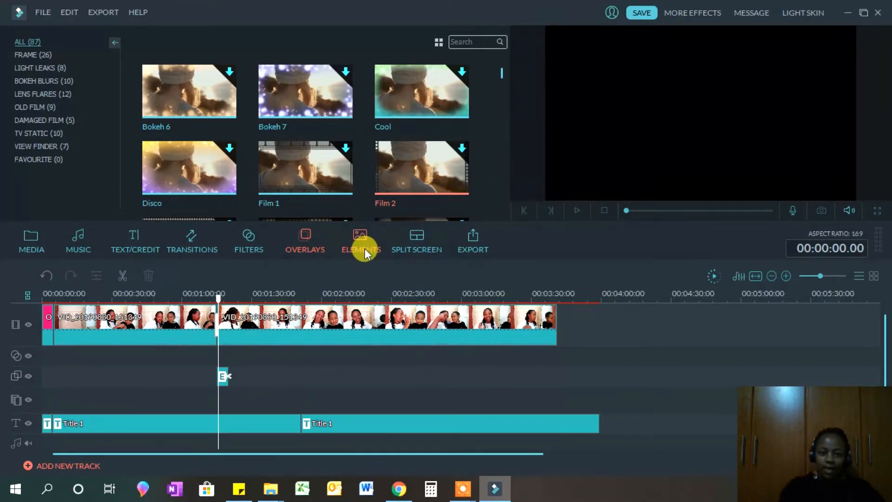
pyautogui.click(290, 317)
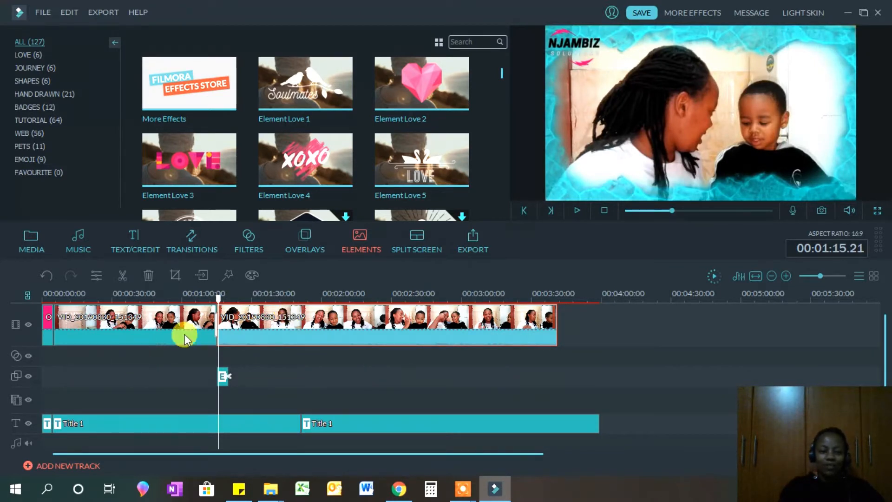
pyautogui.moveTo(222, 303); pyautogui.dragTo(232, 299)
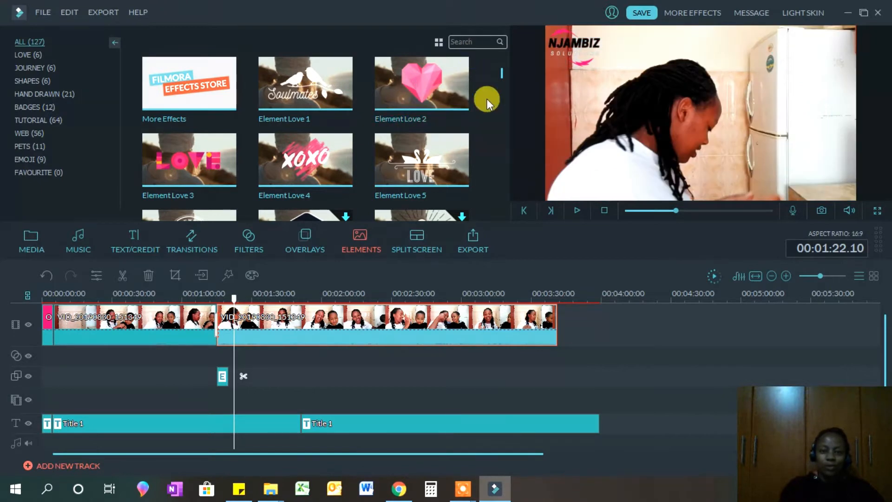
pyautogui.click(420, 82)
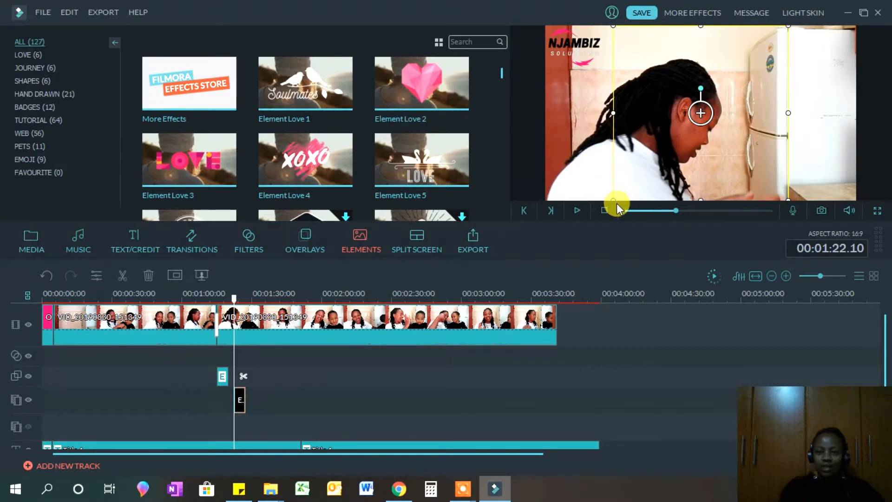
pyautogui.moveTo(614, 202); pyautogui.dragTo(692, 136)
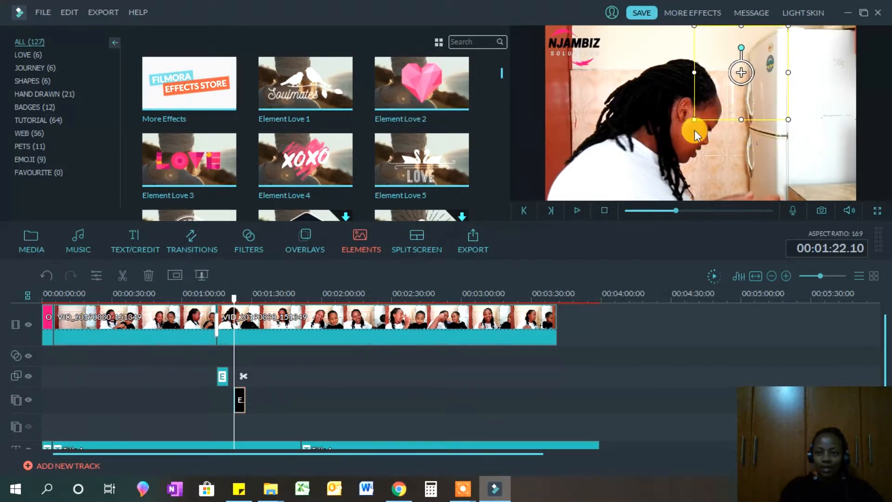
pyautogui.click(578, 210)
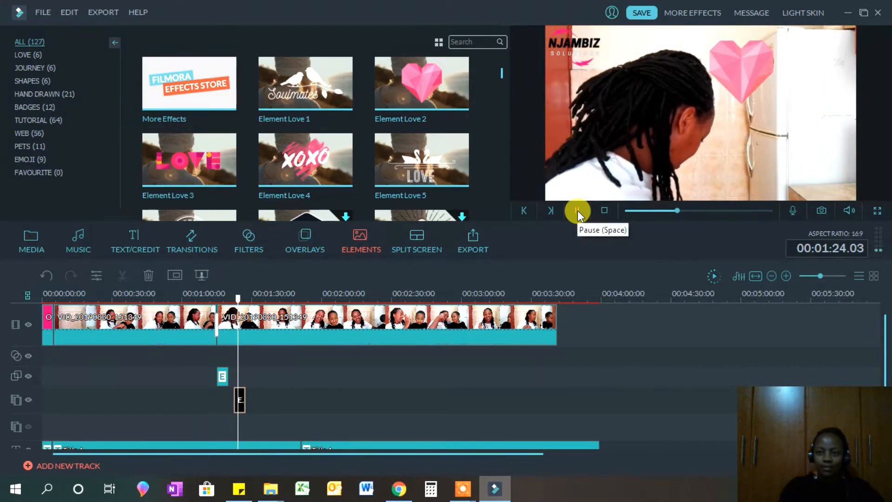
pyautogui.click(578, 210)
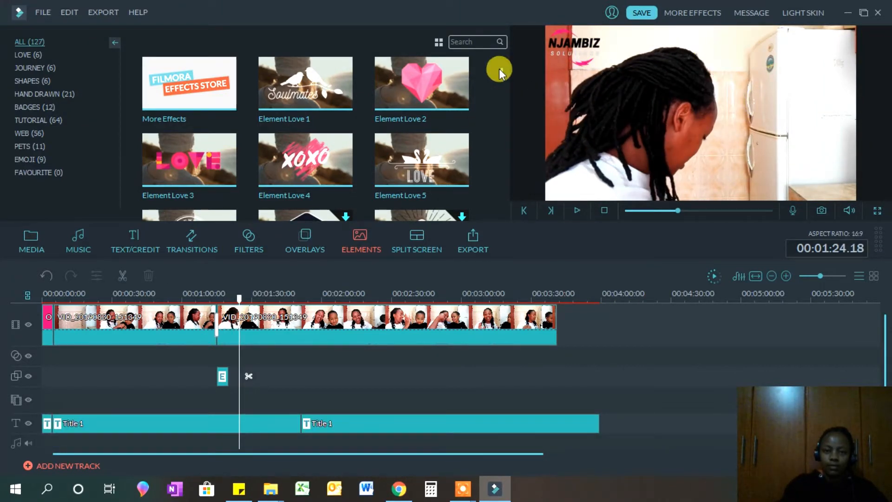
pyautogui.moveTo(501, 72); pyautogui.dragTo(500, 69)
pyautogui.click(425, 82)
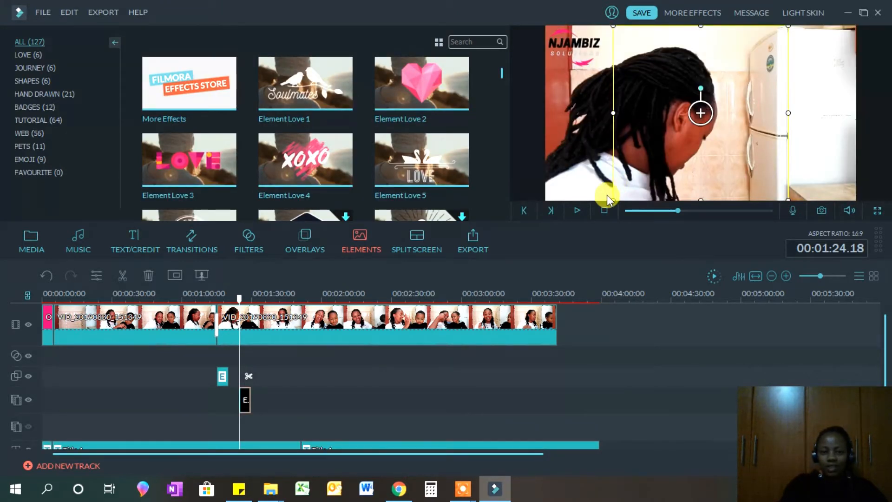
pyautogui.moveTo(610, 198); pyautogui.dragTo(649, 167)
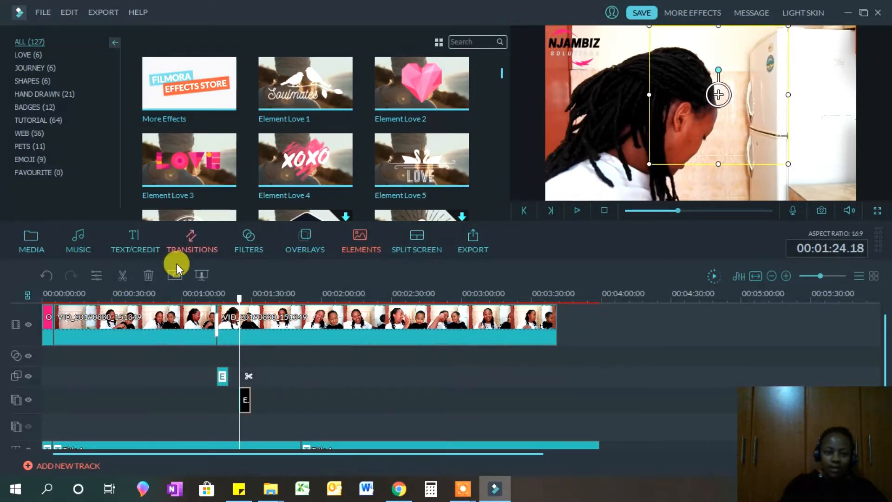
pyautogui.click(148, 276)
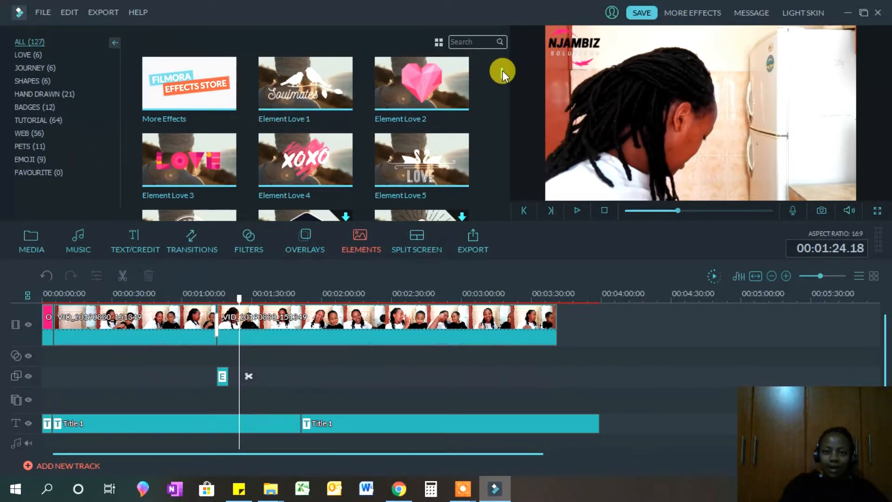
# Find the thumbs-up circle among the web elements and add it to the project at 00:01:24.18.
pyautogui.scroll(-6, 502, 74)
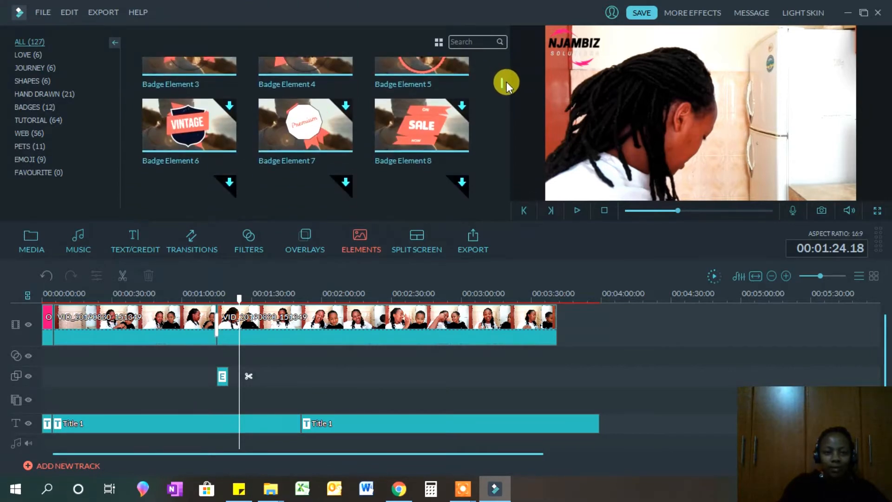
pyautogui.scroll(-6, 507, 84)
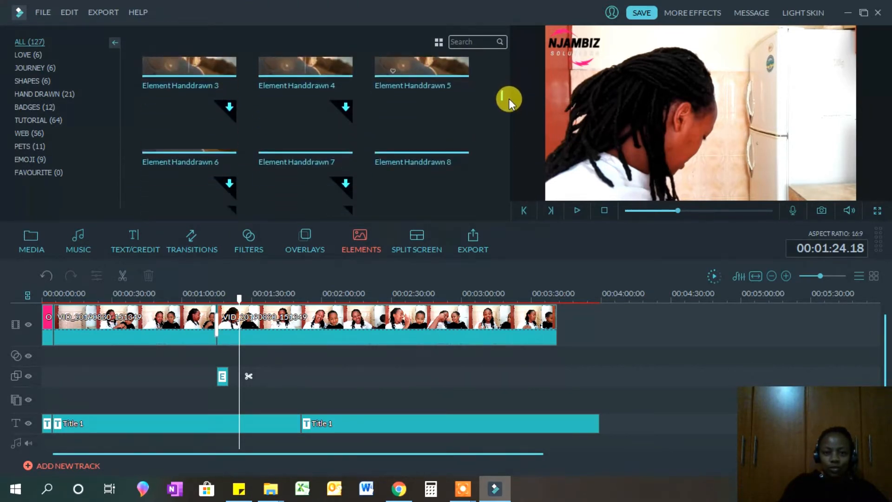
pyautogui.scroll(-6, 508, 107)
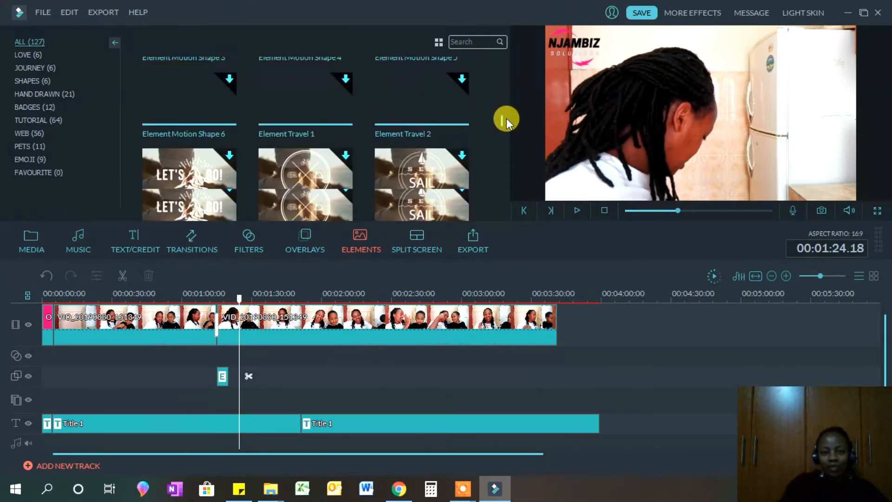
pyautogui.scroll(-6, 507, 121)
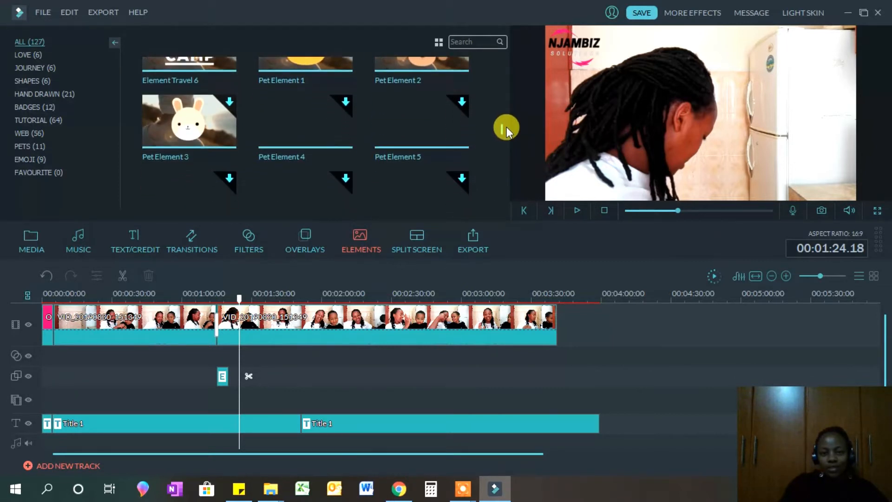
pyautogui.scroll(-6, 506, 128)
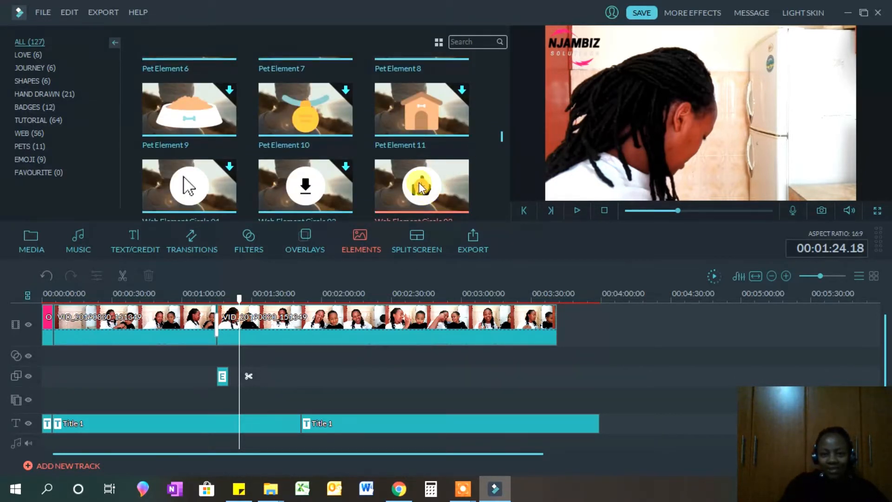
pyautogui.click(421, 188)
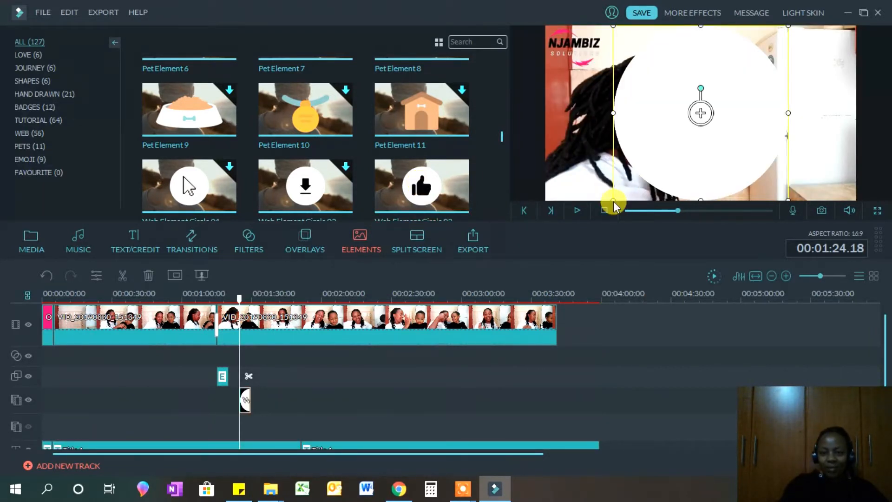
# Shrink the thumbs-up circle to about half size, preview it, and place it in the upper-right corner of the video frame.
pyautogui.moveTo(613, 198); pyautogui.dragTo(647, 143)
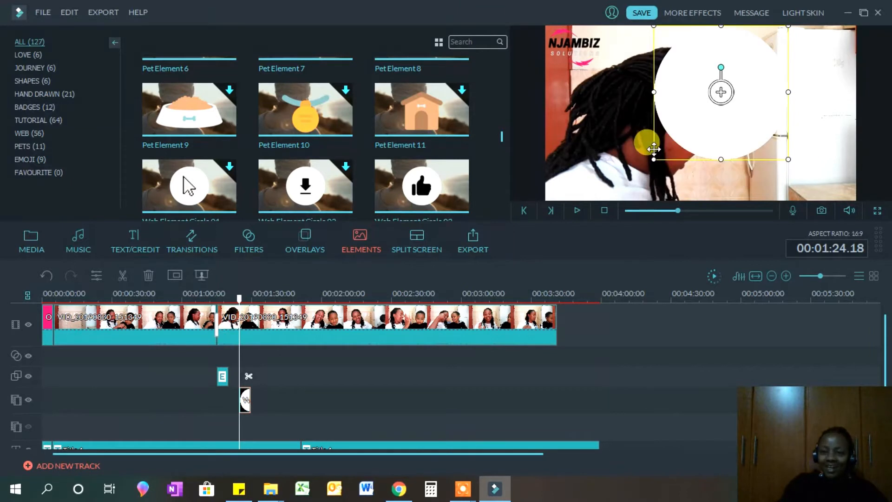
pyautogui.moveTo(711, 95); pyautogui.dragTo(573, 129)
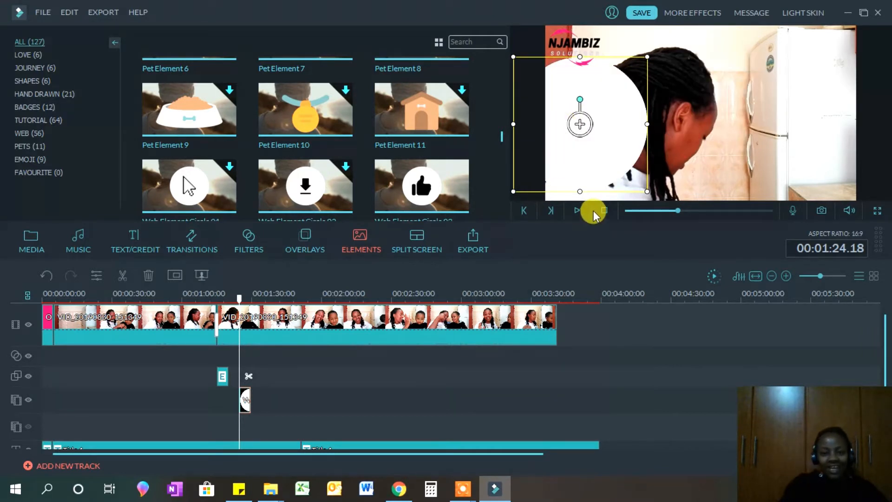
pyautogui.moveTo(658, 144)
pyautogui.mouseDown()
pyautogui.moveTo(669, 121)
pyautogui.moveTo(673, 149)
pyautogui.mouseUp()
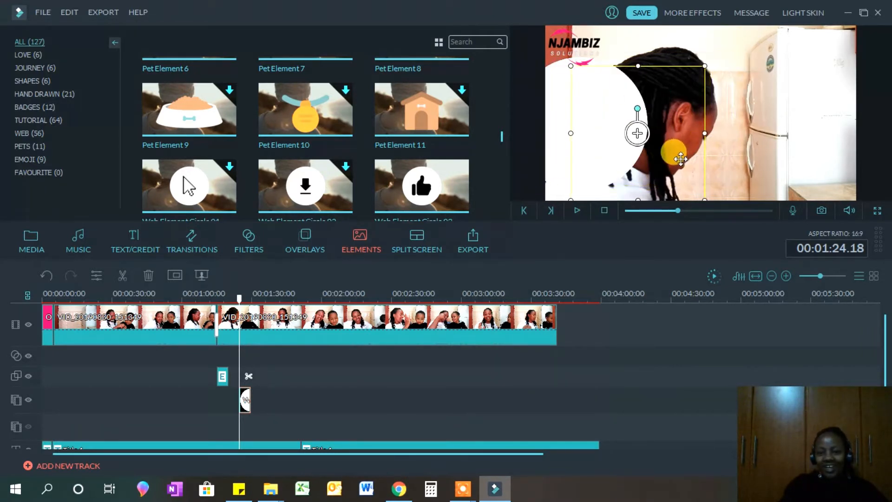
pyautogui.click(578, 210)
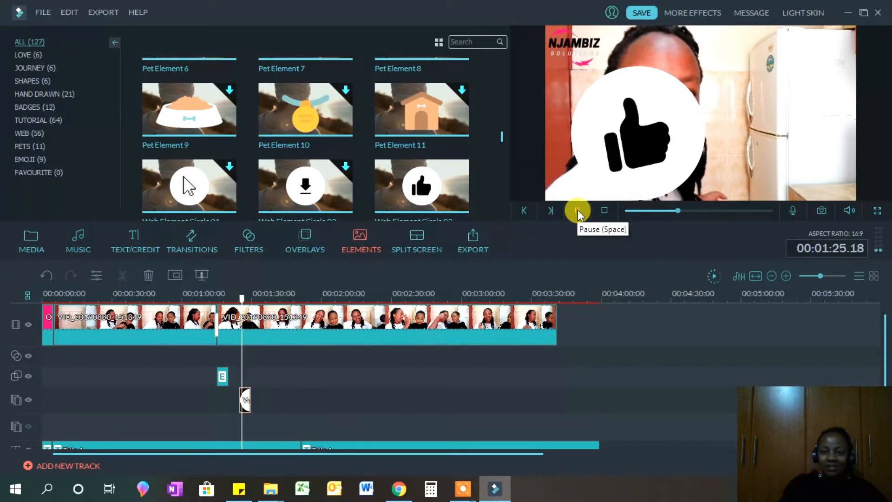
pyautogui.click(578, 210)
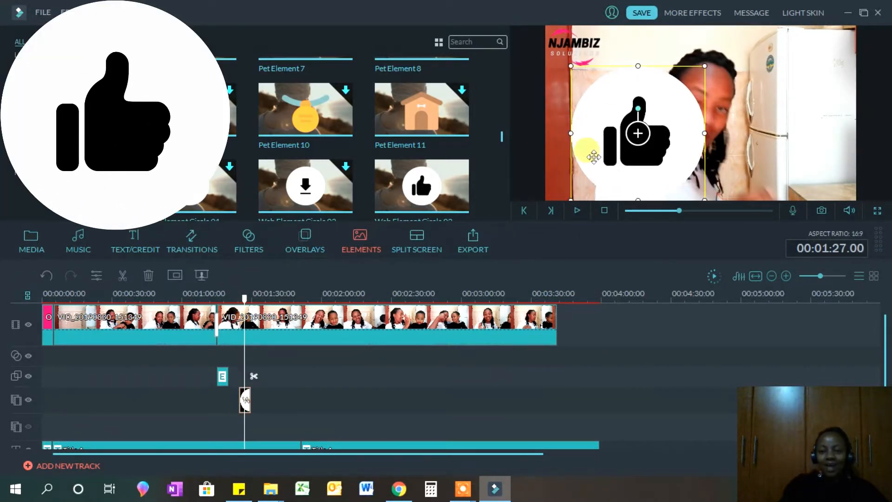
pyautogui.moveTo(567, 63); pyautogui.dragTo(618, 114)
pyautogui.moveTo(661, 184); pyautogui.dragTo(807, 98)
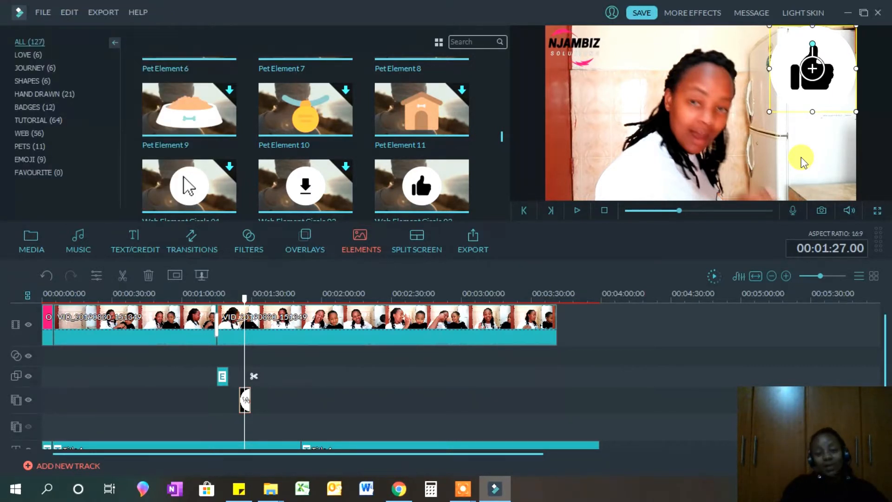
# Insert a two-pane side-by-side split screen at 00:01:15.03 and fill its panes with VID_20190830_151541 and Snapshot_7.
pyautogui.click(417, 251)
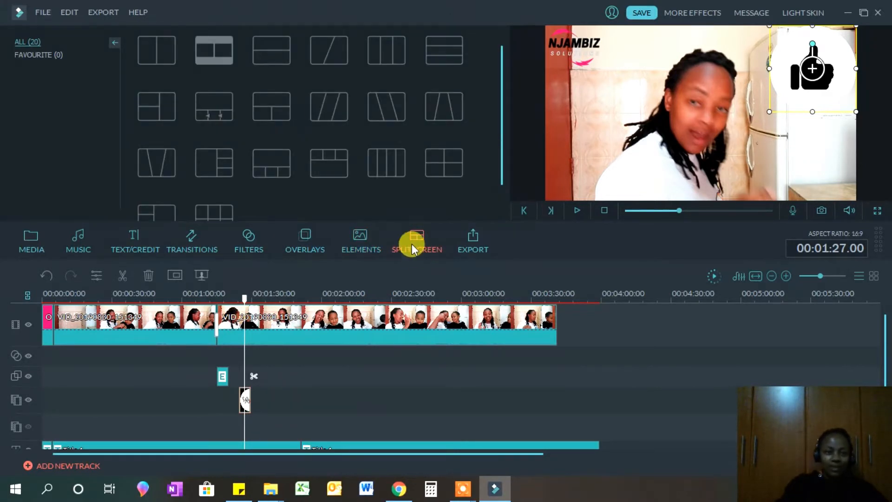
pyautogui.click(164, 46)
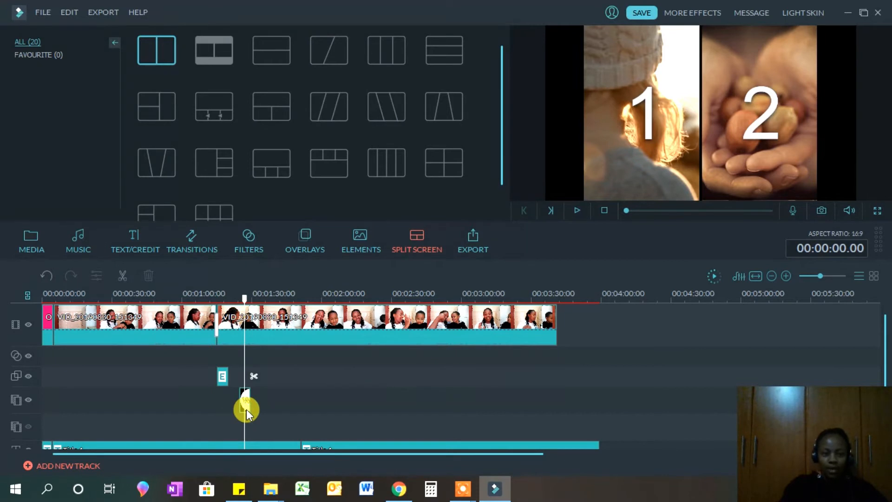
pyautogui.click(174, 61)
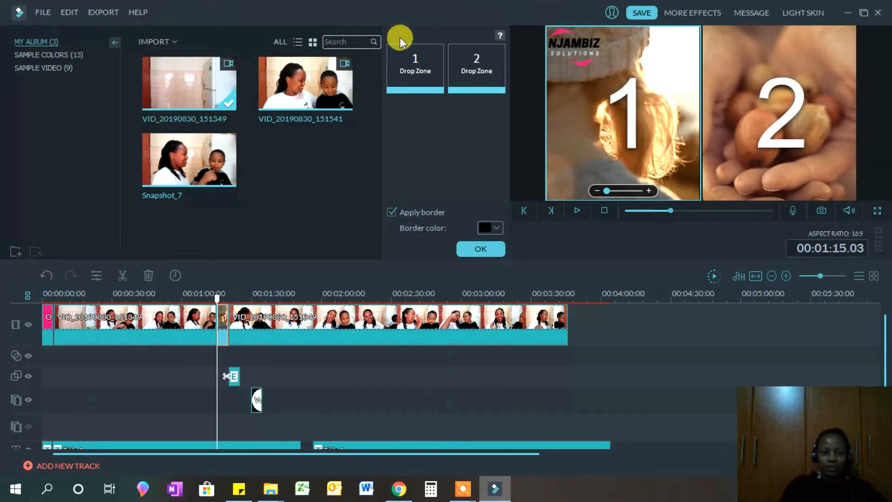
pyautogui.moveTo(303, 98); pyautogui.dragTo(408, 74)
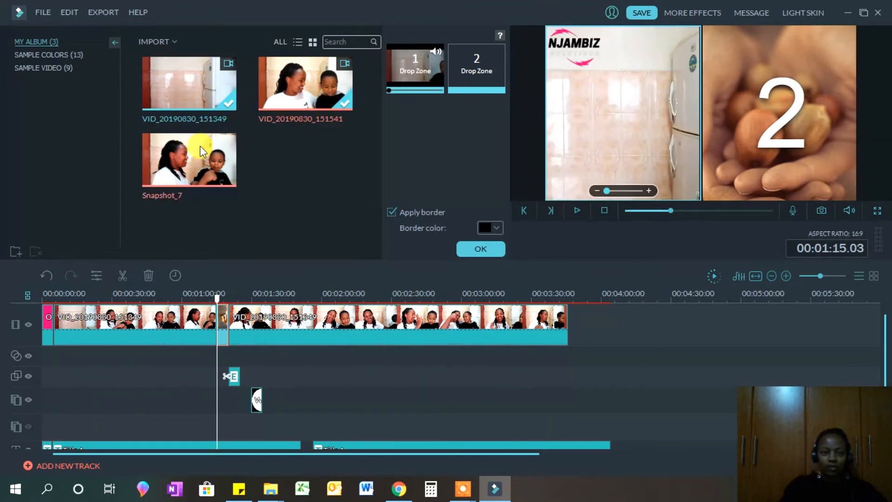
pyautogui.moveTo(196, 175); pyautogui.dragTo(488, 70)
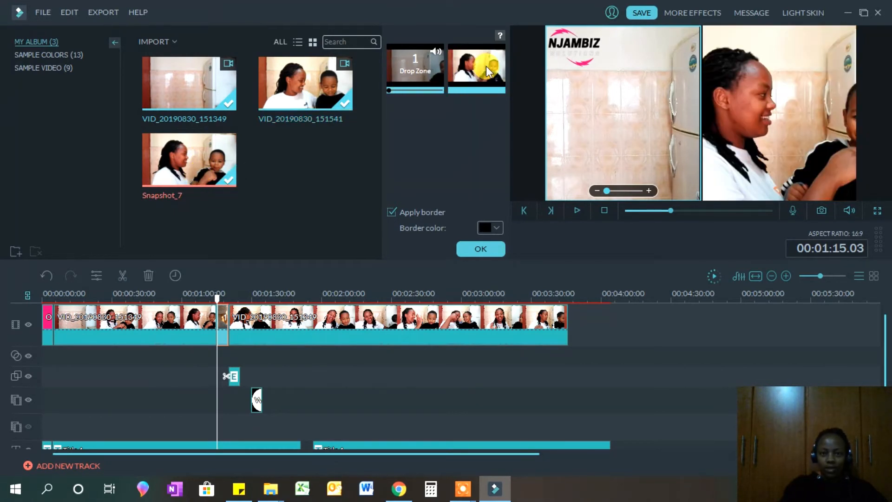
# Mute the second pane of the split screen, preview it from its start, and accept the split screen settings.
pyautogui.click(577, 210)
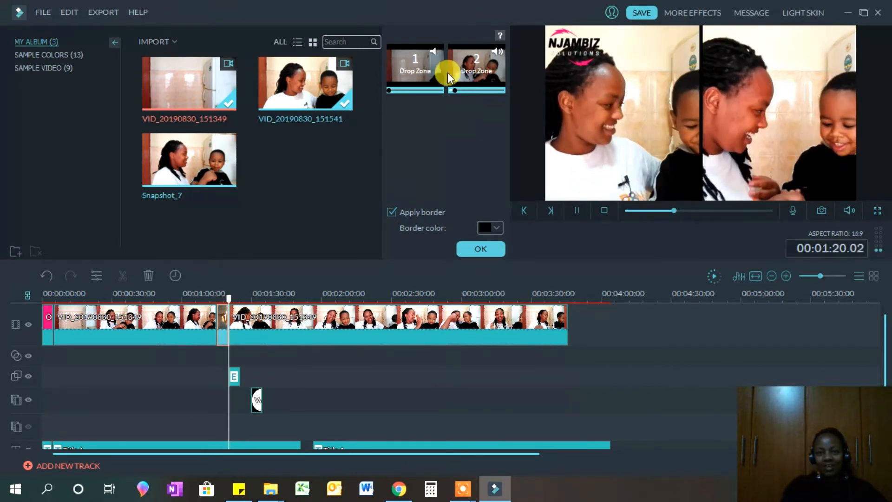
pyautogui.click(500, 55)
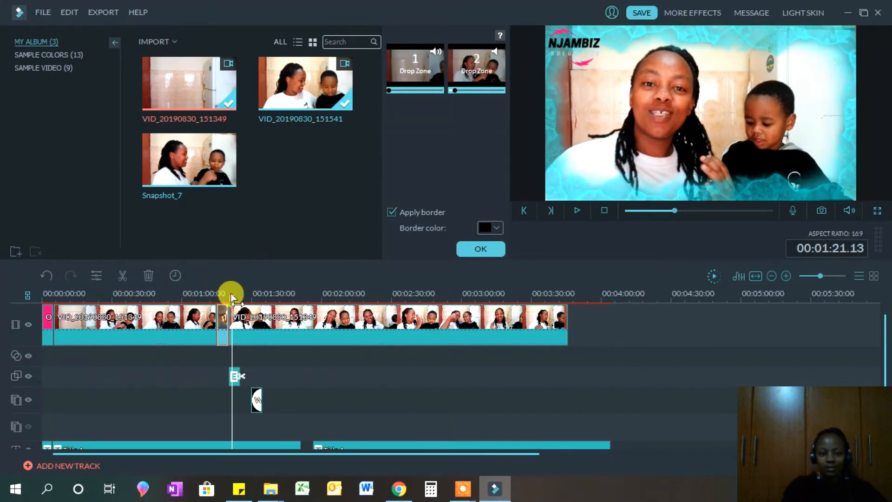
pyautogui.moveTo(232, 297); pyautogui.dragTo(216, 299)
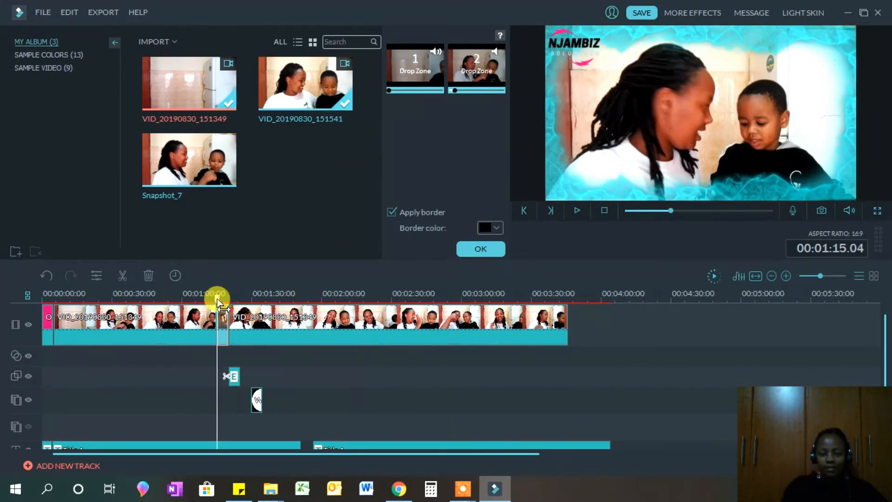
pyautogui.click(576, 210)
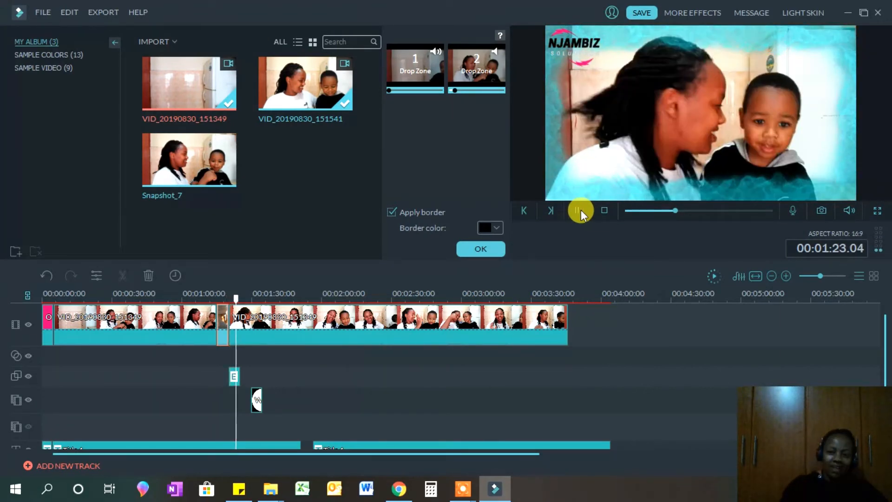
pyautogui.click(579, 210)
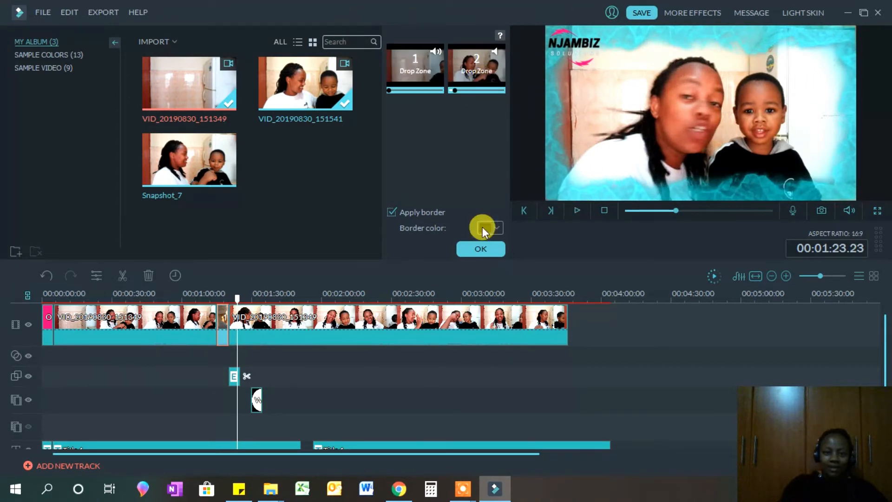
pyautogui.click(489, 250)
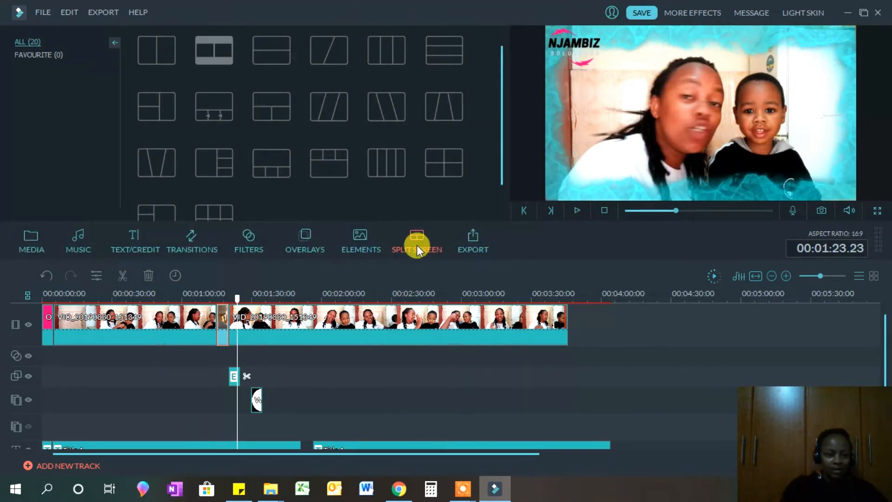
pyautogui.click(308, 386)
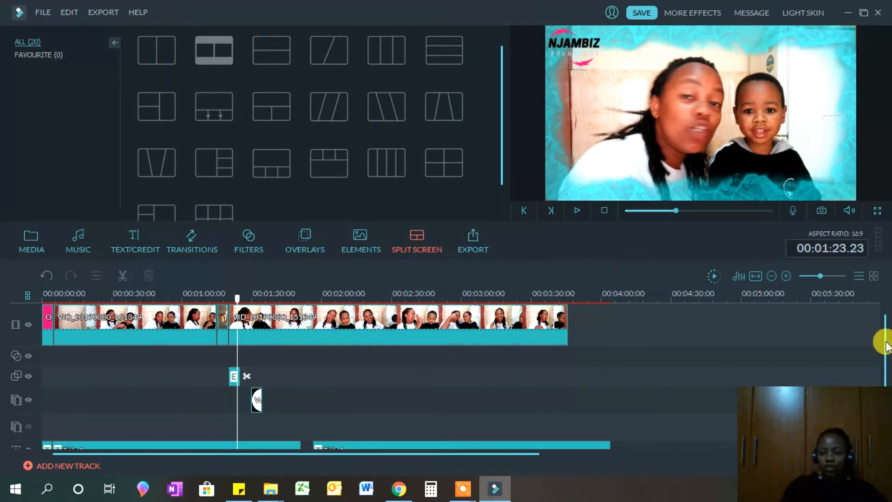
pyautogui.moveTo(885, 344); pyautogui.dragTo(886, 378)
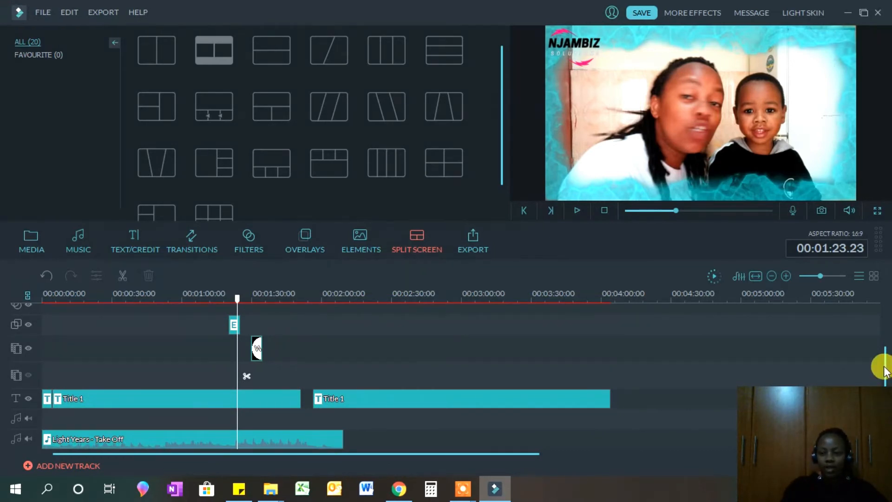
pyautogui.moveTo(886, 365); pyautogui.dragTo(887, 309)
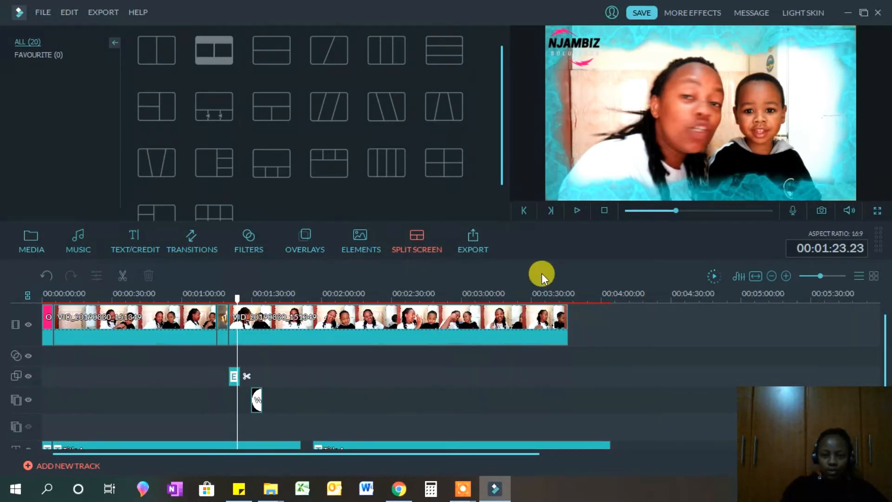
# Open the movie's MP4 export options and accept output settings with an audio sample rate of 48000 Hz.
pyautogui.click(473, 250)
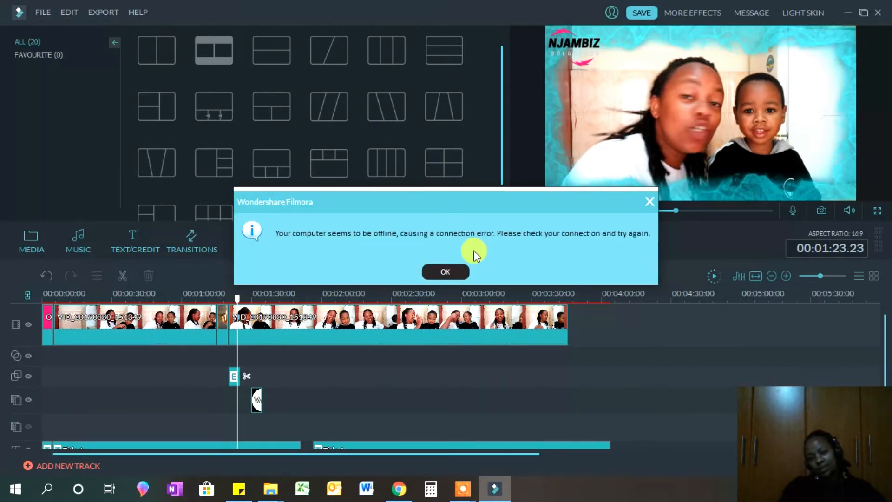
pyautogui.click(451, 269)
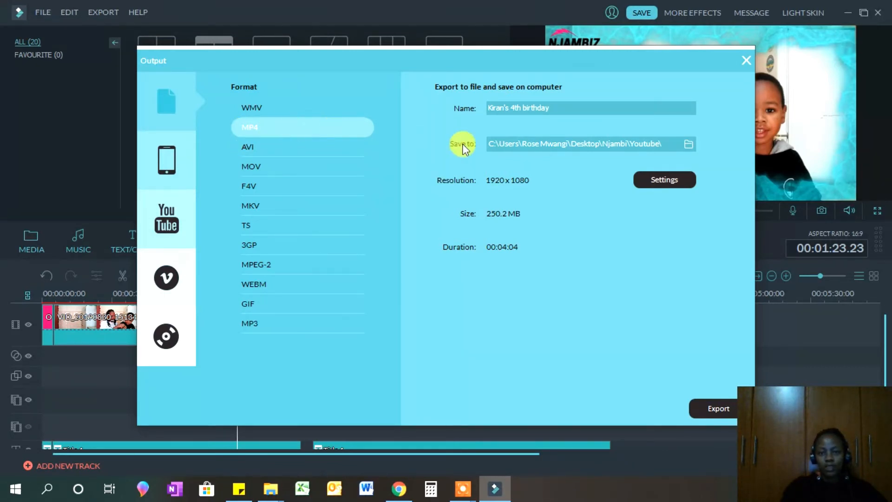
pyautogui.click(570, 107)
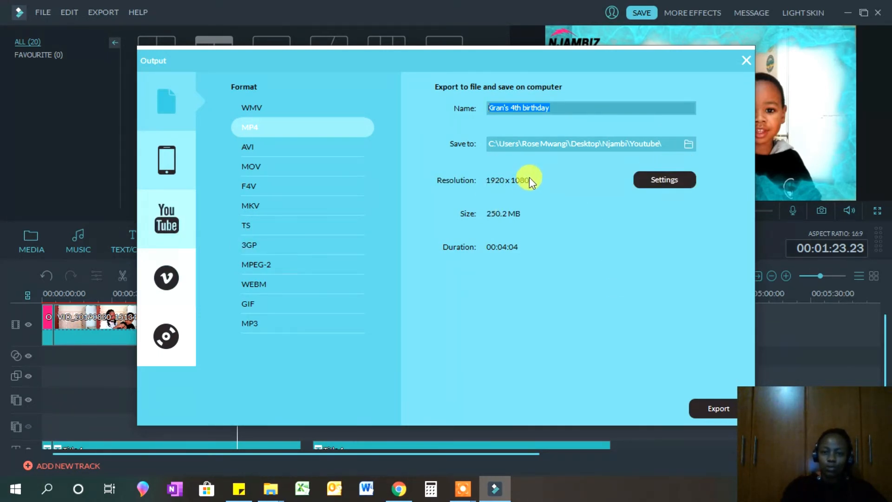
pyautogui.click(665, 179)
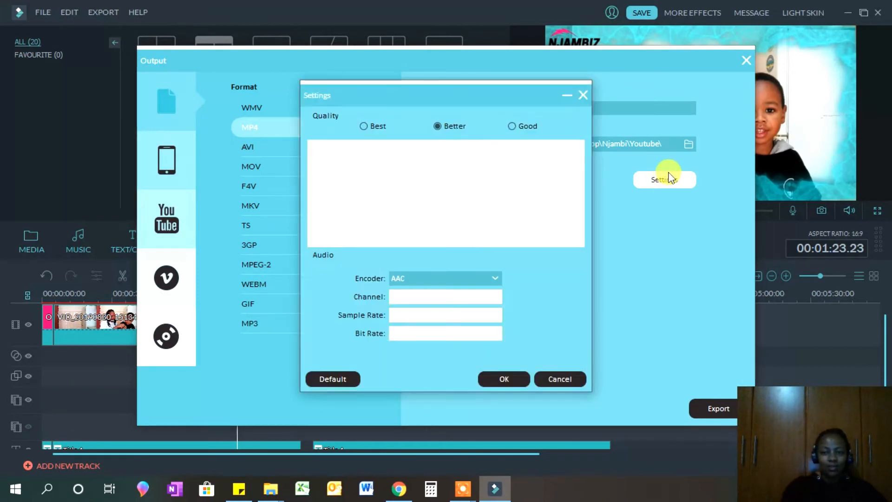
pyautogui.click(463, 319)
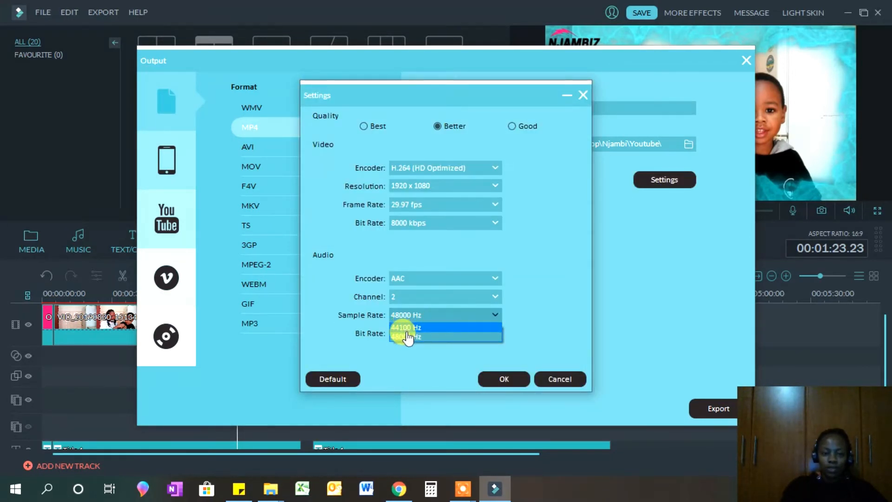
pyautogui.click(408, 337)
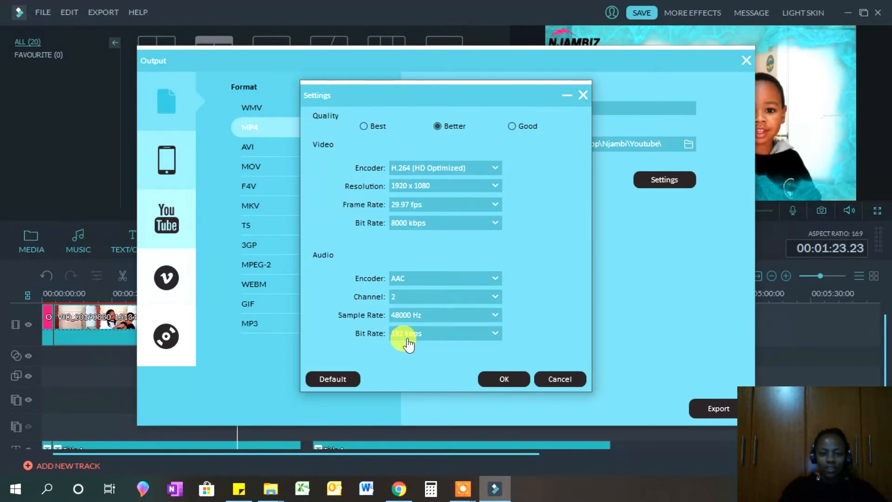
pyautogui.click(507, 385)
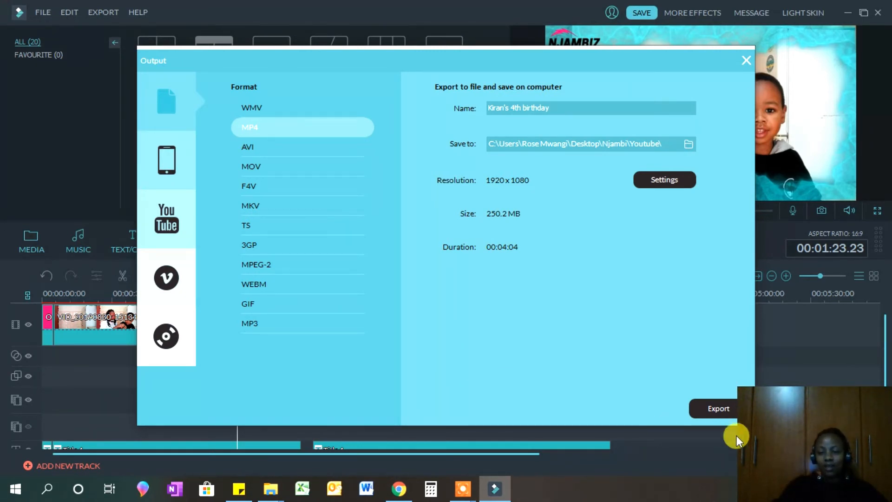
# Try exporting the movie, pausing and resuming the conversion, and abort the export.
pyautogui.click(709, 410)
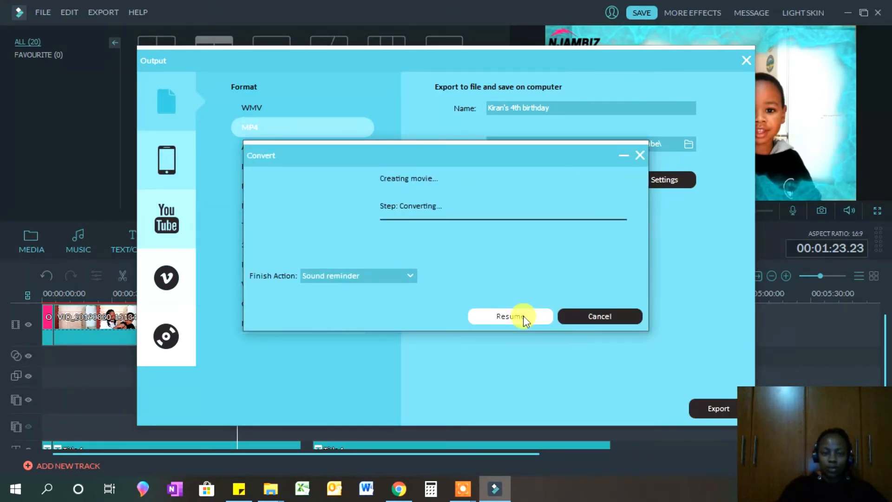
pyautogui.click(523, 316)
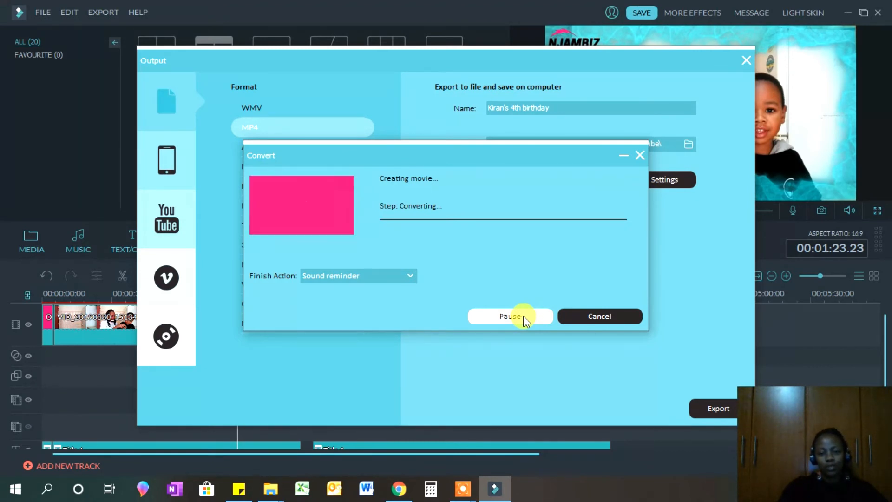
pyautogui.click(529, 319)
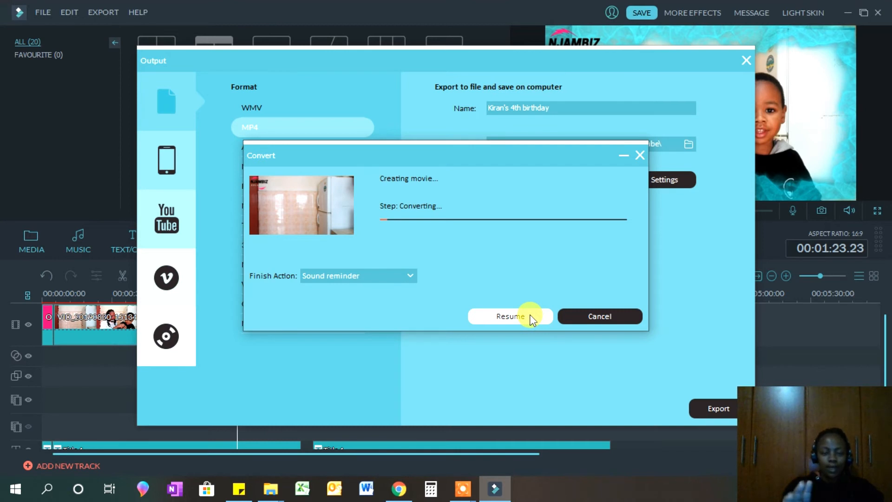
pyautogui.click(532, 320)
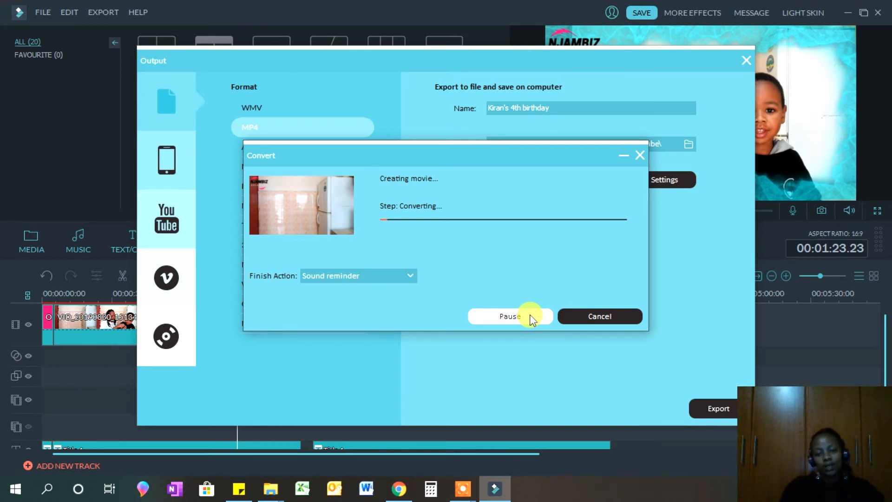
pyautogui.click(532, 319)
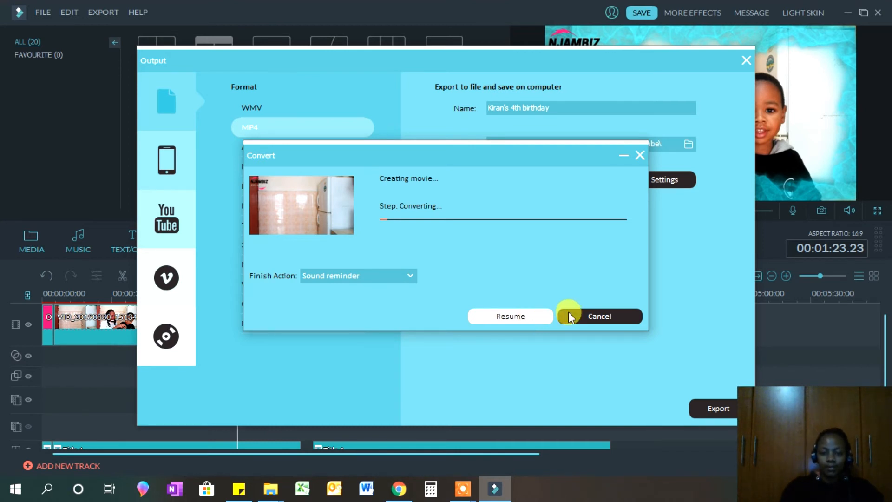
pyautogui.click(618, 319)
pyautogui.click(410, 270)
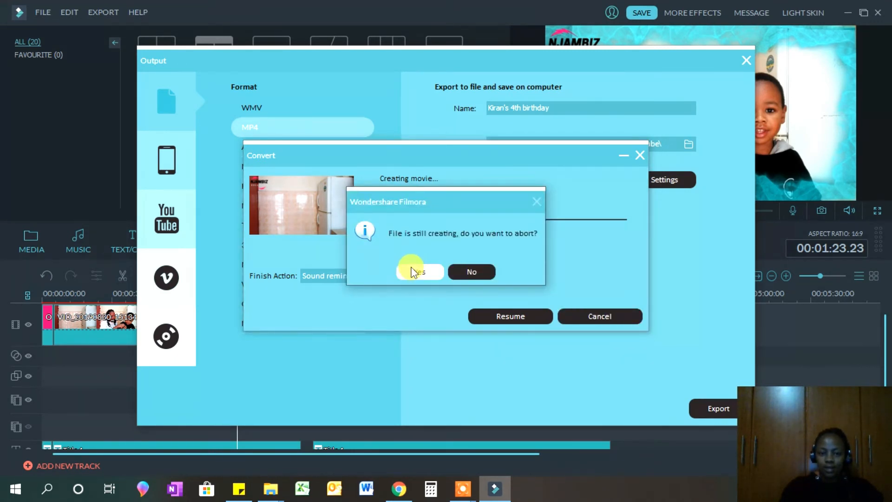